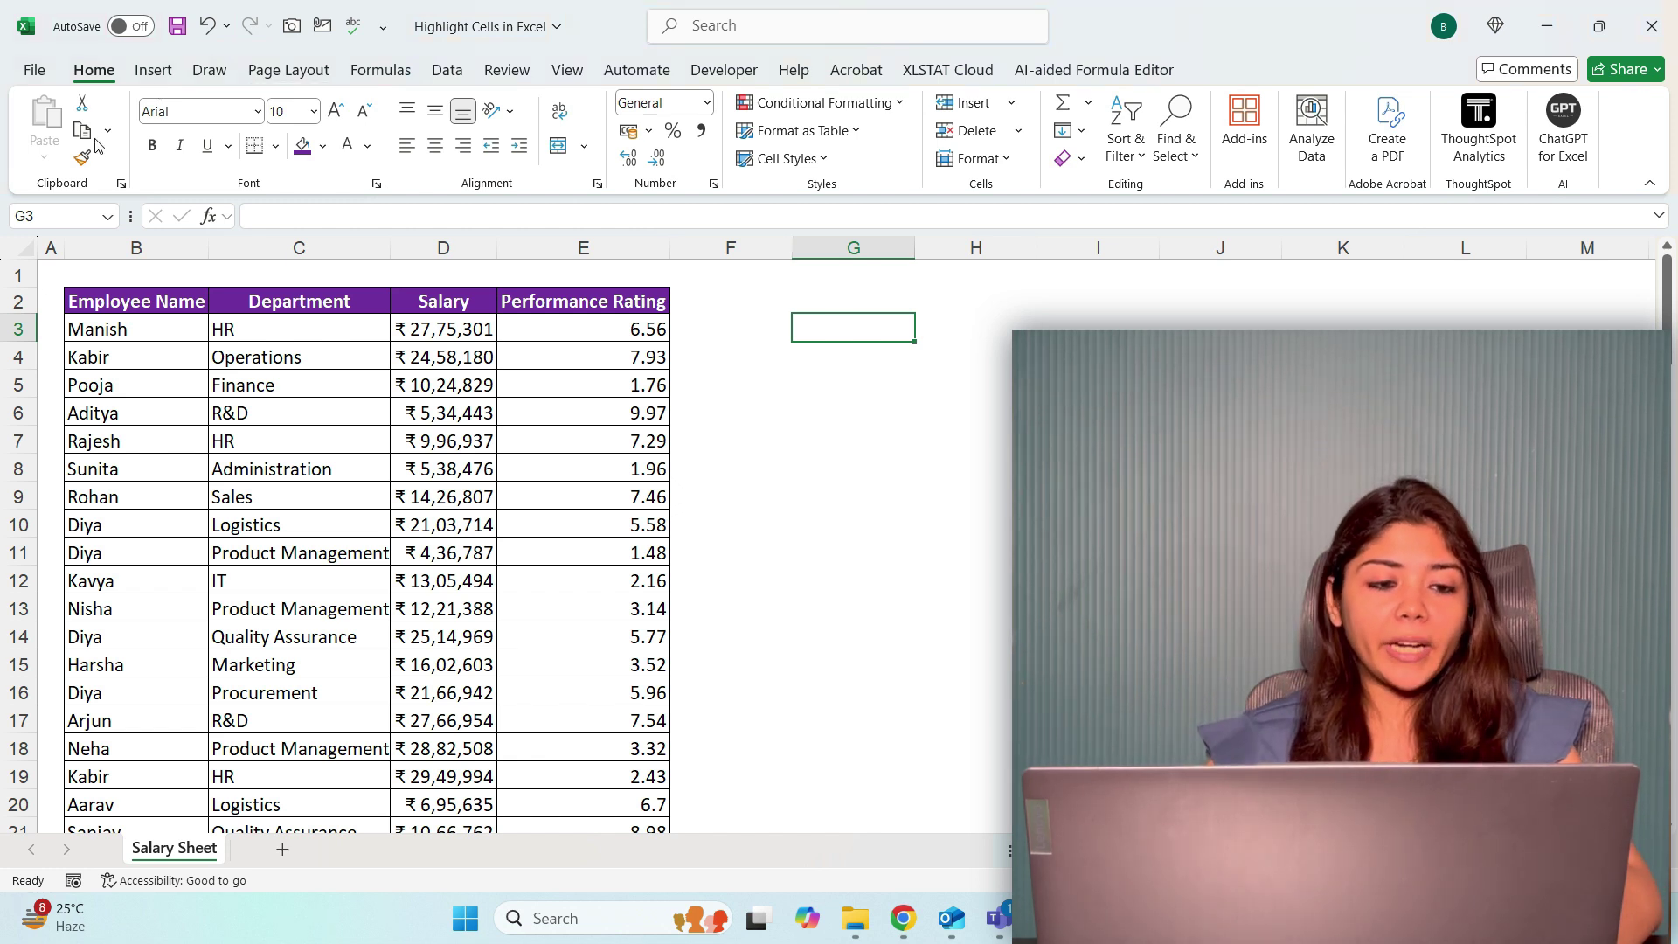
- Add filters to the header row of the employee table spanning B2 to E102
{"action": "left_click", "coordinate": [112, 305]}
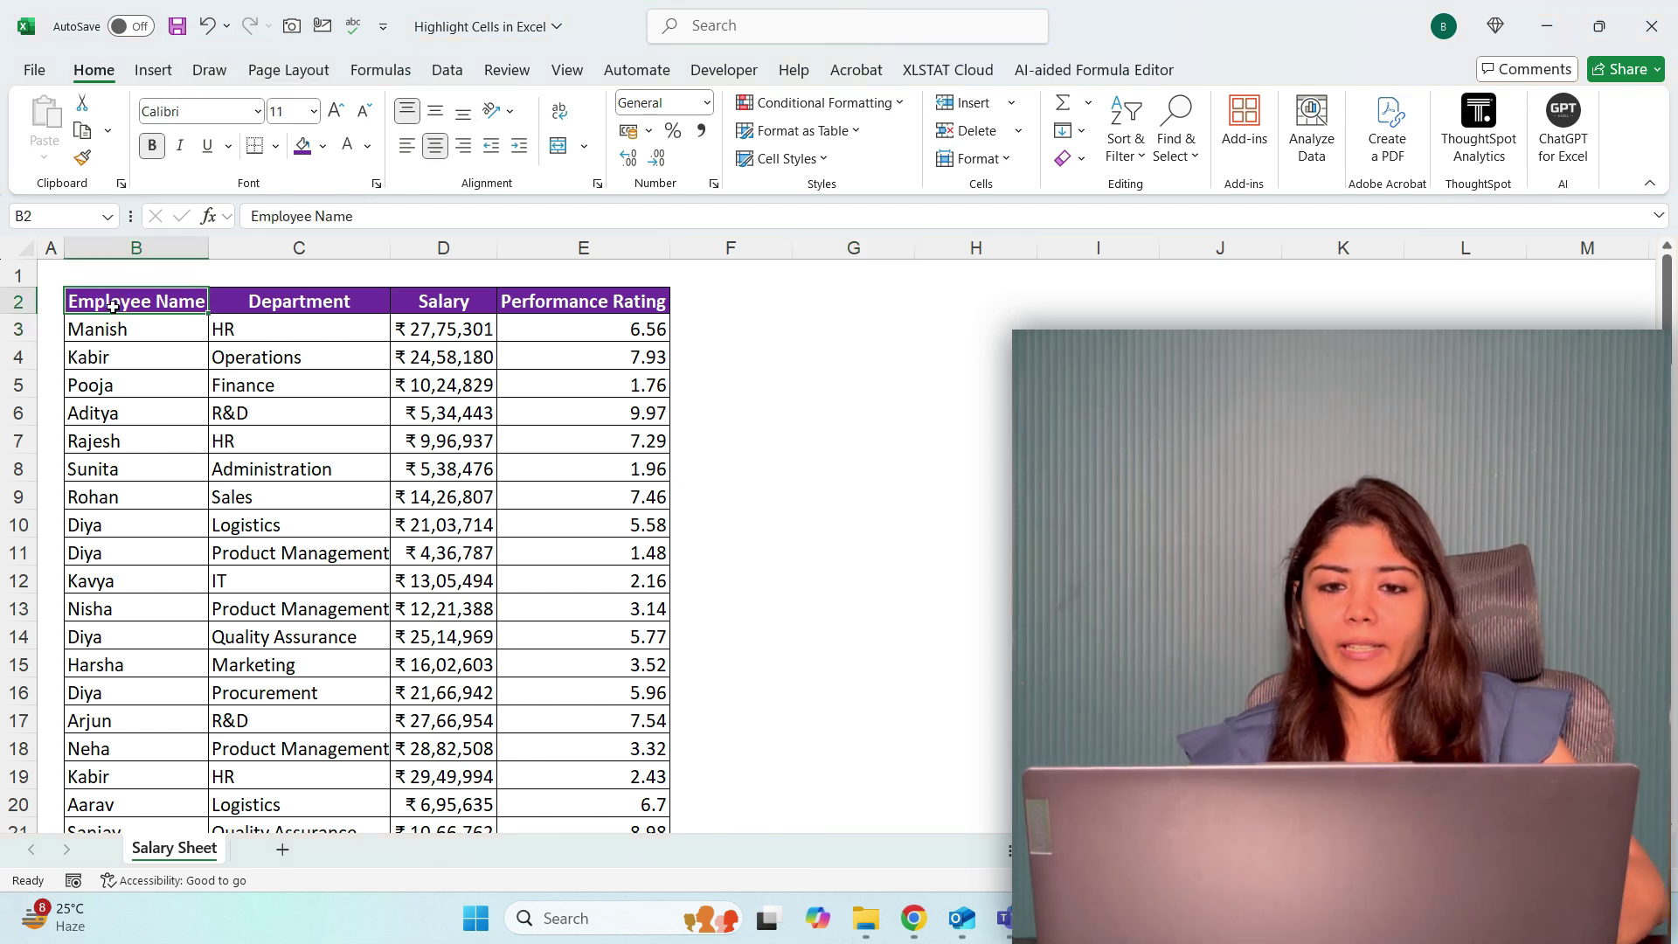
{"action": "key", "text": "ctrl+shift+End"}
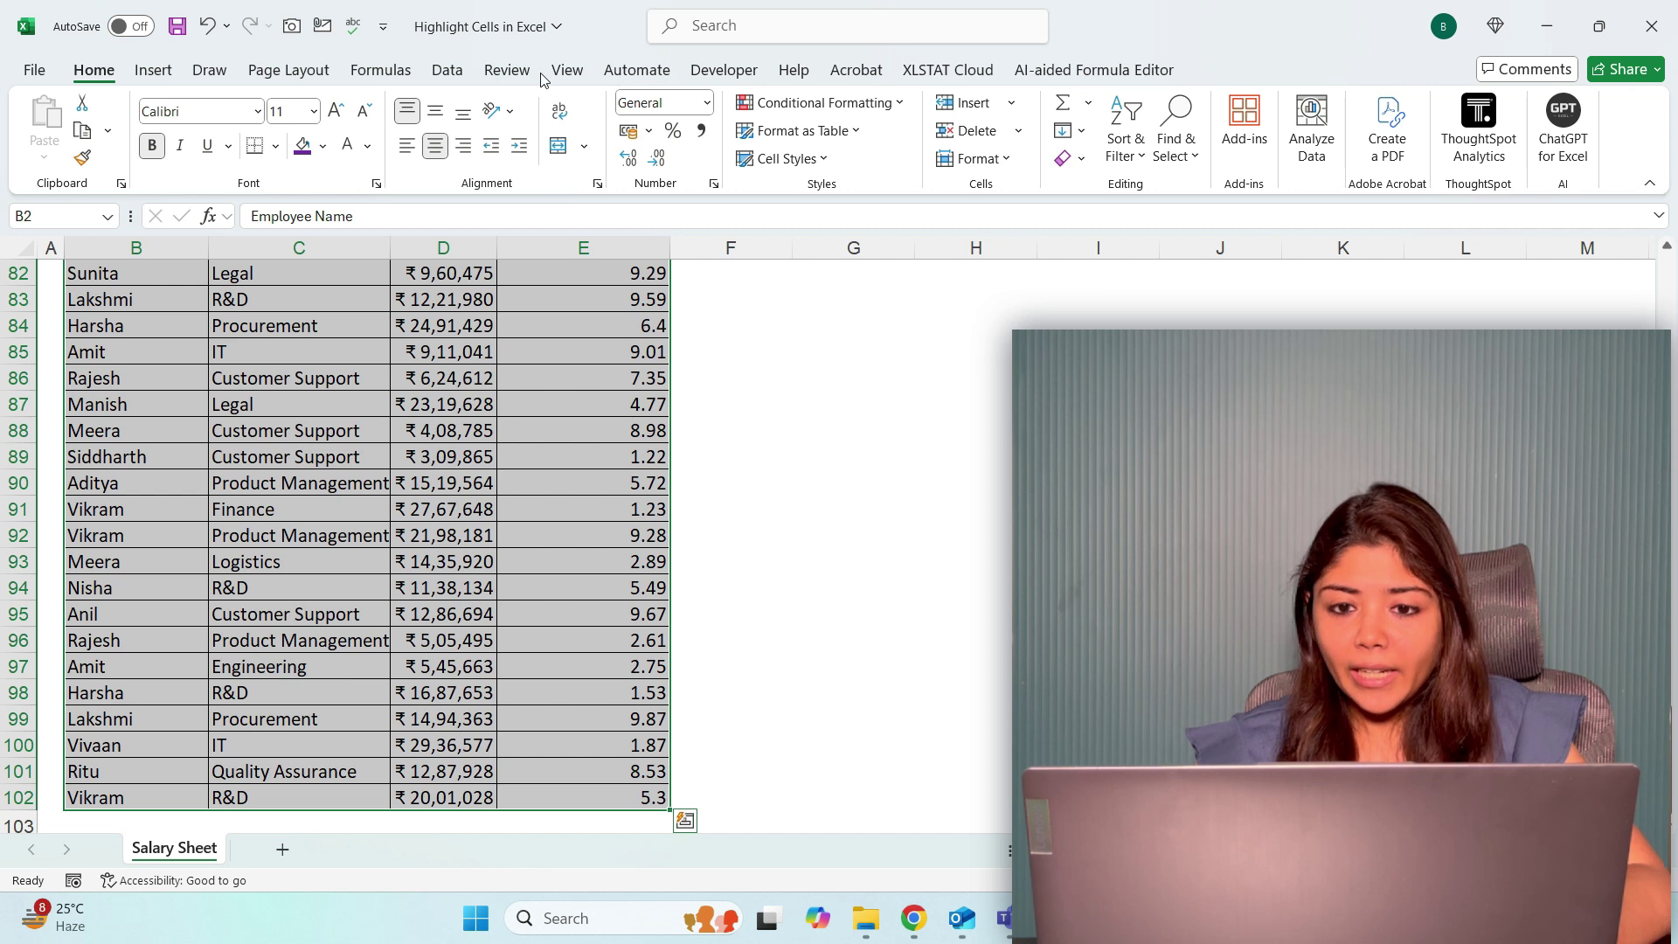
{"action": "left_click", "coordinate": [446, 69]}
{"action": "left_click", "coordinate": [958, 138]}
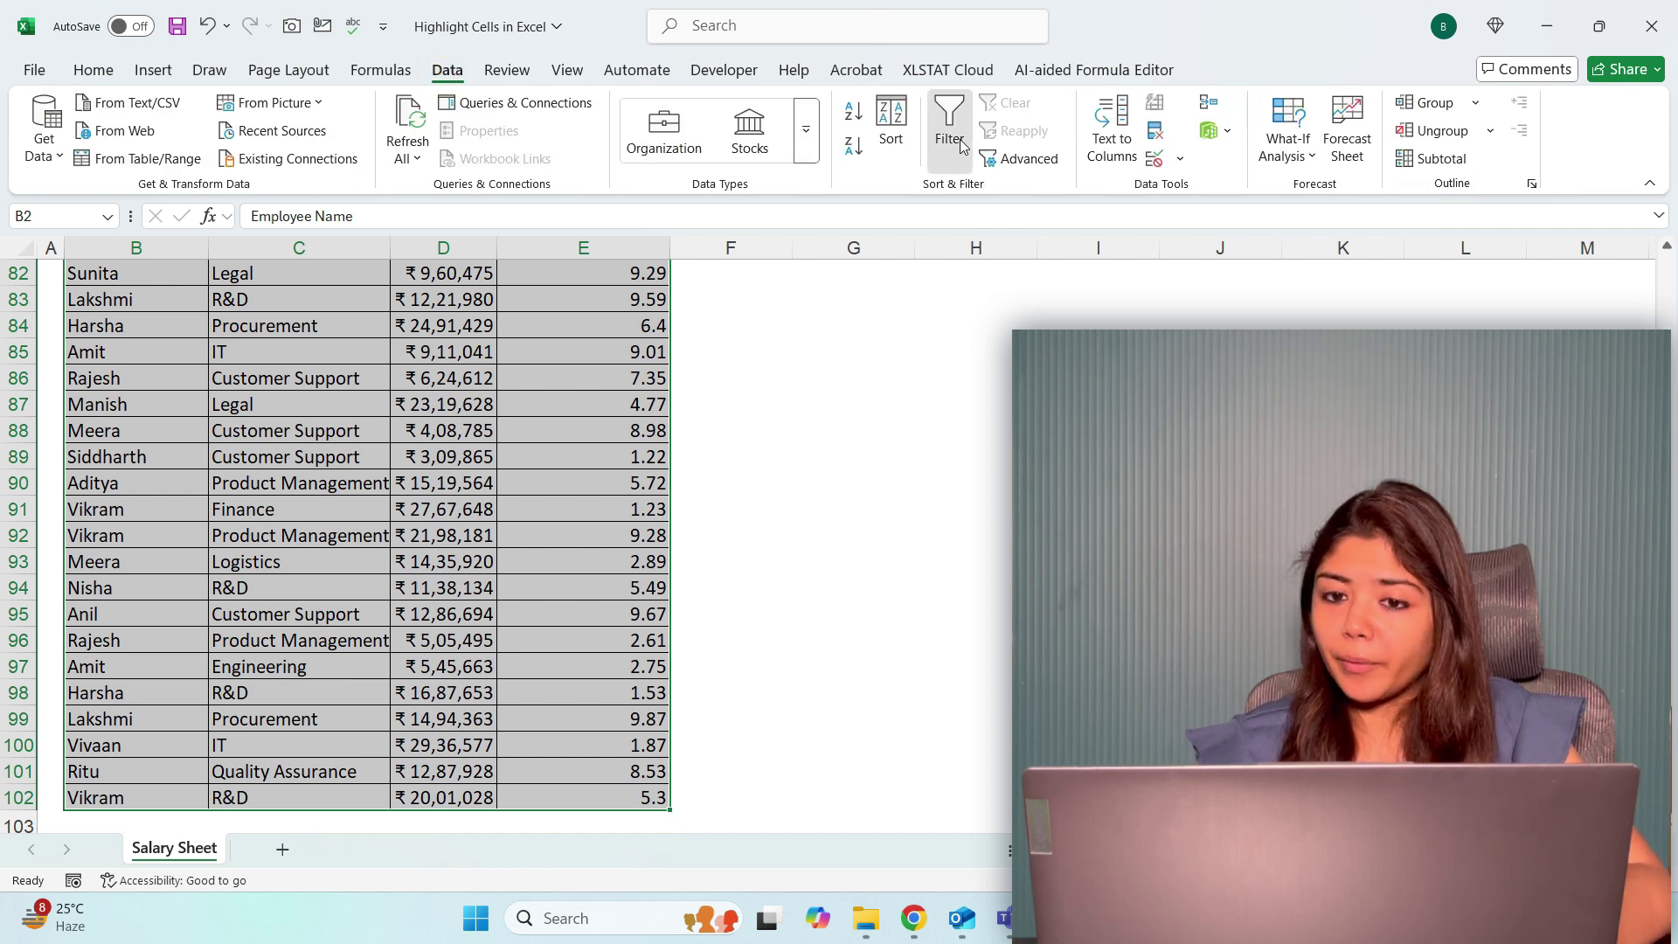
{"action": "key", "text": "Up"}
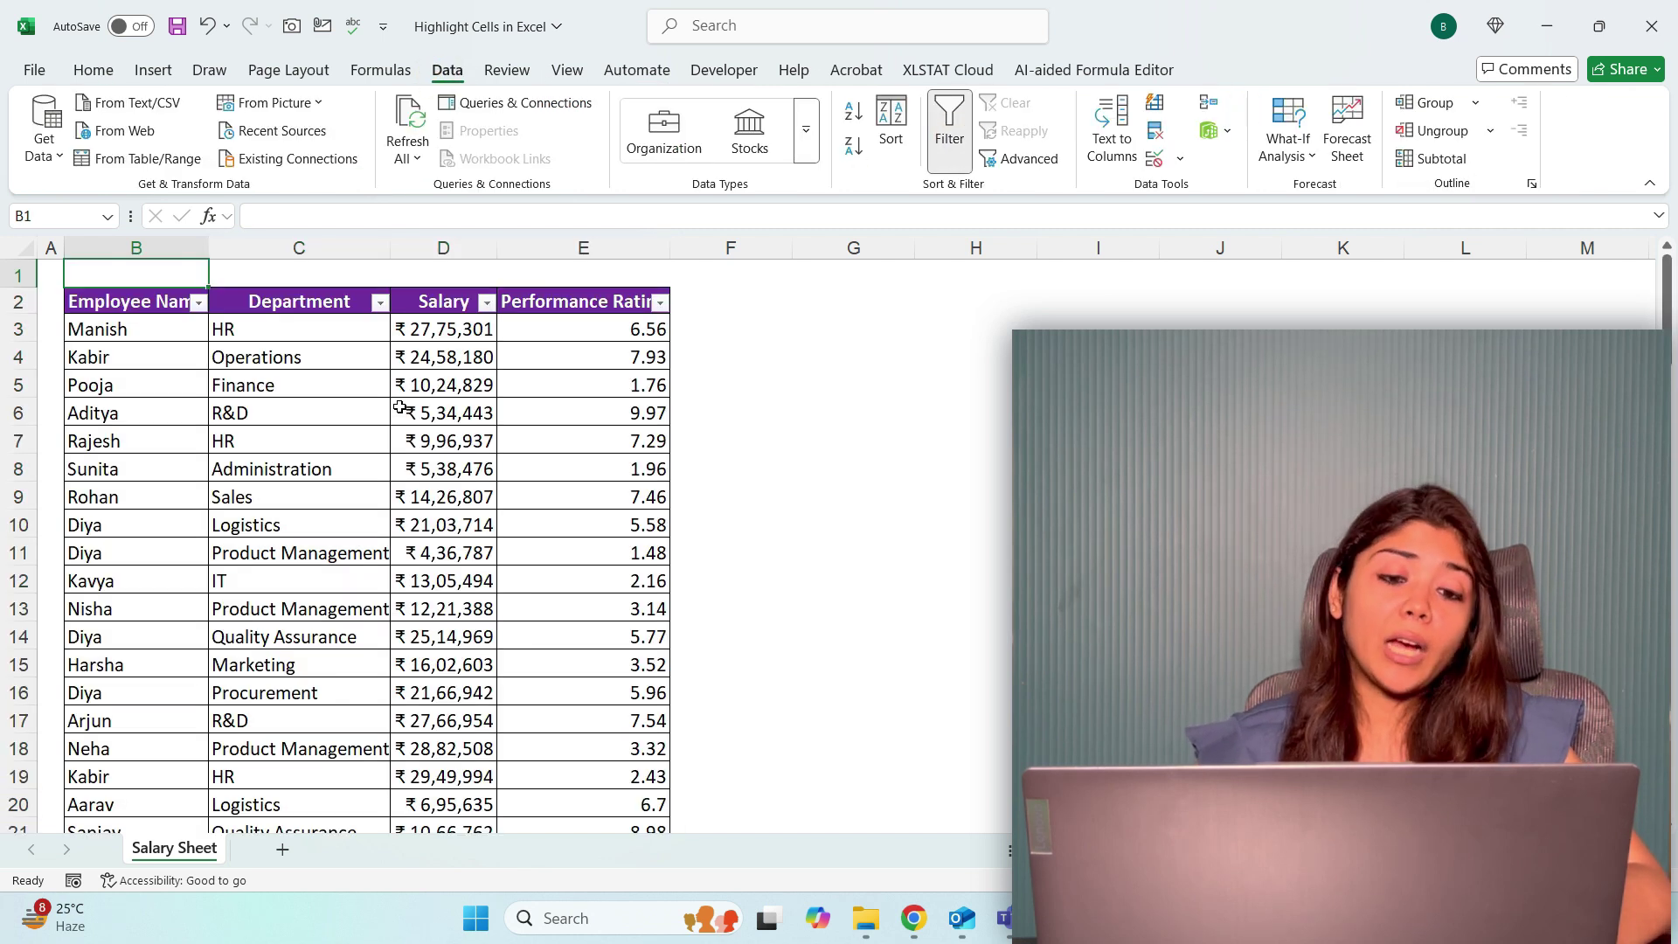
{"action": "left_click", "coordinate": [487, 303]}
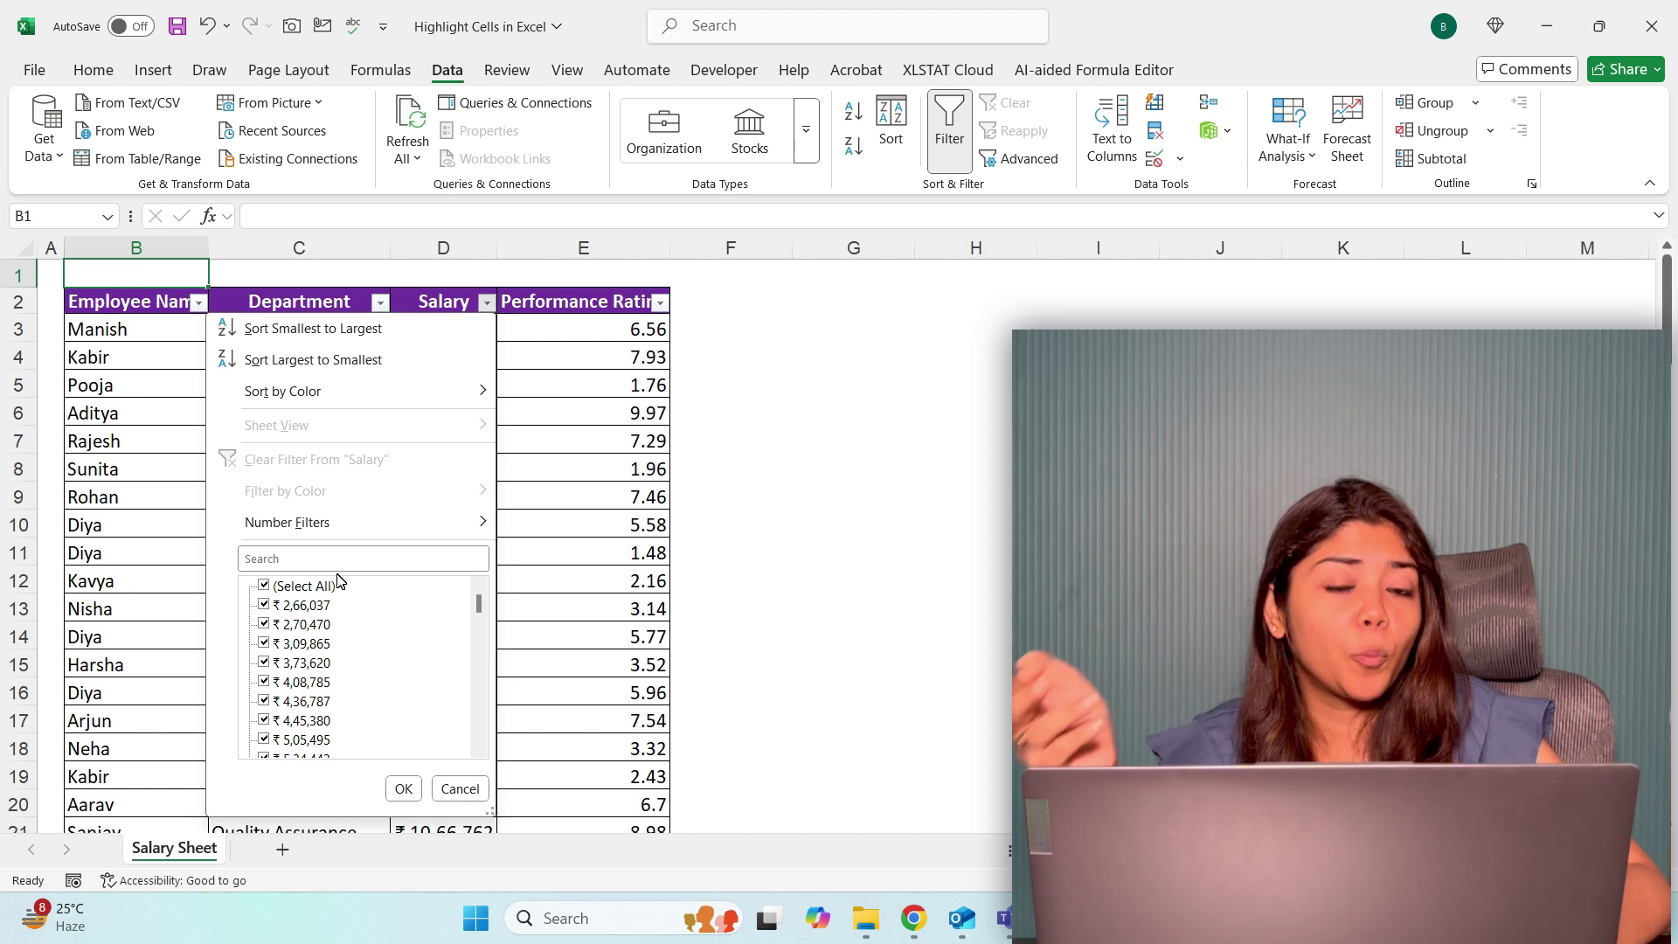
{"action": "left_click", "coordinate": [267, 584]}
{"action": "left_click_drag", "start_coordinate": [481, 607], "coordinate": [479, 666]}
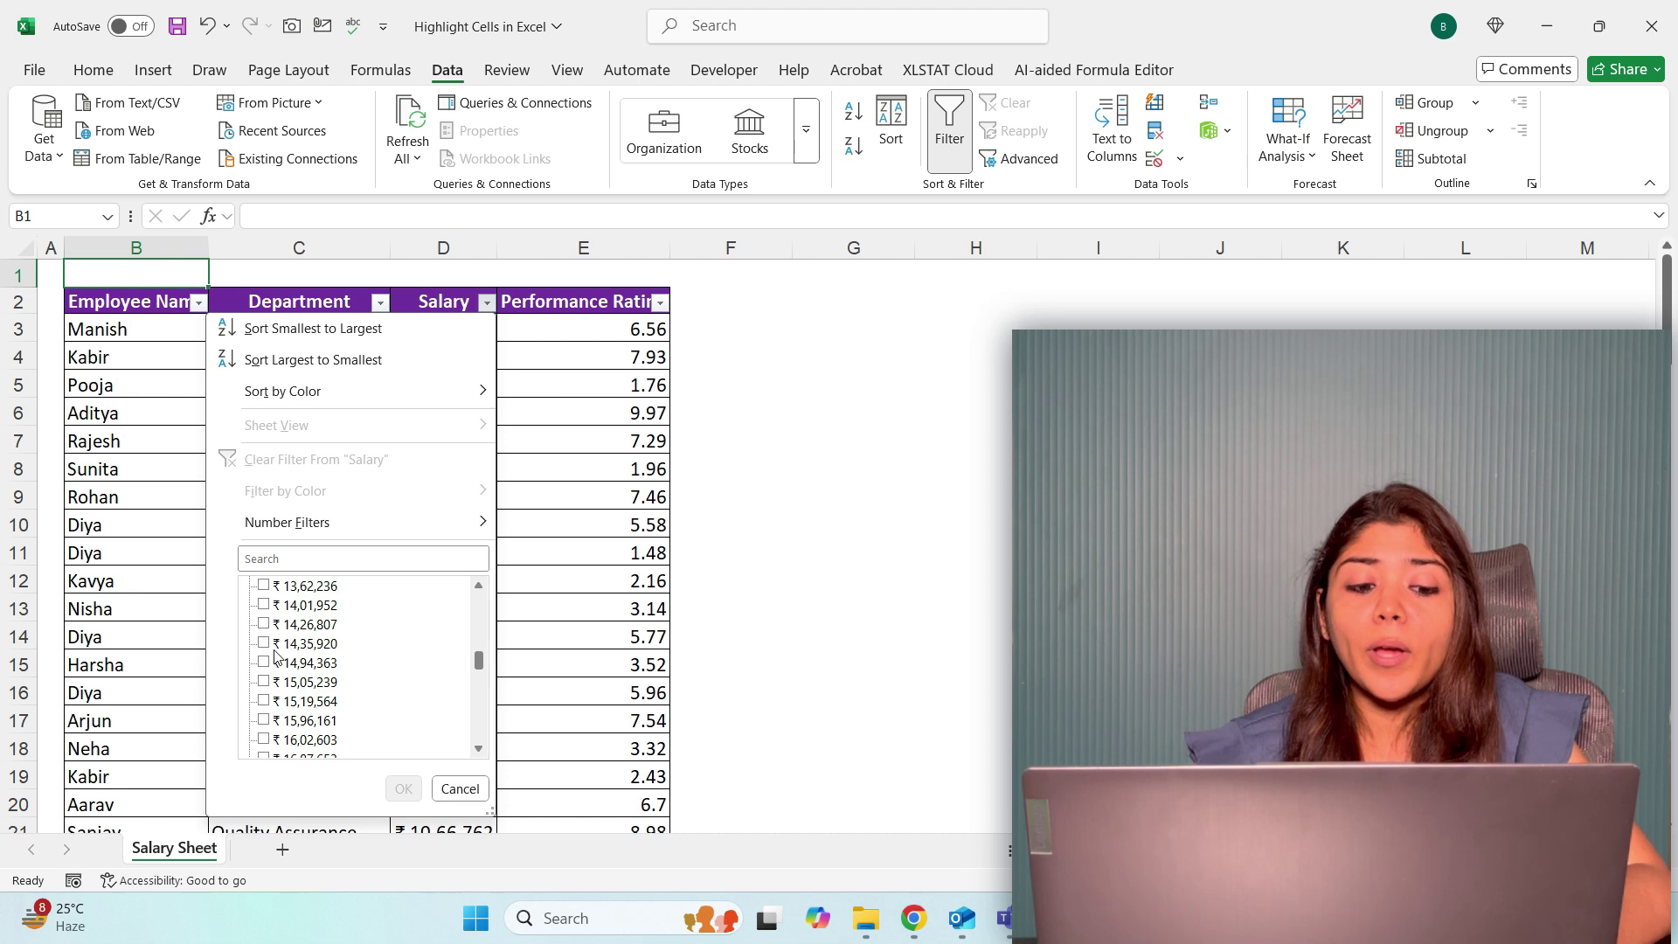
{"action": "left_click", "coordinate": [263, 681]}
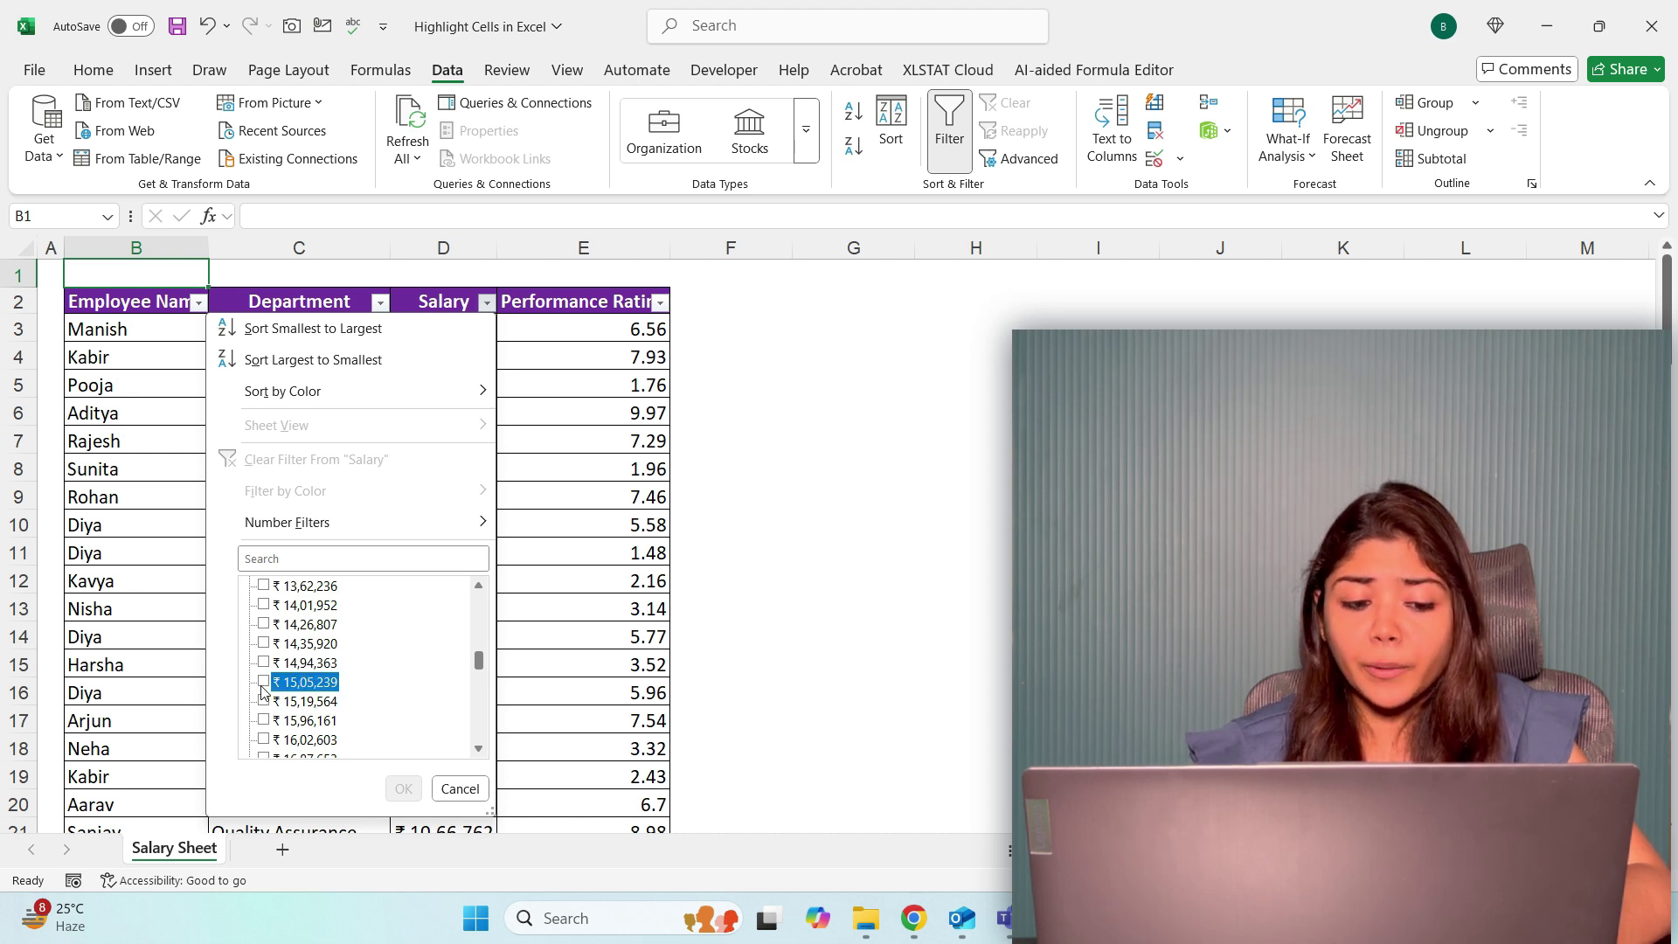
{"action": "left_click", "coordinate": [263, 701]}
{"action": "left_click", "coordinate": [264, 720]}
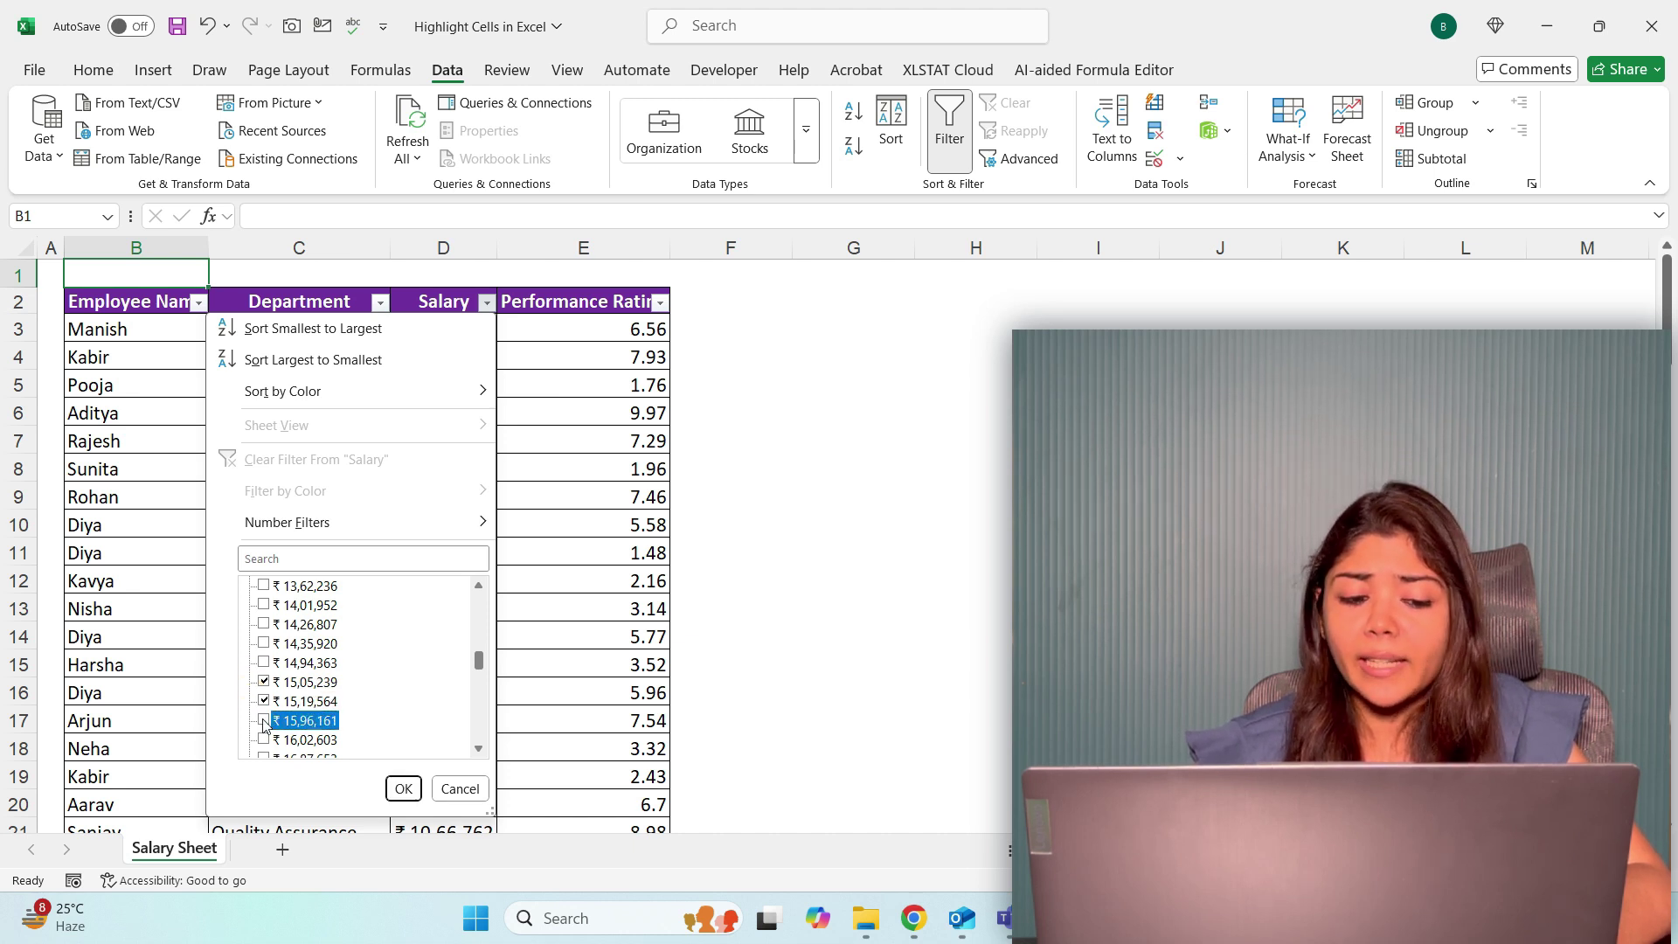
{"action": "left_click_drag", "start_coordinate": [478, 662], "coordinate": [483, 733]}
{"action": "left_click", "coordinate": [468, 787]}
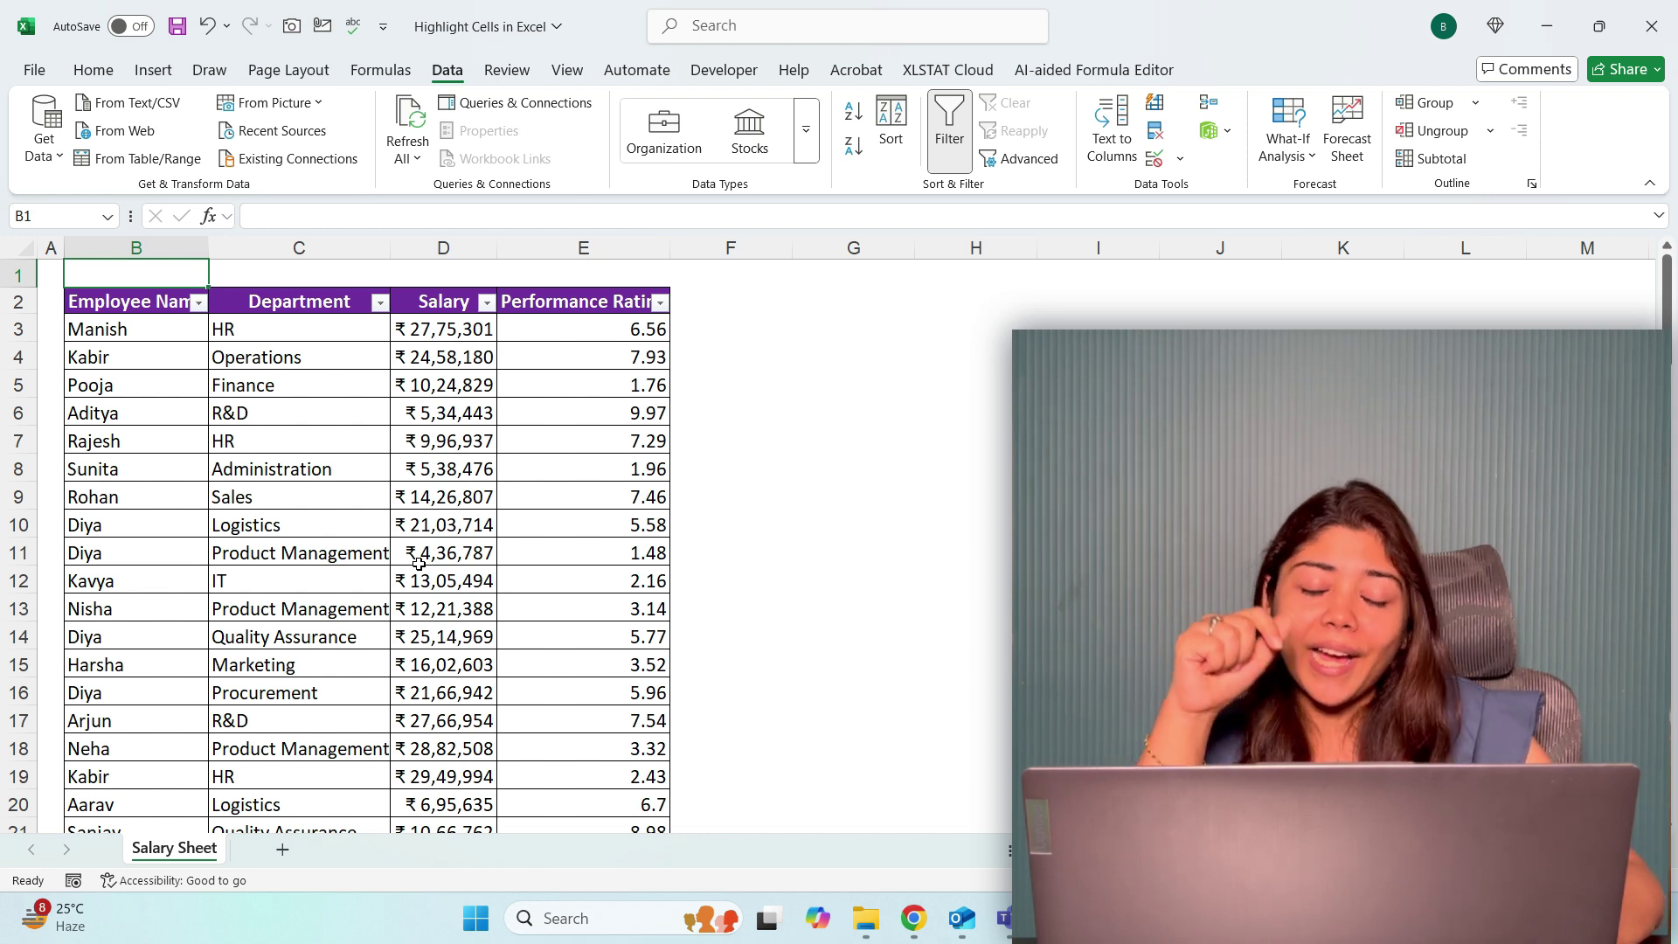
- Highlight the Salary cells from D3 down that are greater than 1500000 with Light Red Fill with Dark Red Text
{"action": "left_click", "coordinate": [443, 329]}
{"action": "left_click", "coordinate": [113, 79]}
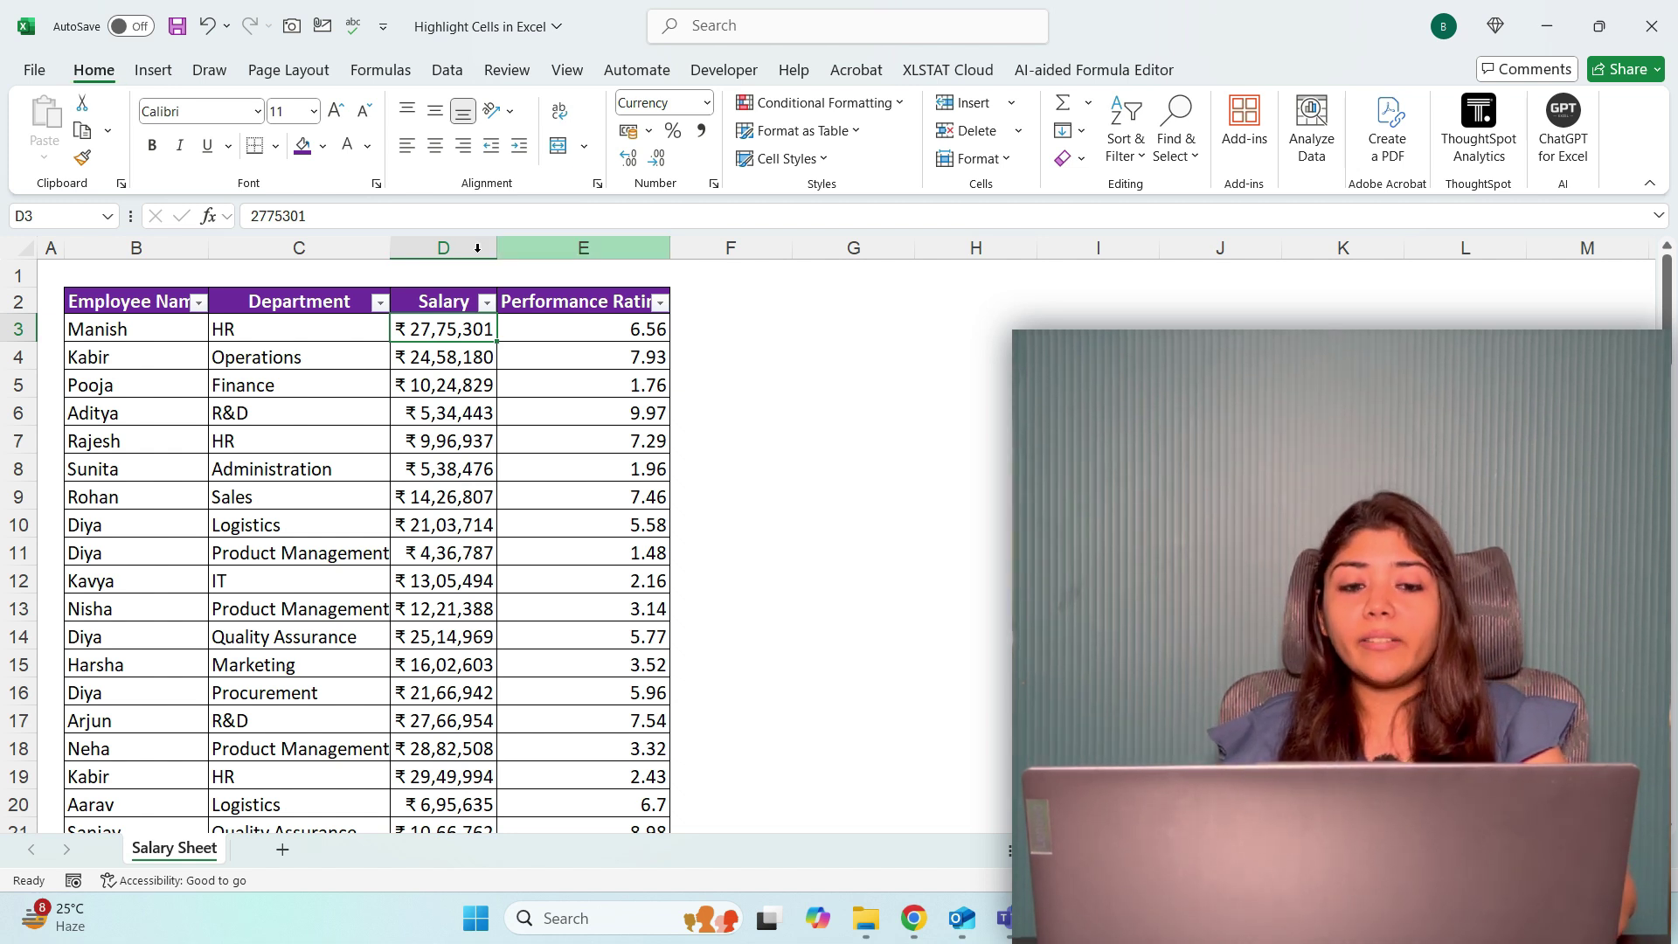
{"action": "key", "text": "ctrl+shift+Down"}
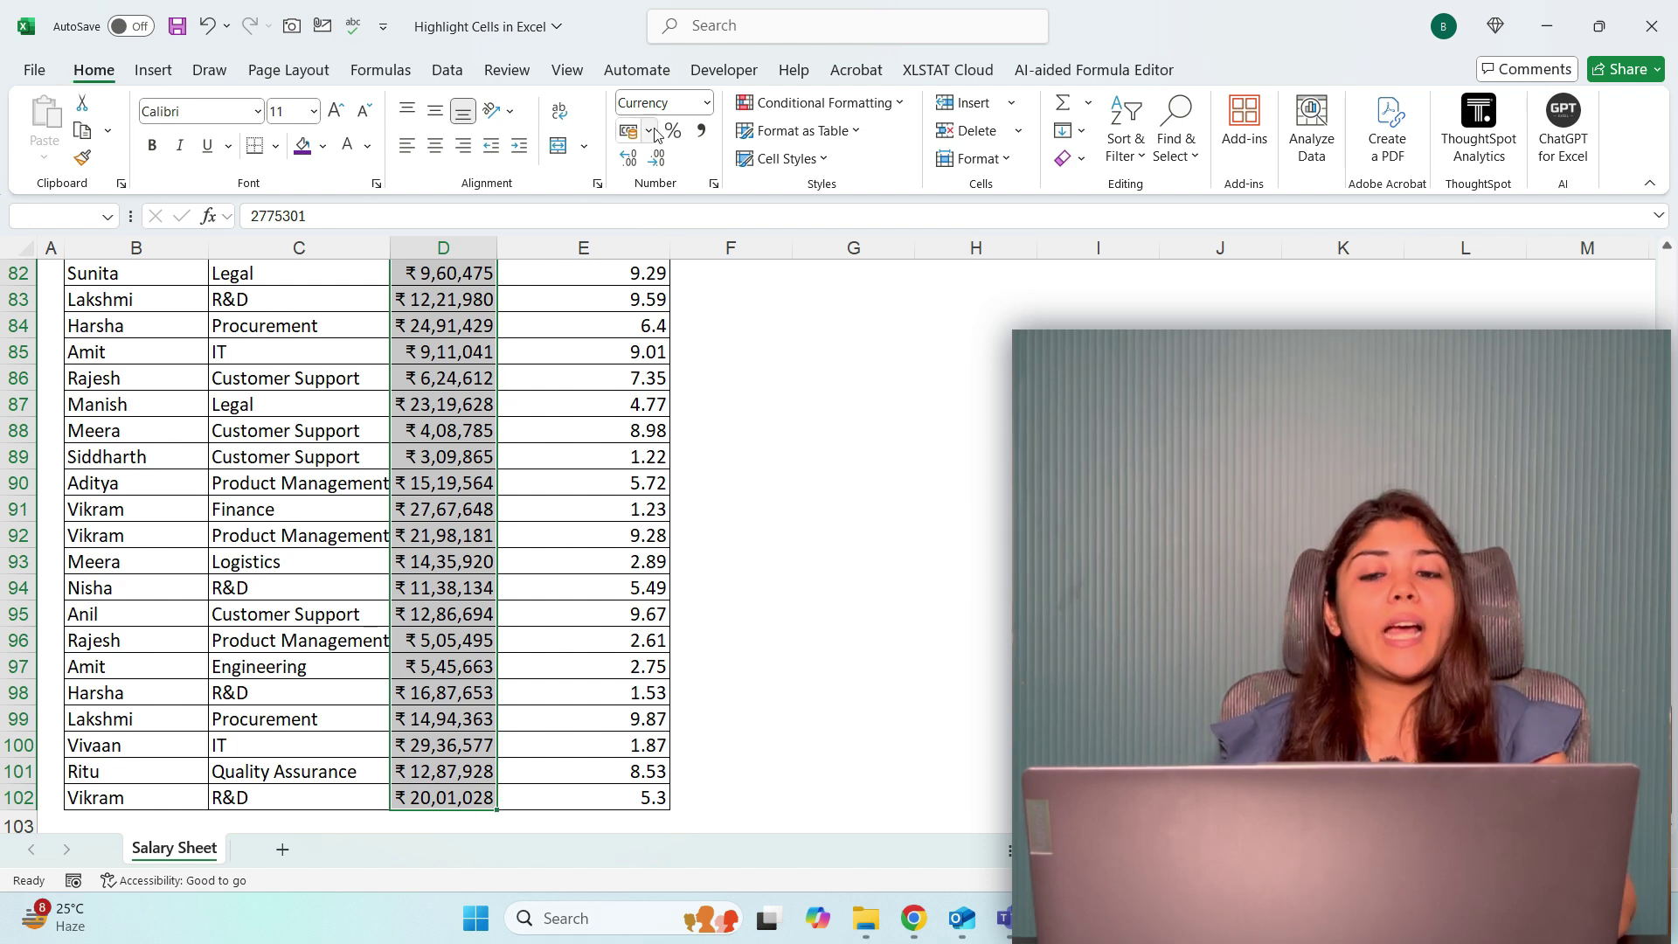
{"action": "left_click", "coordinate": [839, 103]}
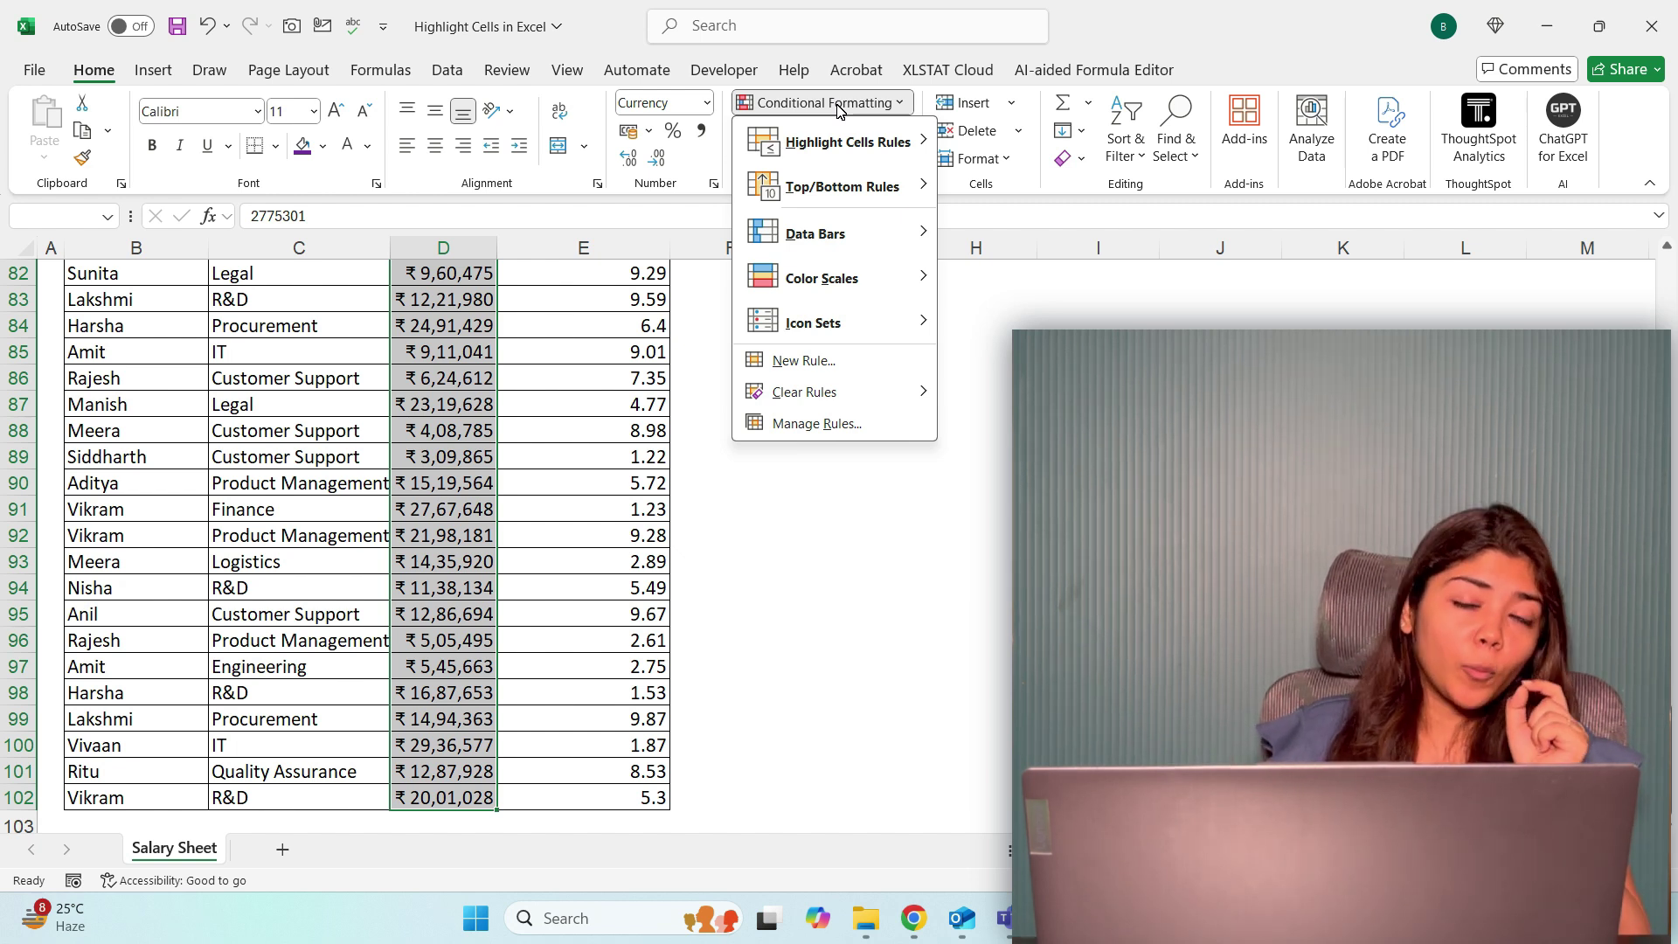
{"action": "mouse_move", "coordinate": [837, 150]}
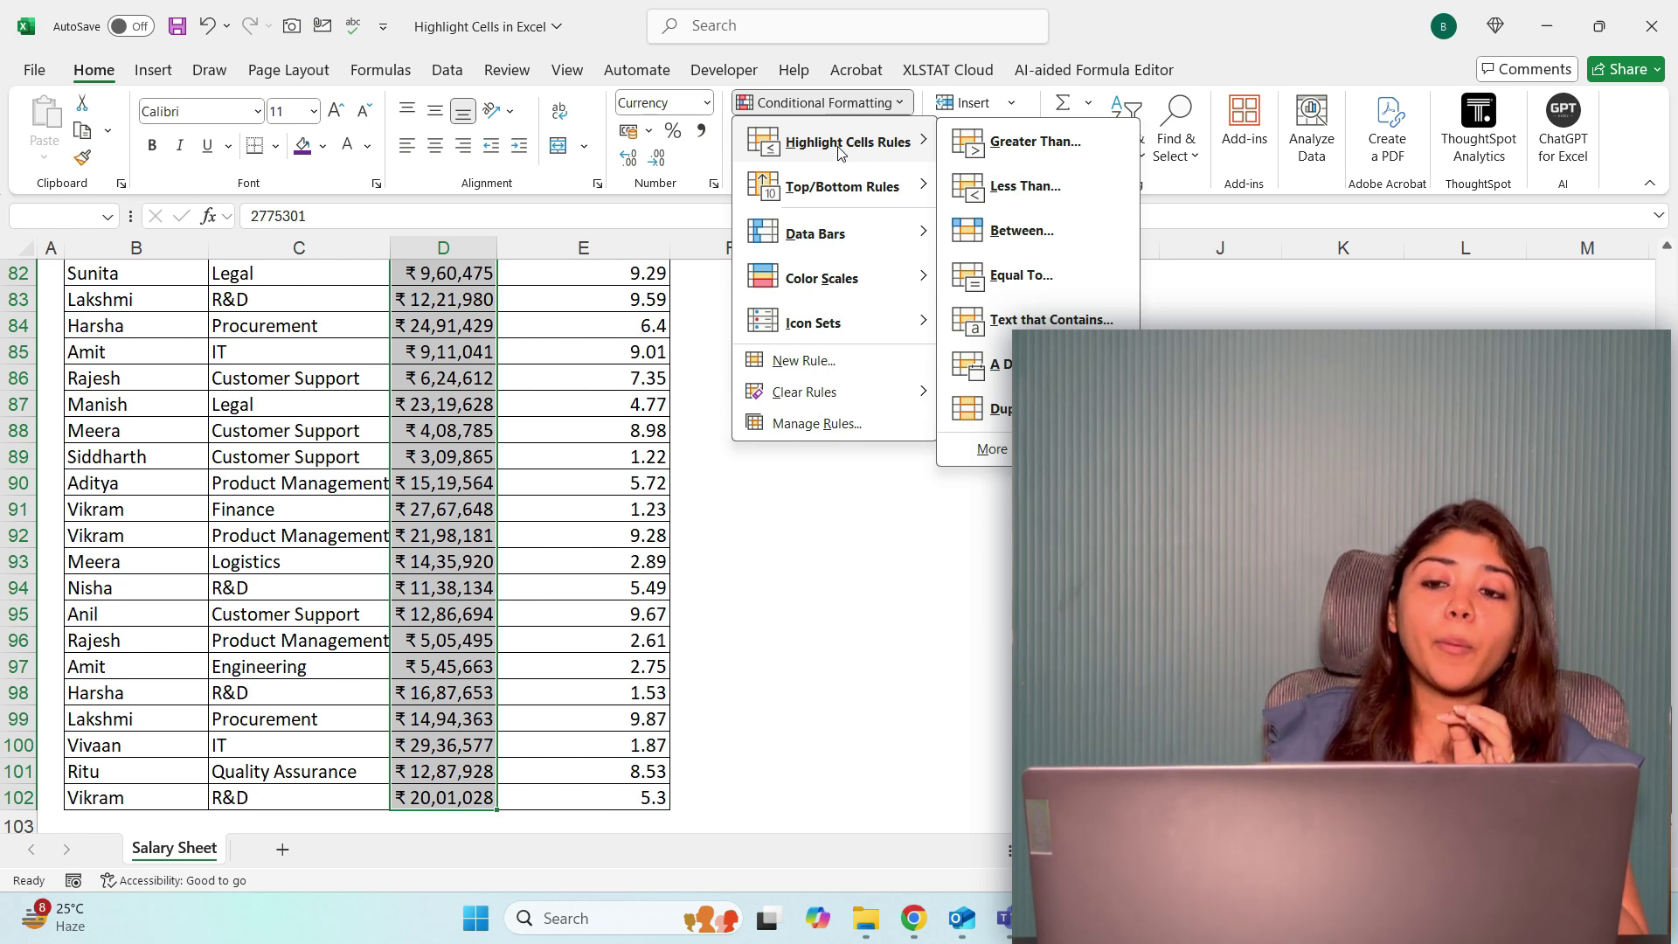
{"action": "left_click", "coordinate": [1014, 142]}
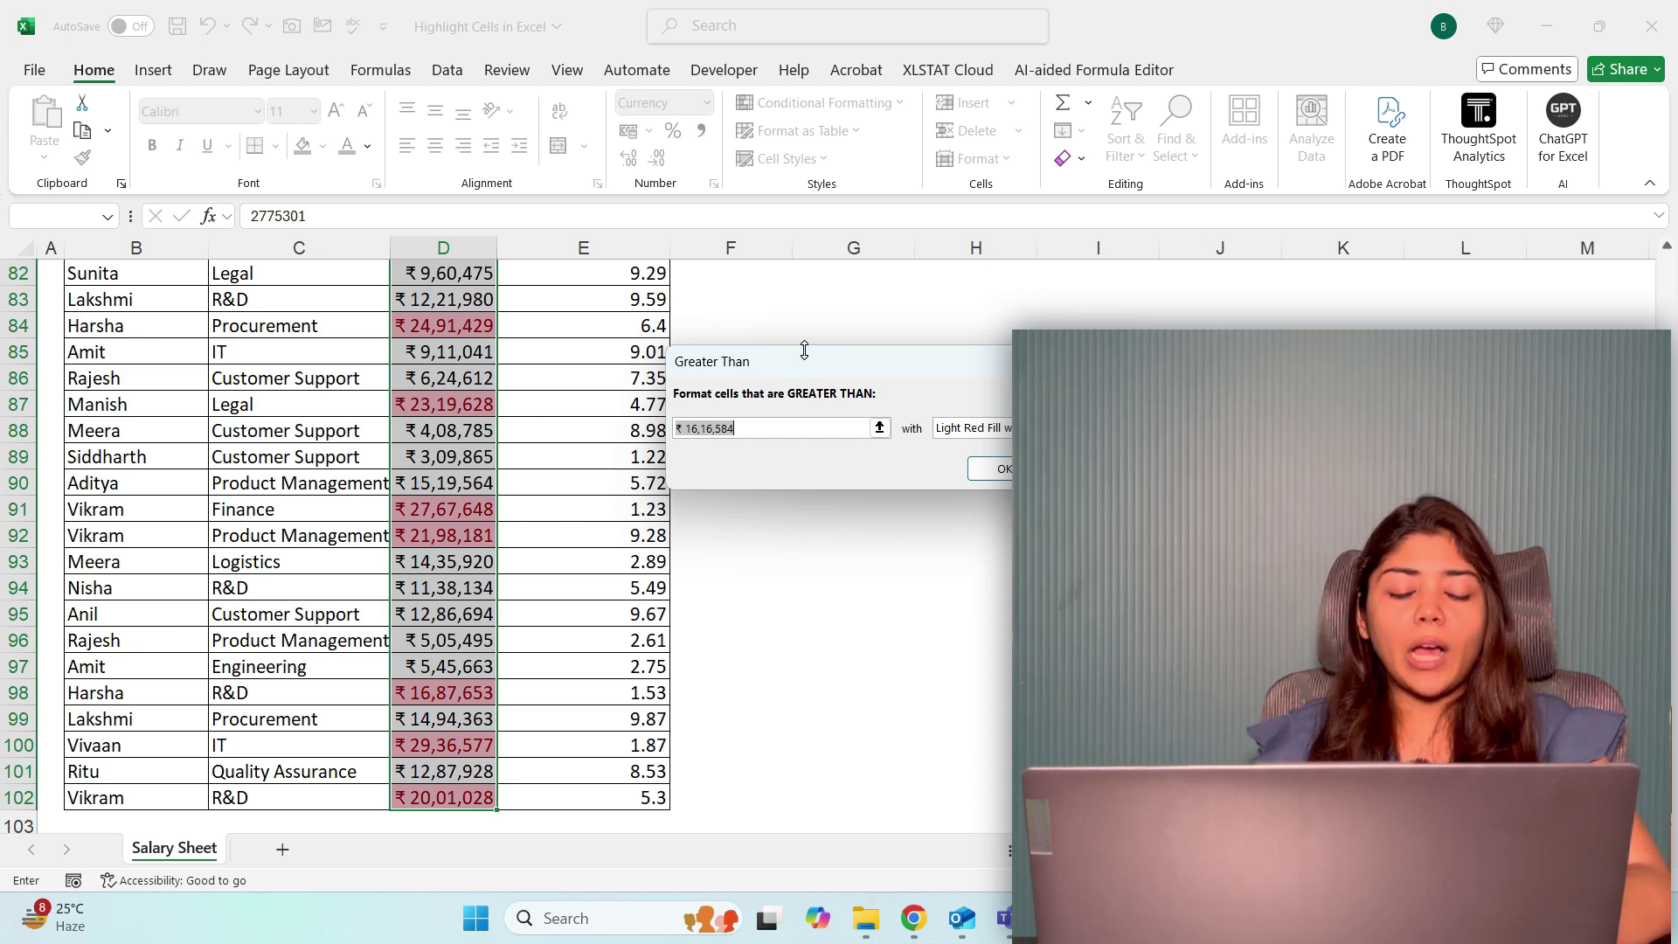
{"action": "left_click_drag", "start_coordinate": [799, 366], "coordinate": [301, 370]}
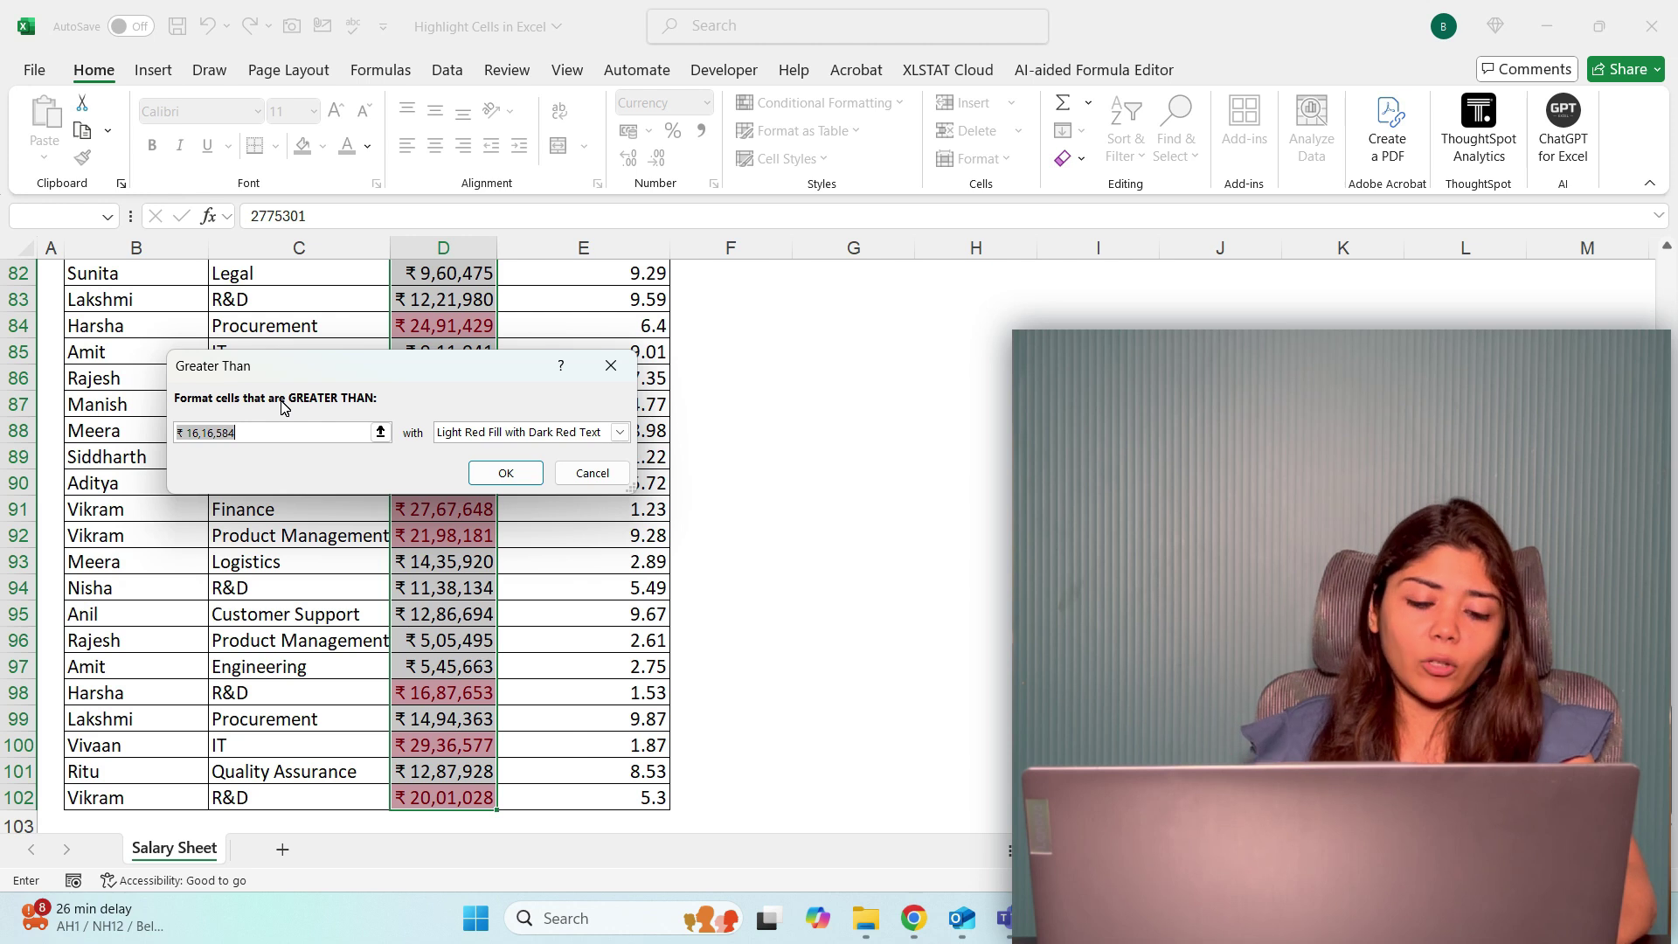
{"action": "type", "text": "1500000"}
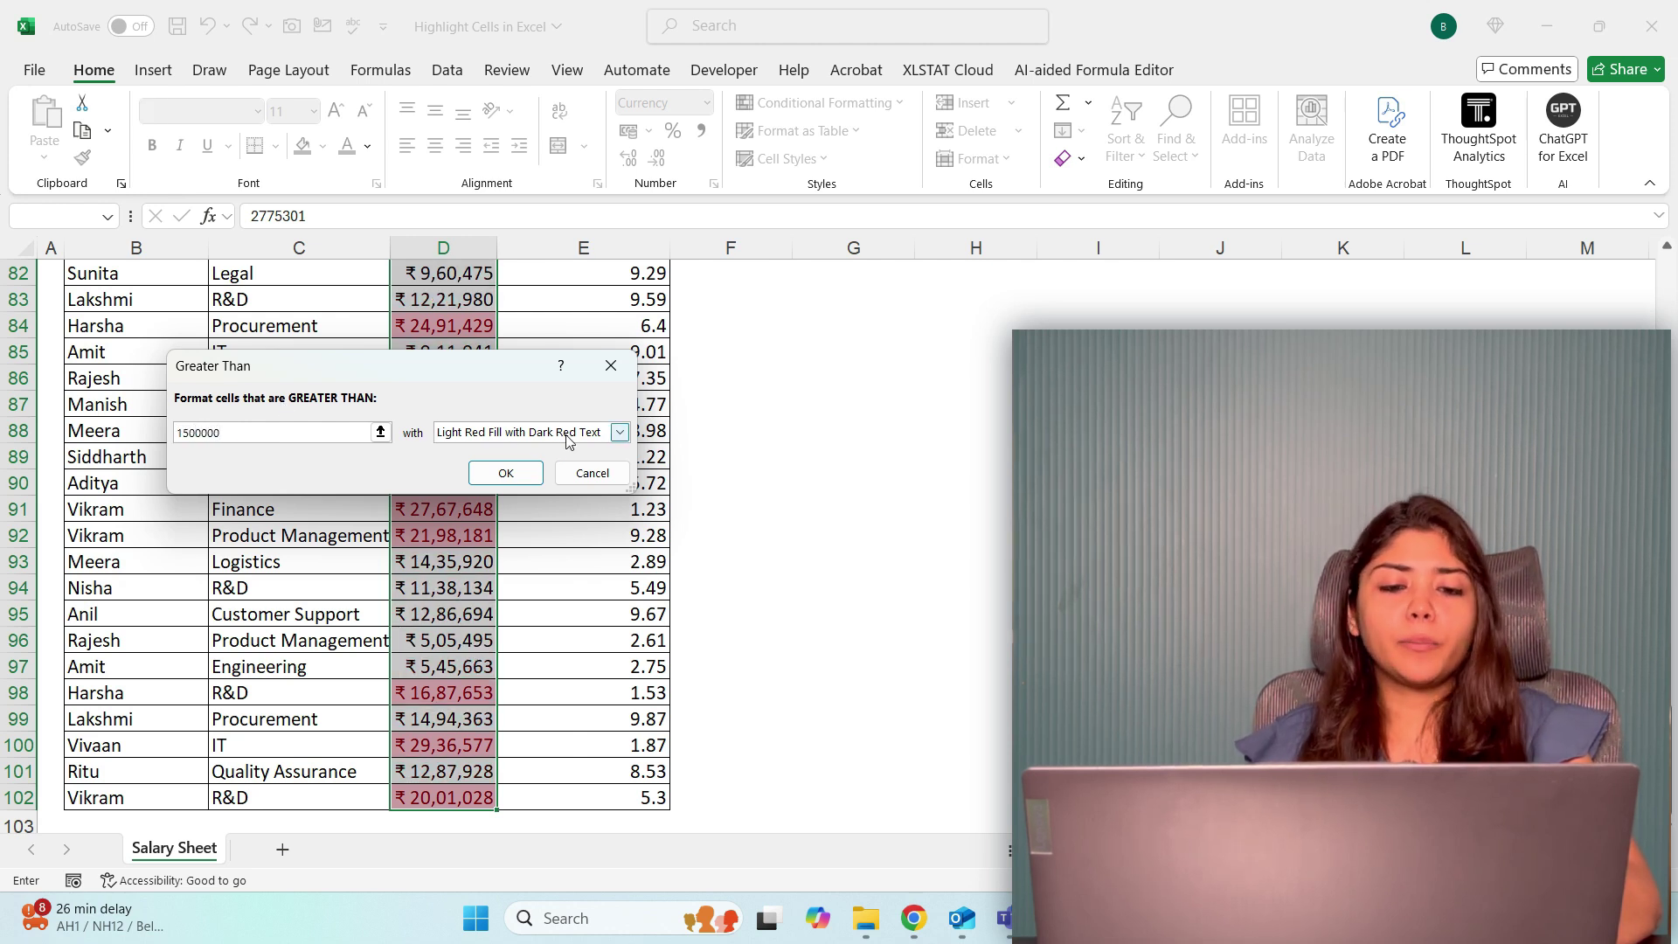
{"action": "left_click", "coordinate": [484, 431]}
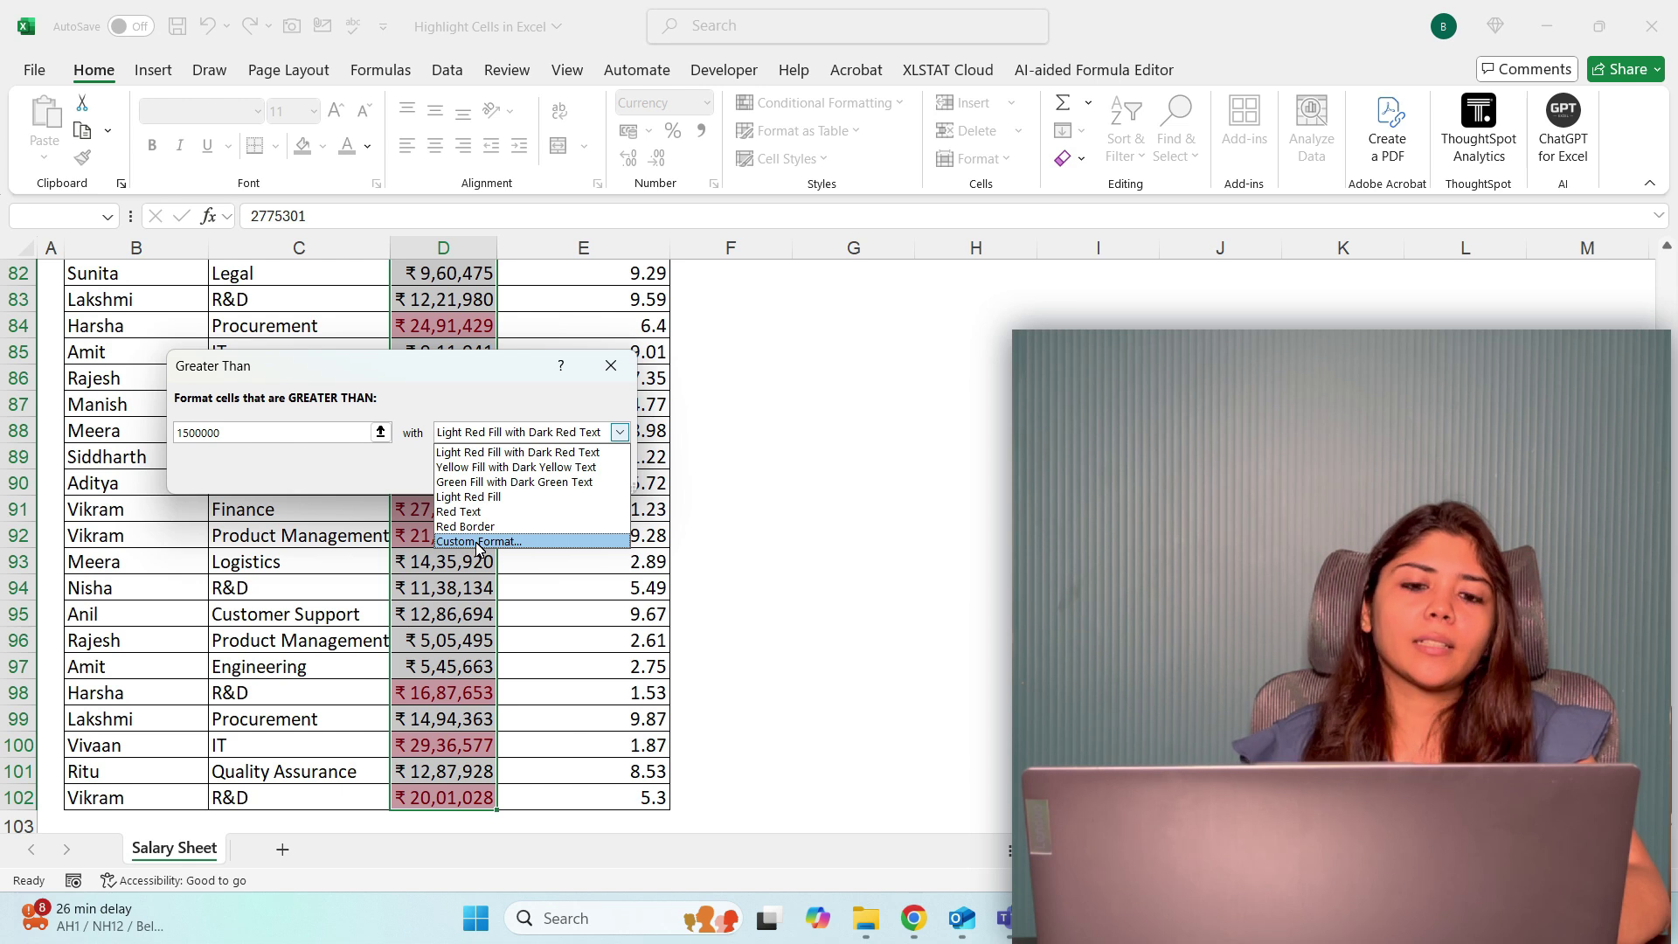
{"action": "left_click", "coordinate": [505, 450]}
{"action": "left_click", "coordinate": [503, 471]}
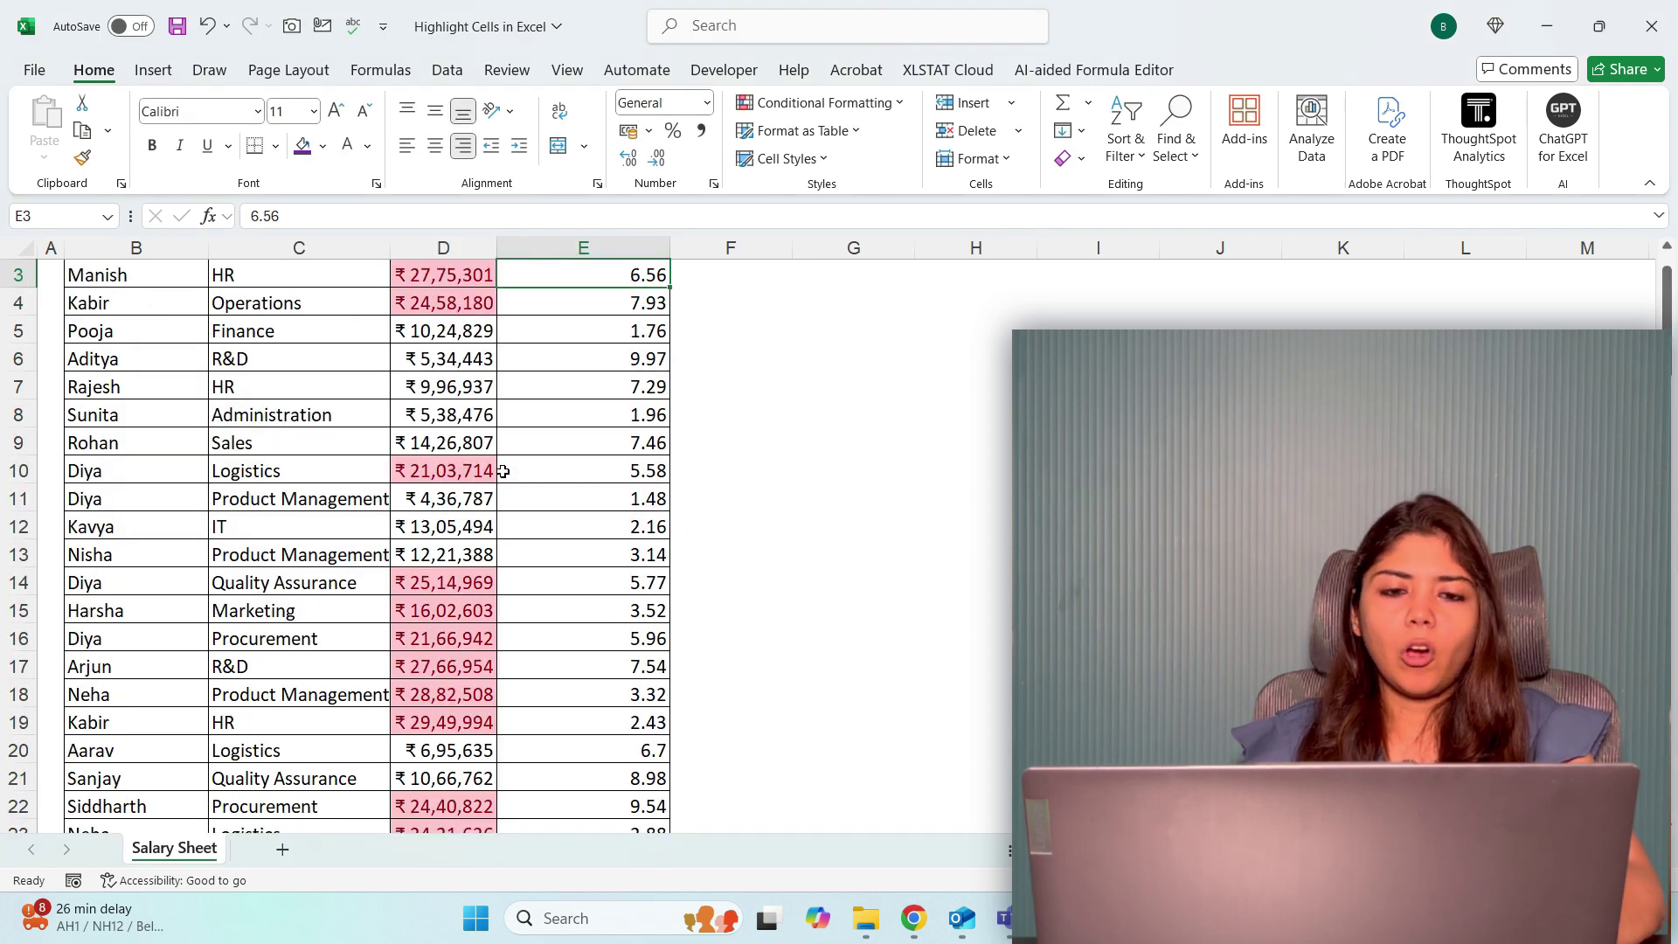
{"action": "scroll", "coordinate": [503, 471], "scroll_direction": "up", "scroll_amount": 1}
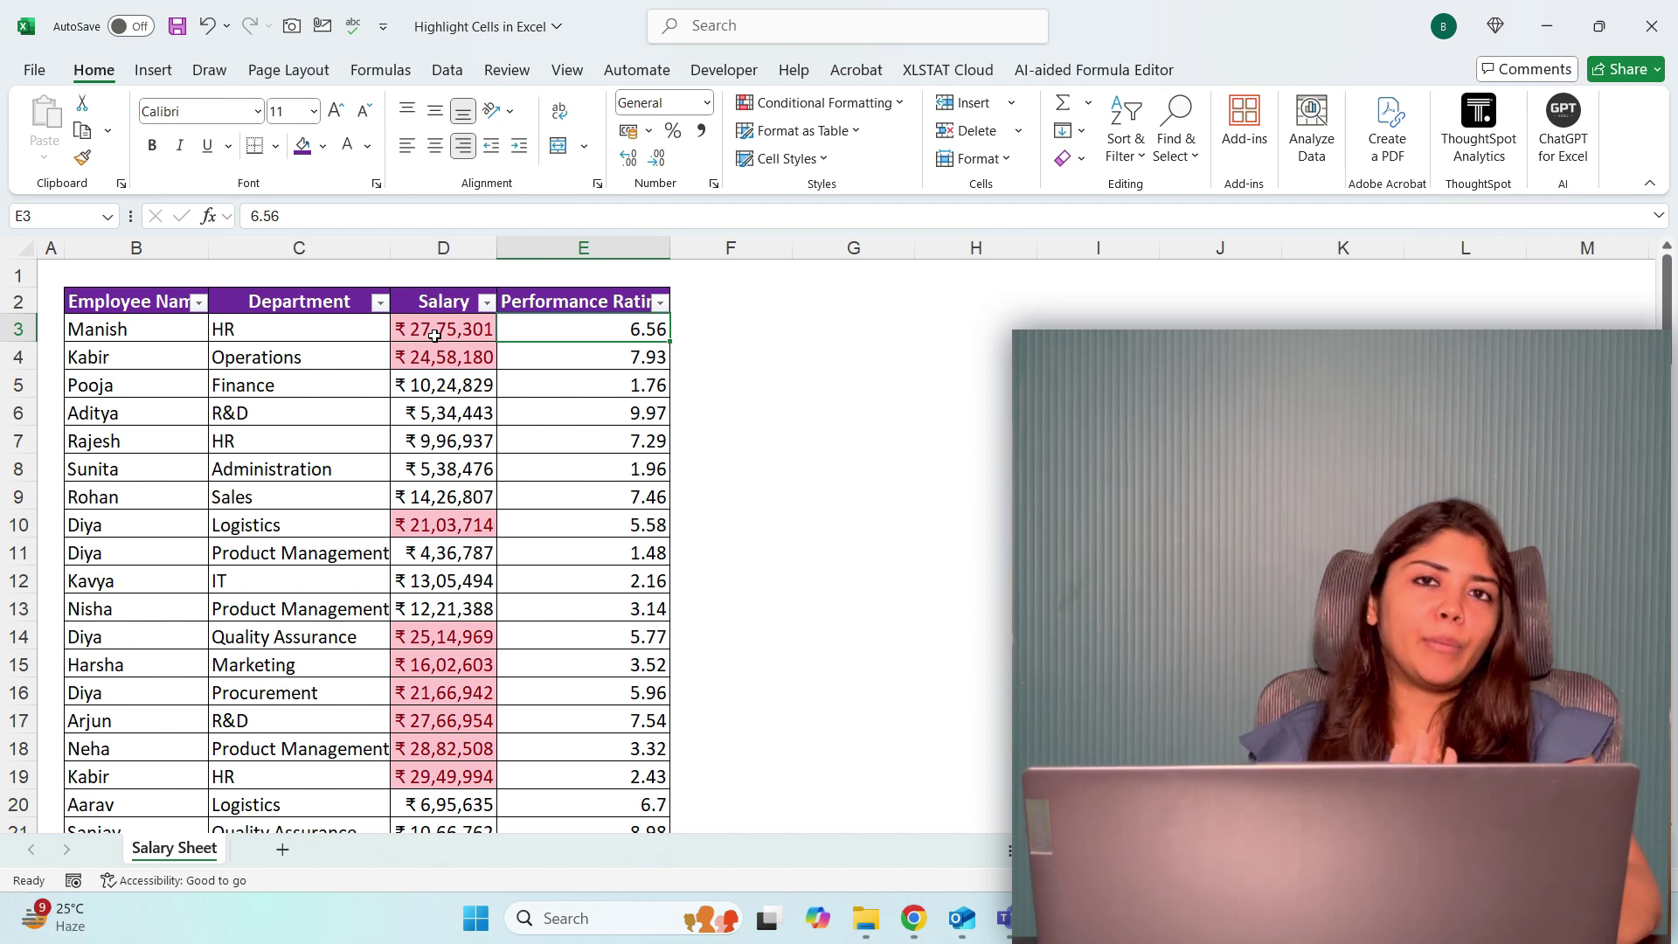
{"action": "scroll", "coordinate": [434, 335], "scroll_direction": "down", "scroll_amount": 1}
{"action": "scroll", "coordinate": [434, 336], "scroll_direction": "down", "scroll_amount": 3}
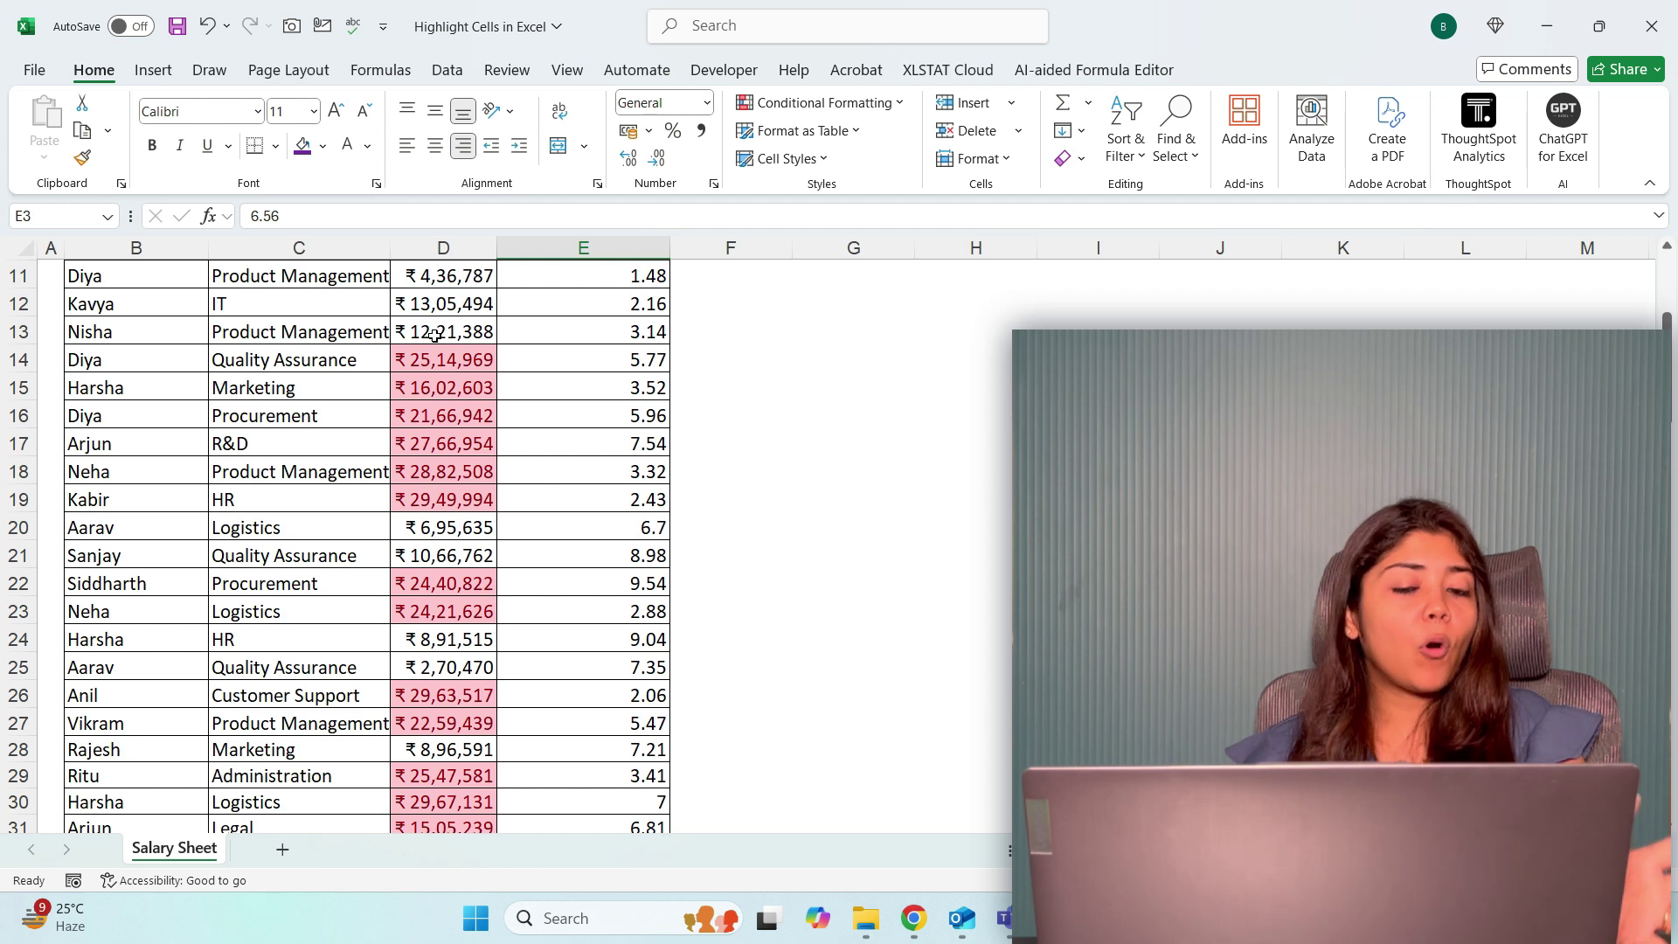
{"action": "scroll", "coordinate": [434, 336], "scroll_direction": "up", "scroll_amount": 4}
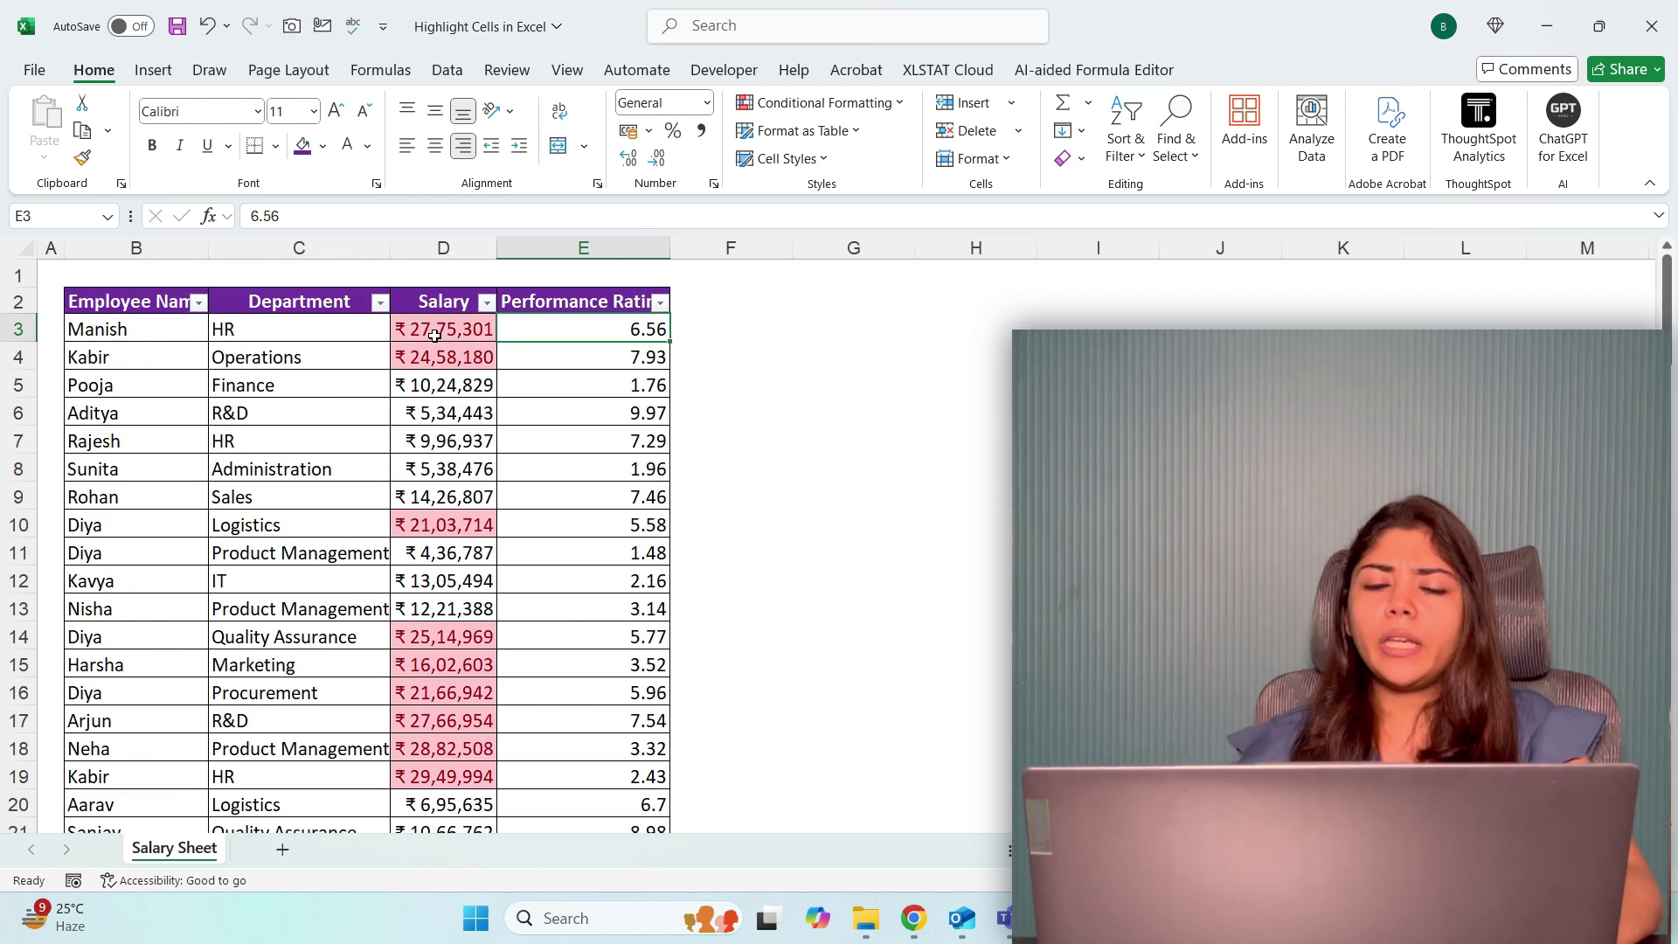
{"action": "left_click", "coordinate": [826, 104]}
{"action": "mouse_move", "coordinate": [874, 141]}
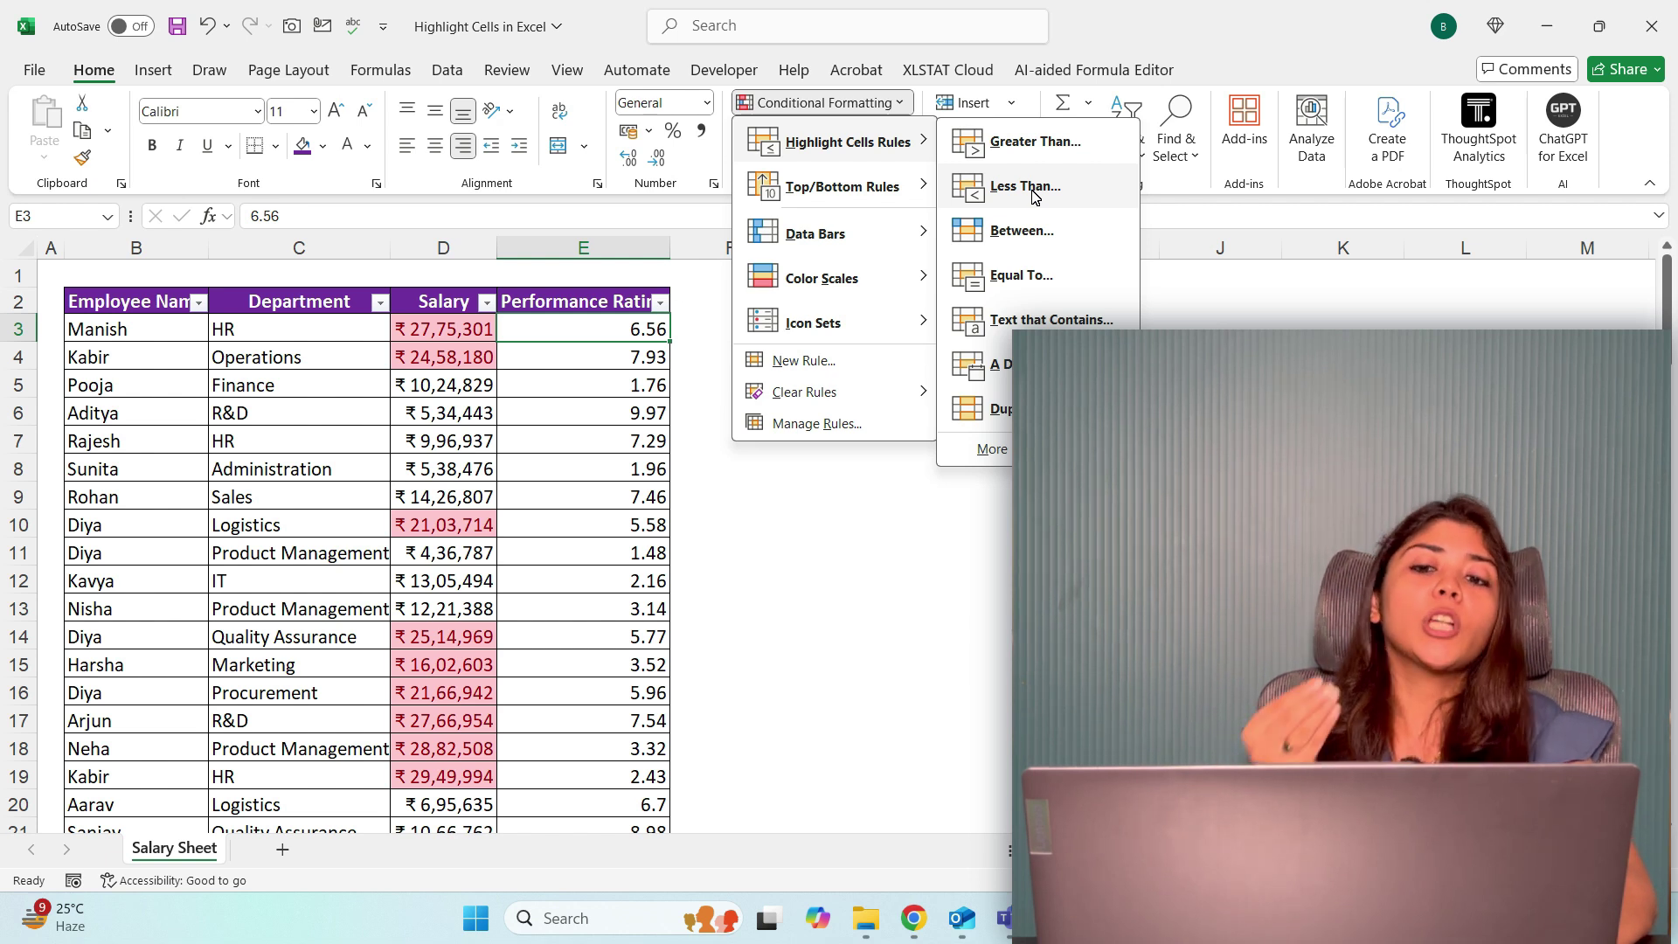
{"action": "left_click", "coordinate": [468, 331]}
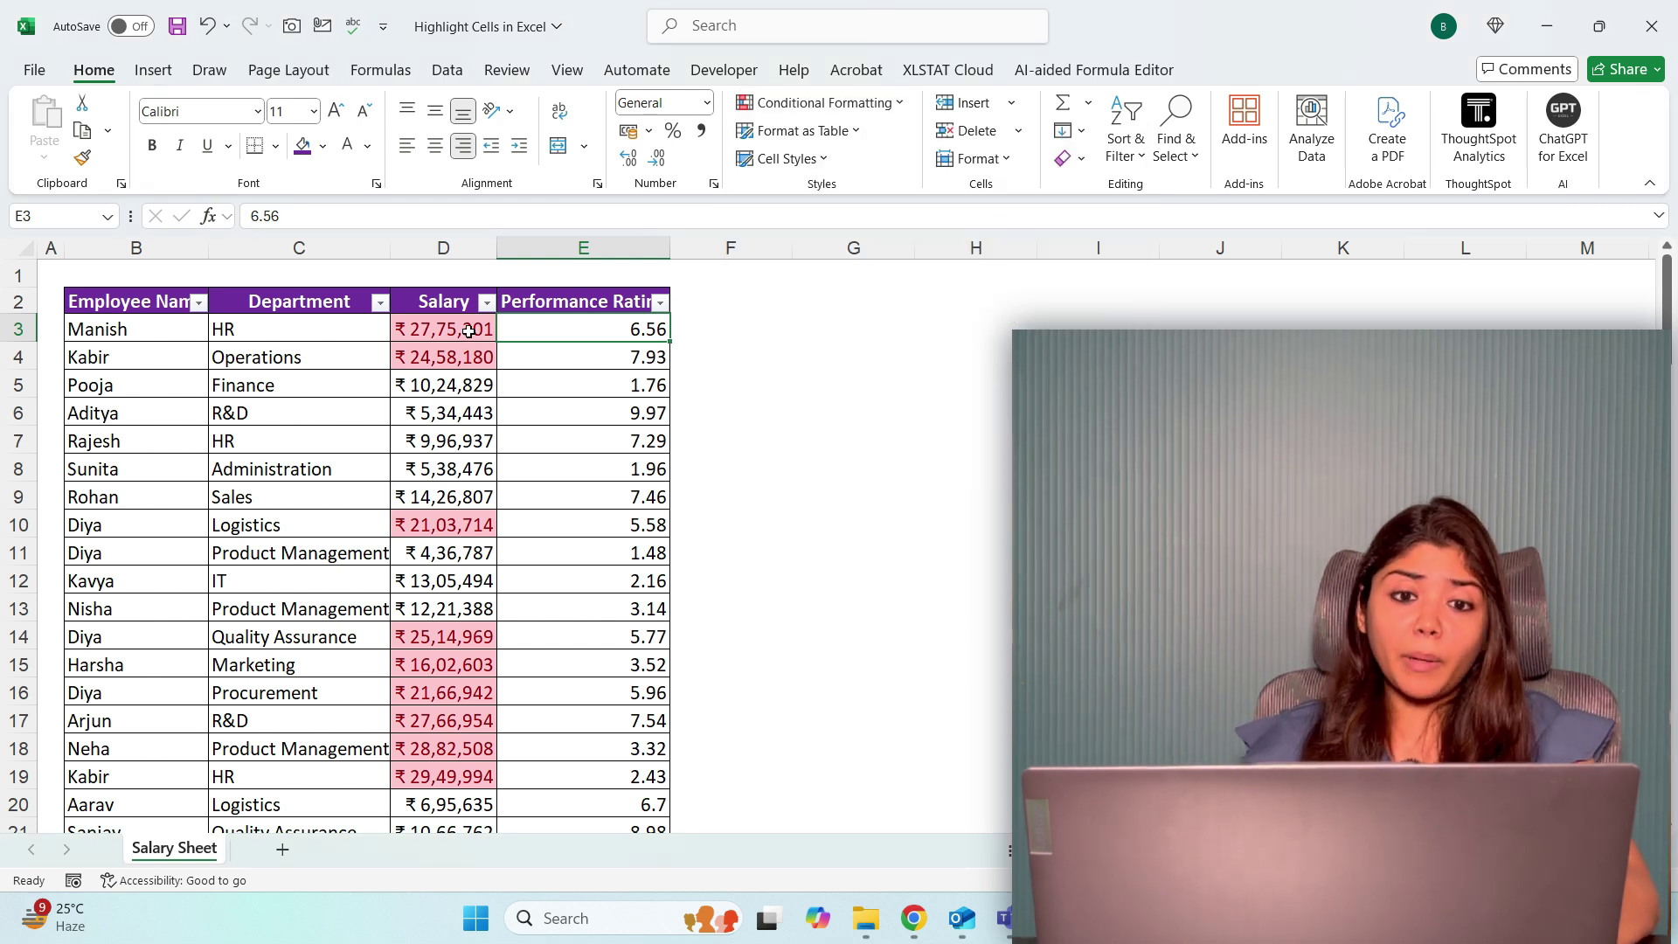
- Highlight the Salary cells from D3 down that are less than 600000 with Yellow Fill with Dark Yellow Text
{"action": "left_click", "coordinate": [469, 330]}
{"action": "key", "text": "ctrl+shift+Down"}
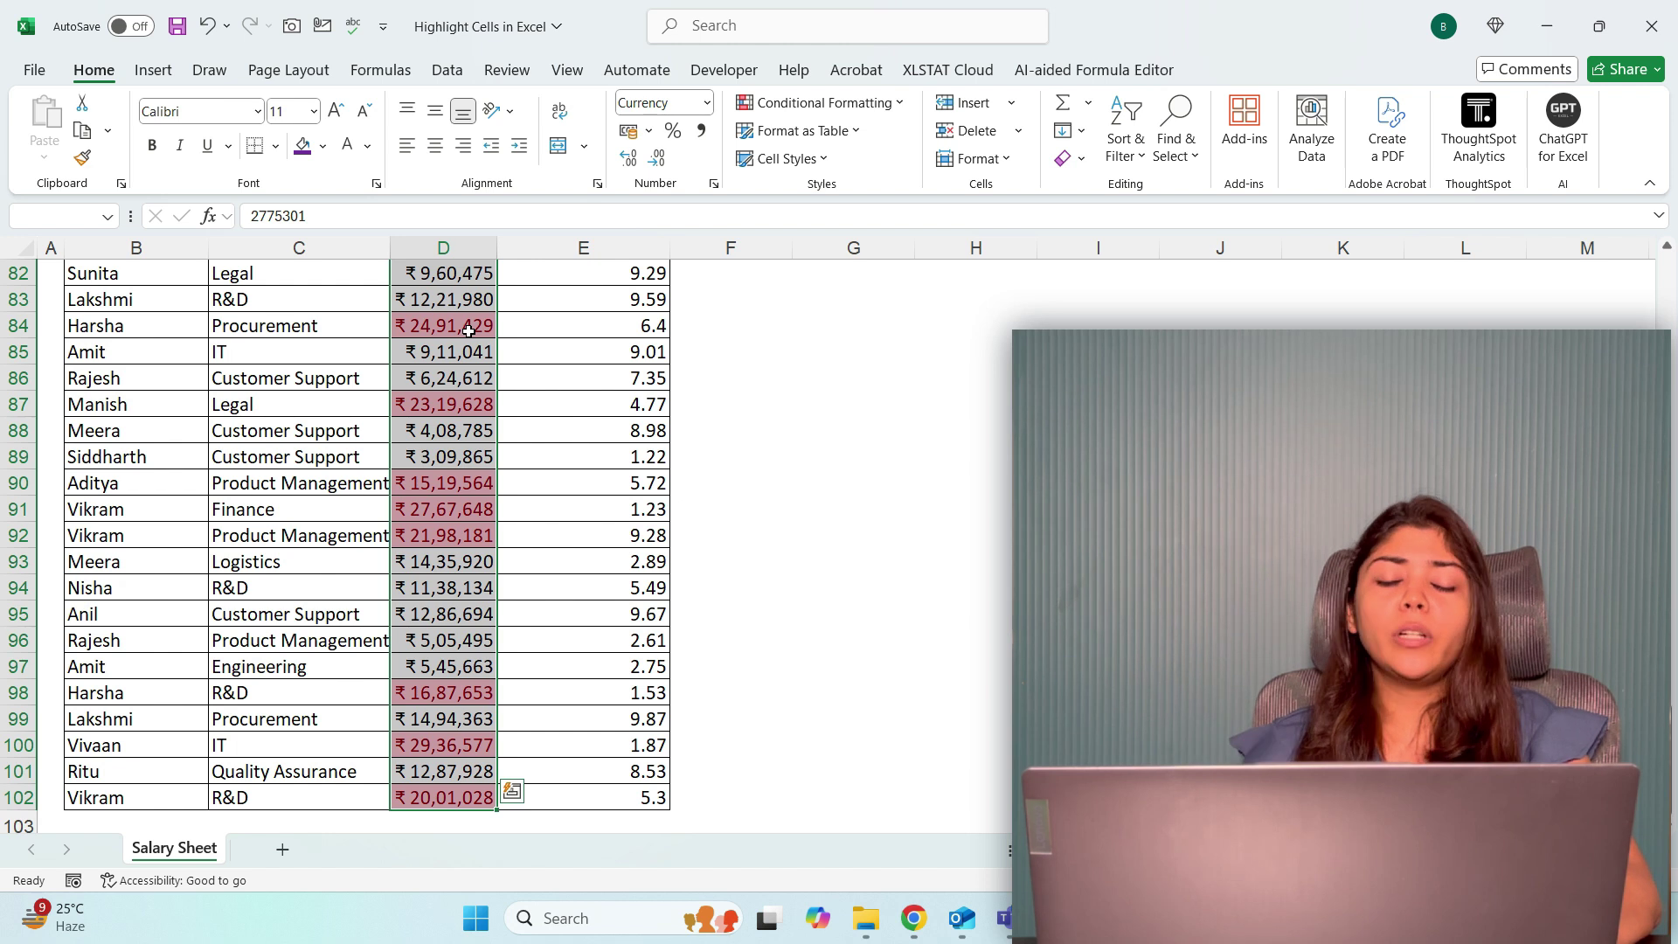
{"action": "left_click", "coordinate": [874, 102]}
{"action": "left_click", "coordinate": [1014, 188]}
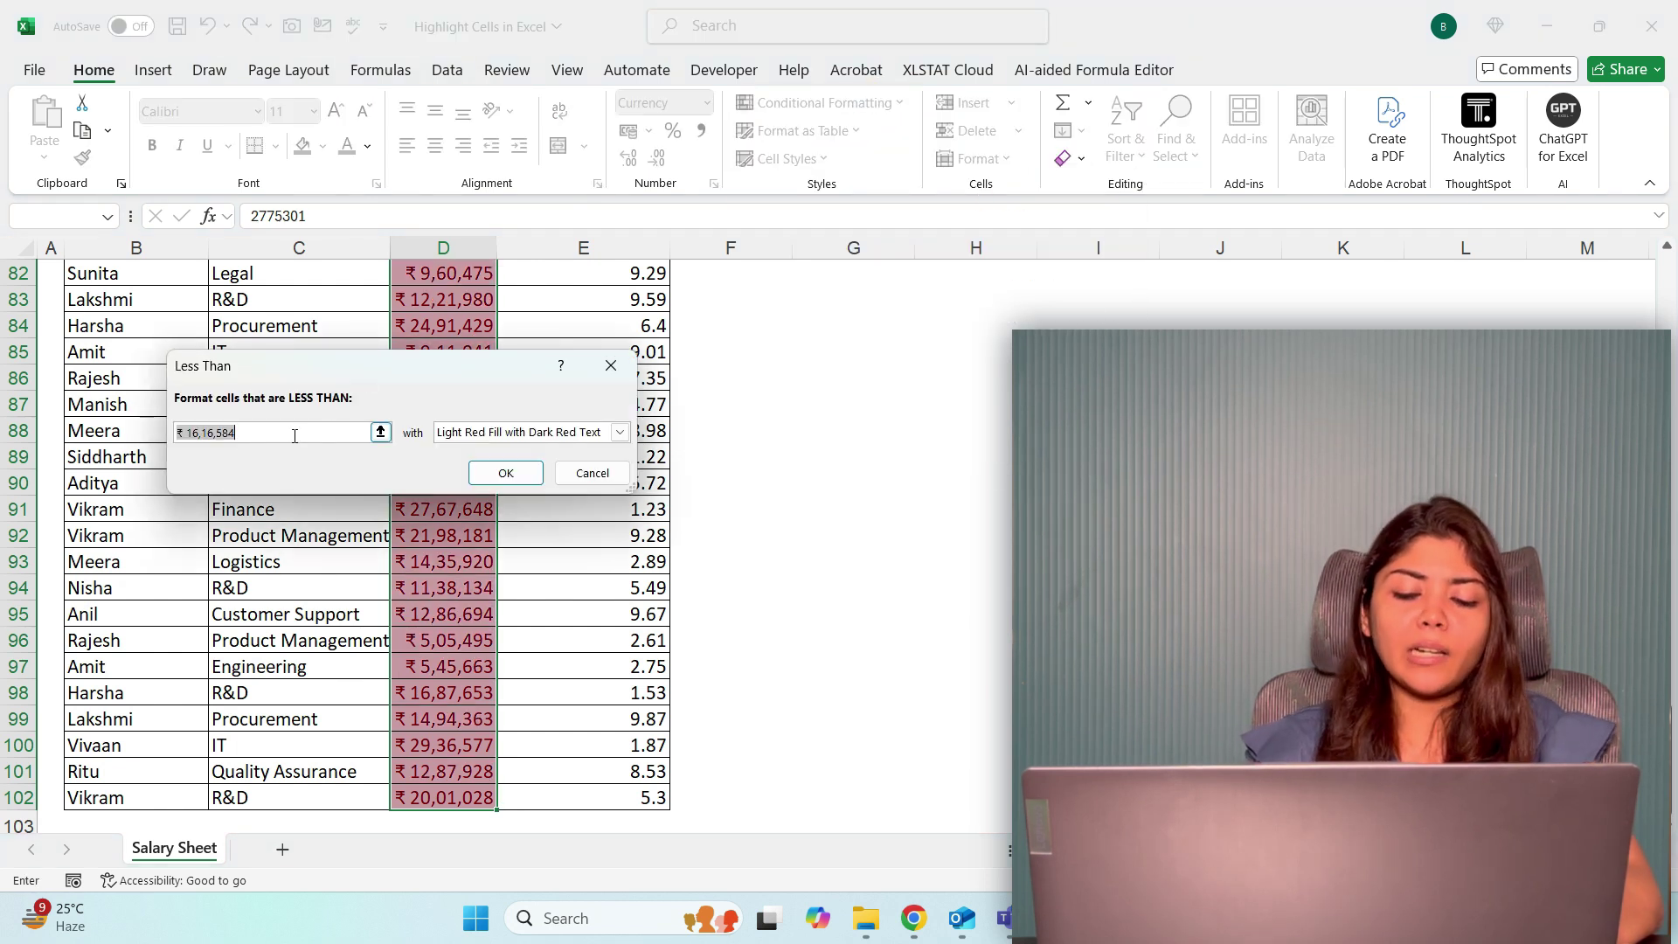
{"action": "type", "text": "60000"}
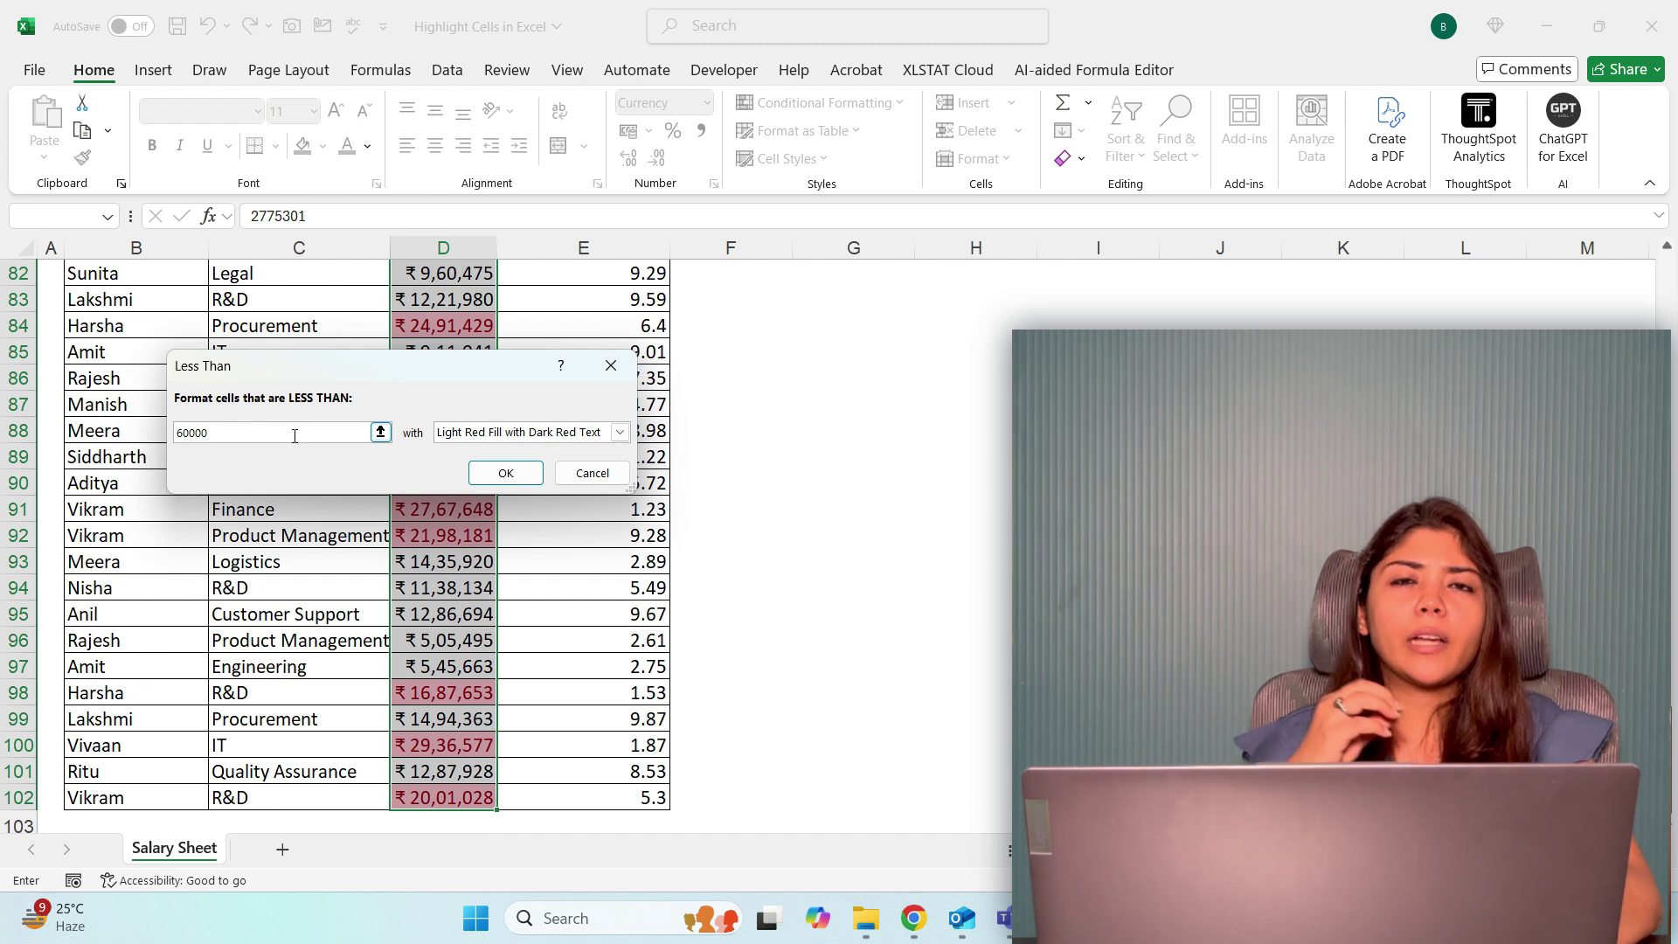
{"action": "type", "text": "0"}
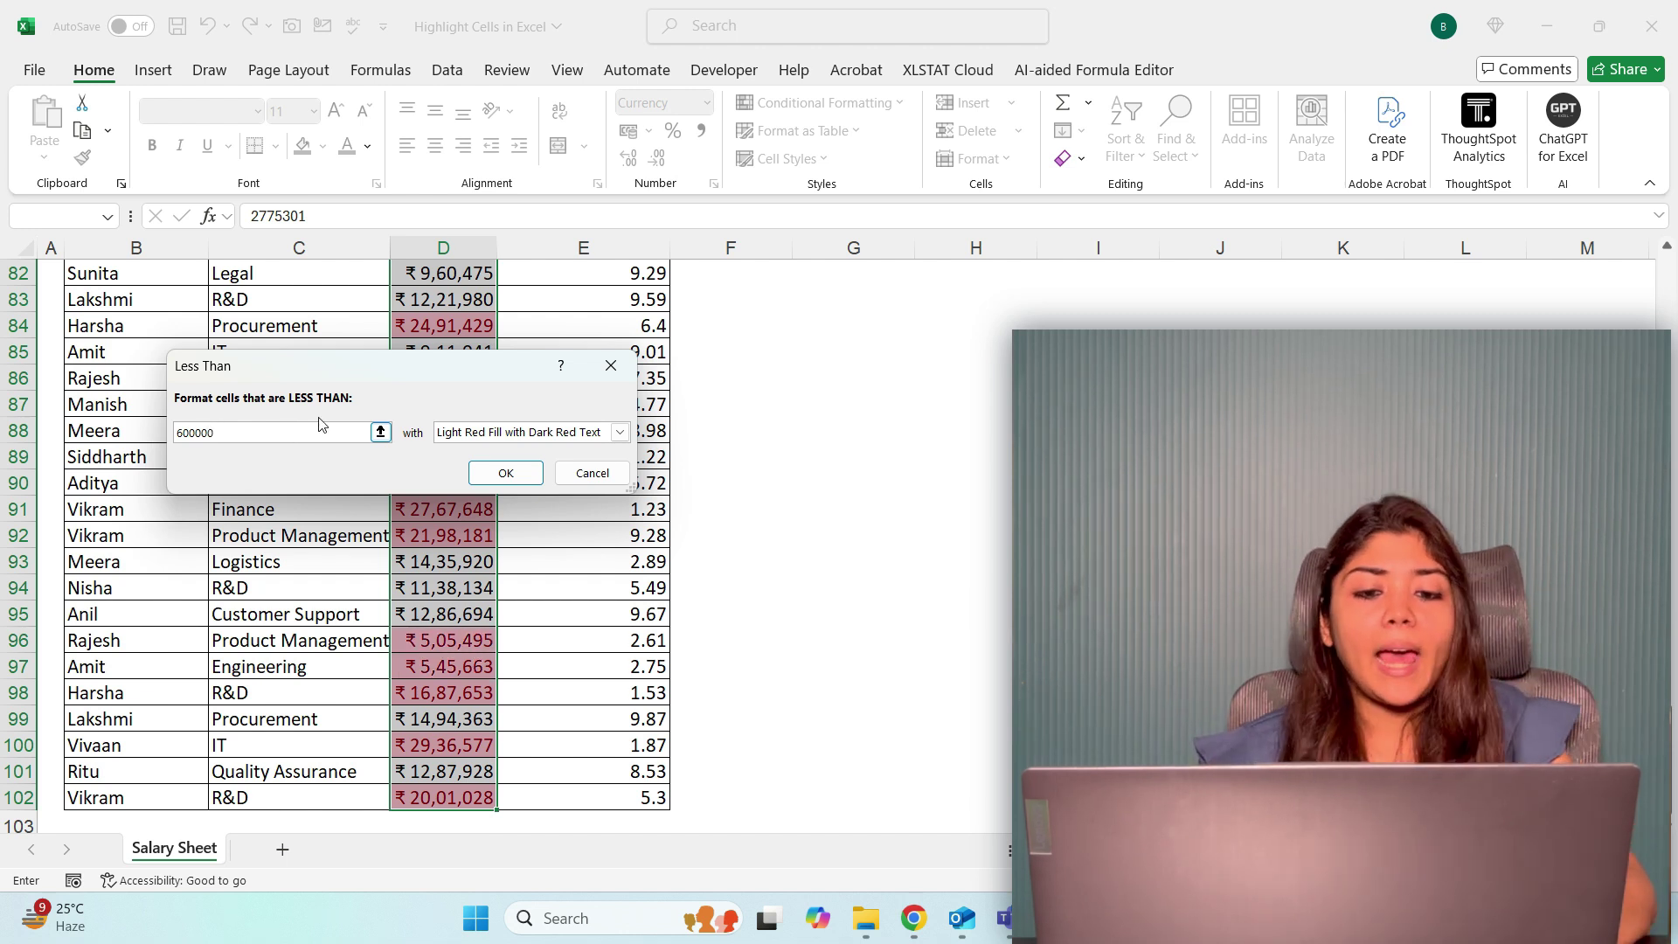
{"action": "left_click", "coordinate": [619, 431]}
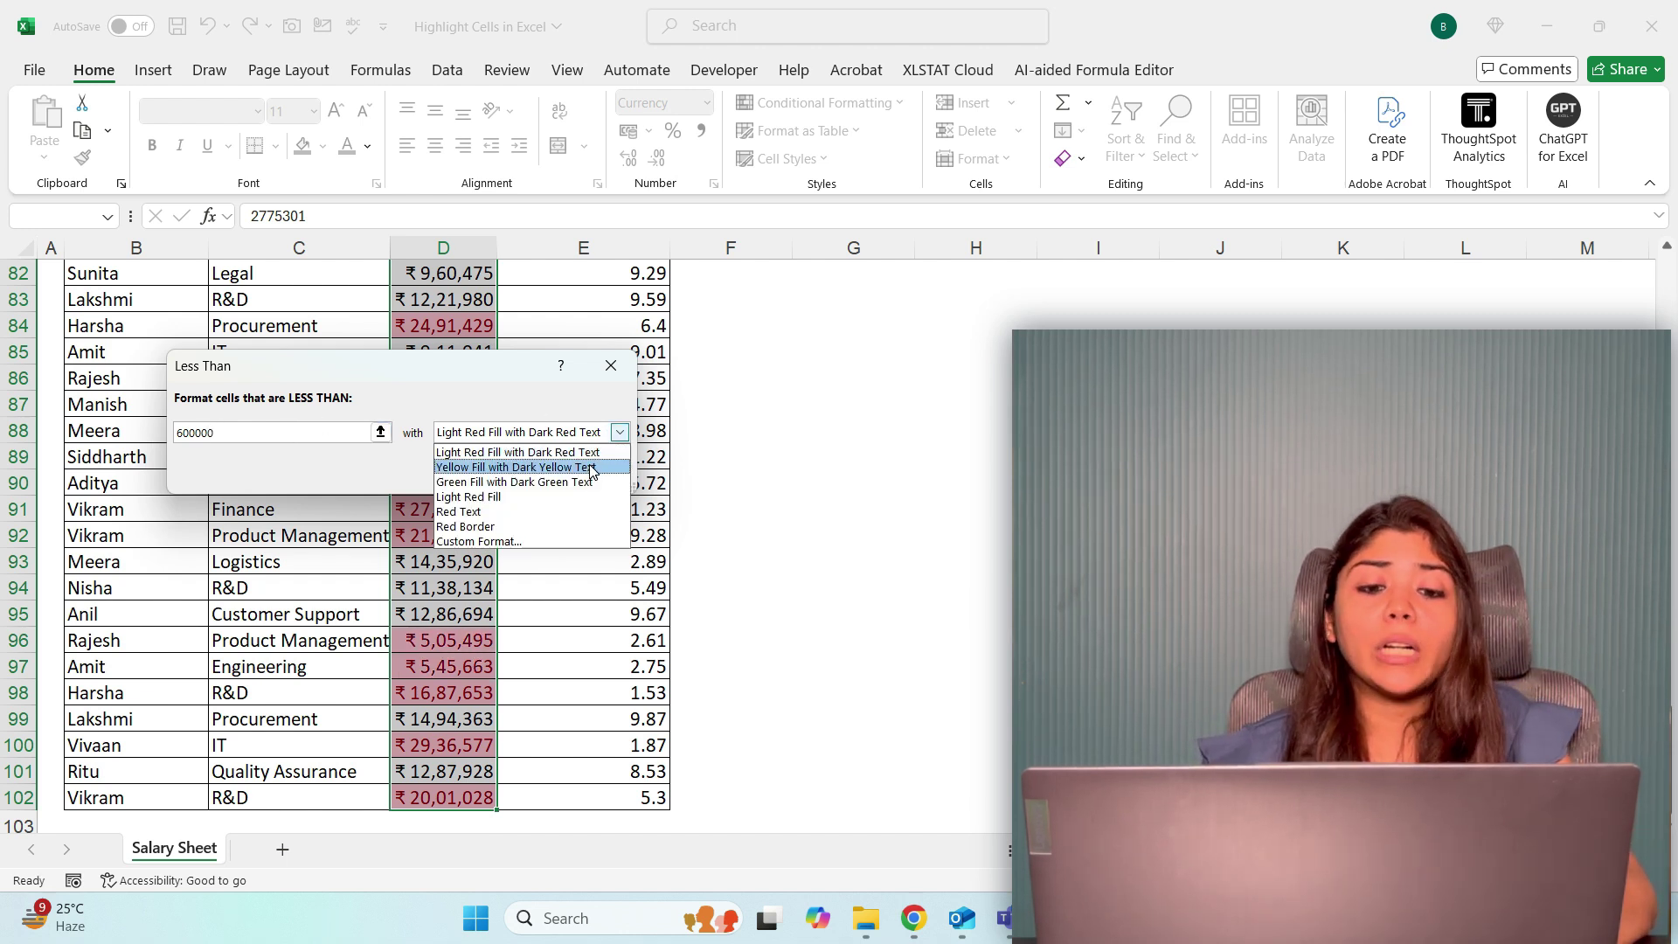
{"action": "left_click", "coordinate": [591, 468]}
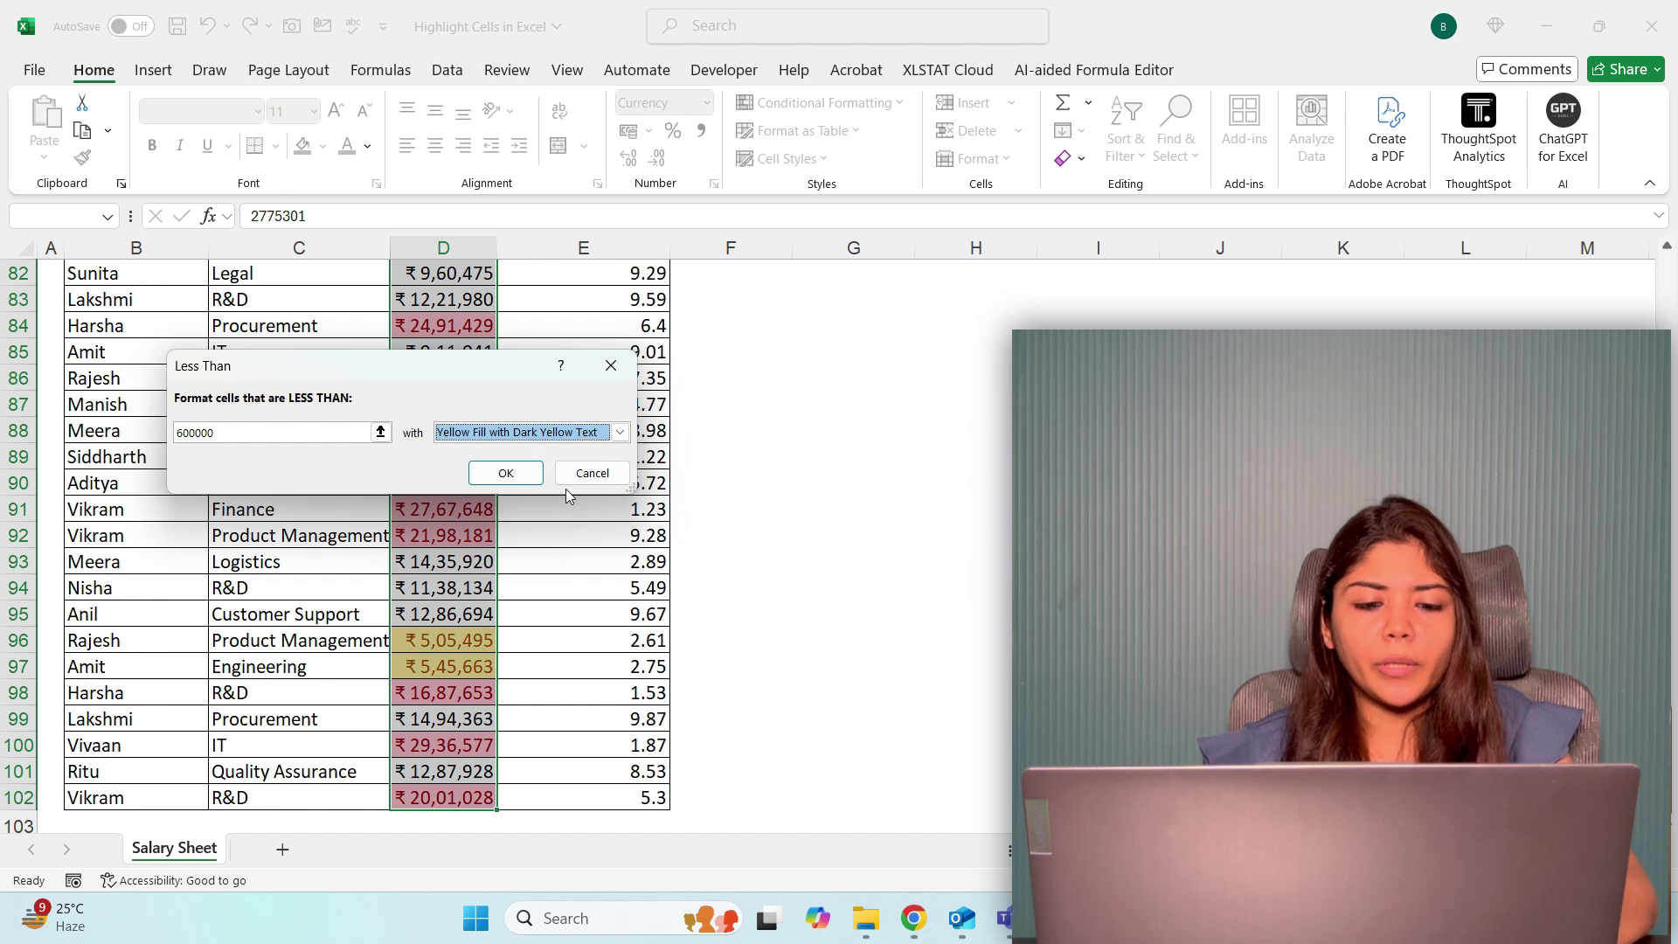
{"action": "left_click", "coordinate": [511, 476]}
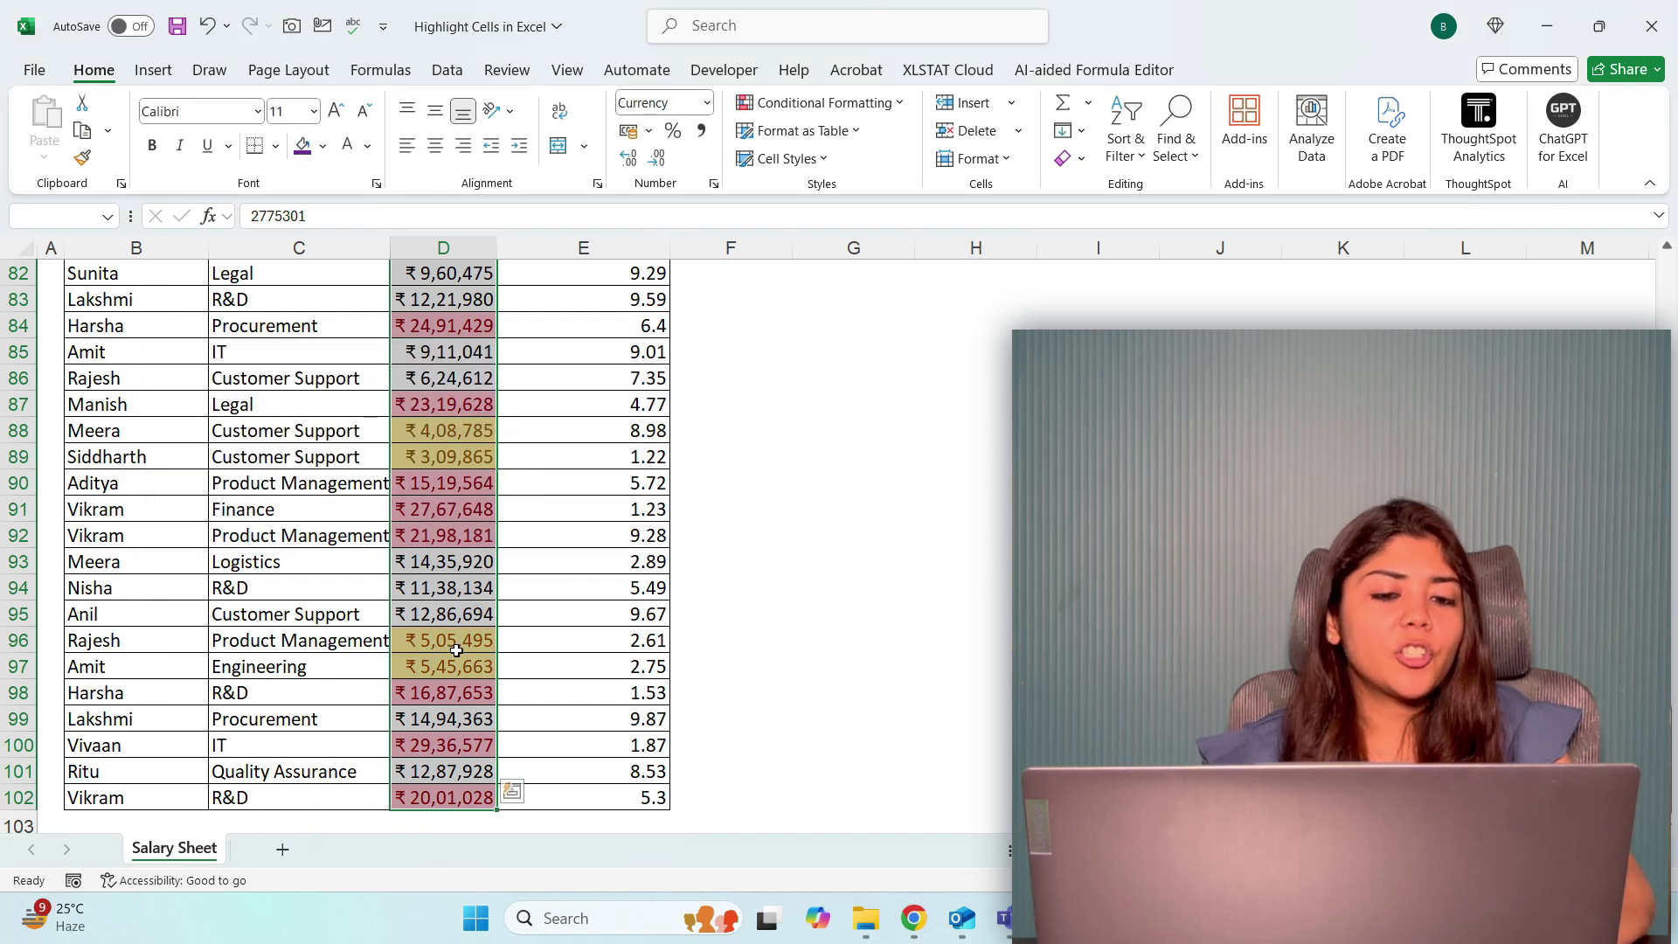
{"action": "scroll", "coordinate": [462, 482], "scroll_direction": "up", "scroll_amount": 7}
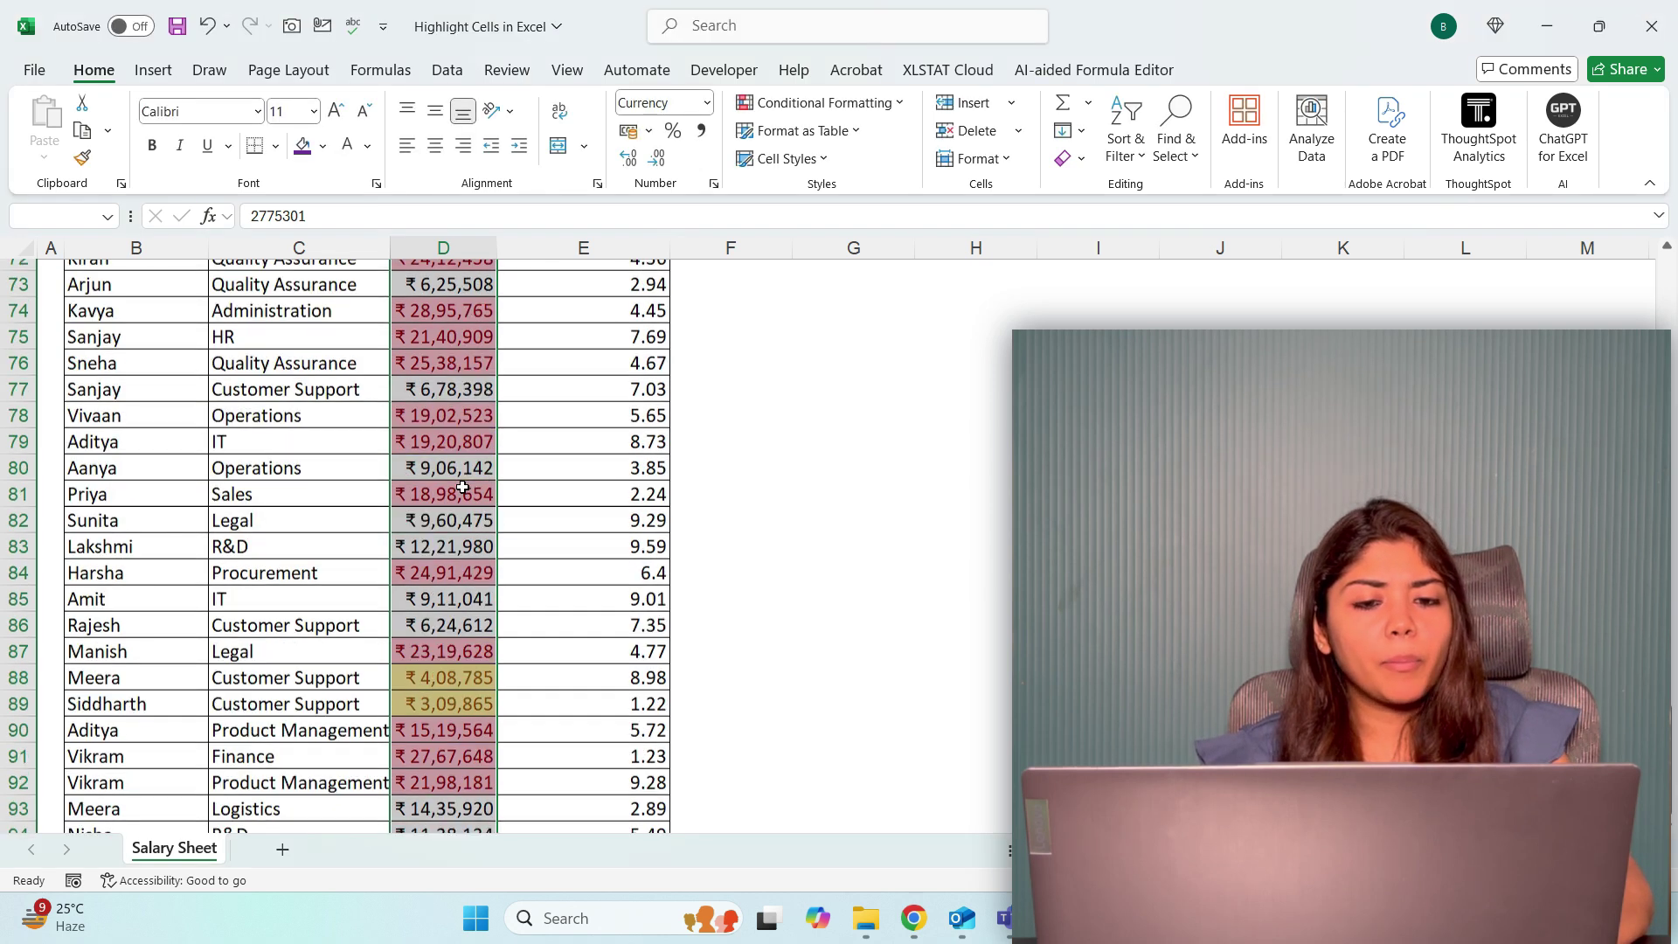
{"action": "left_click", "coordinate": [435, 556]}
{"action": "scroll", "coordinate": [436, 556], "scroll_direction": "up", "scroll_amount": 17}
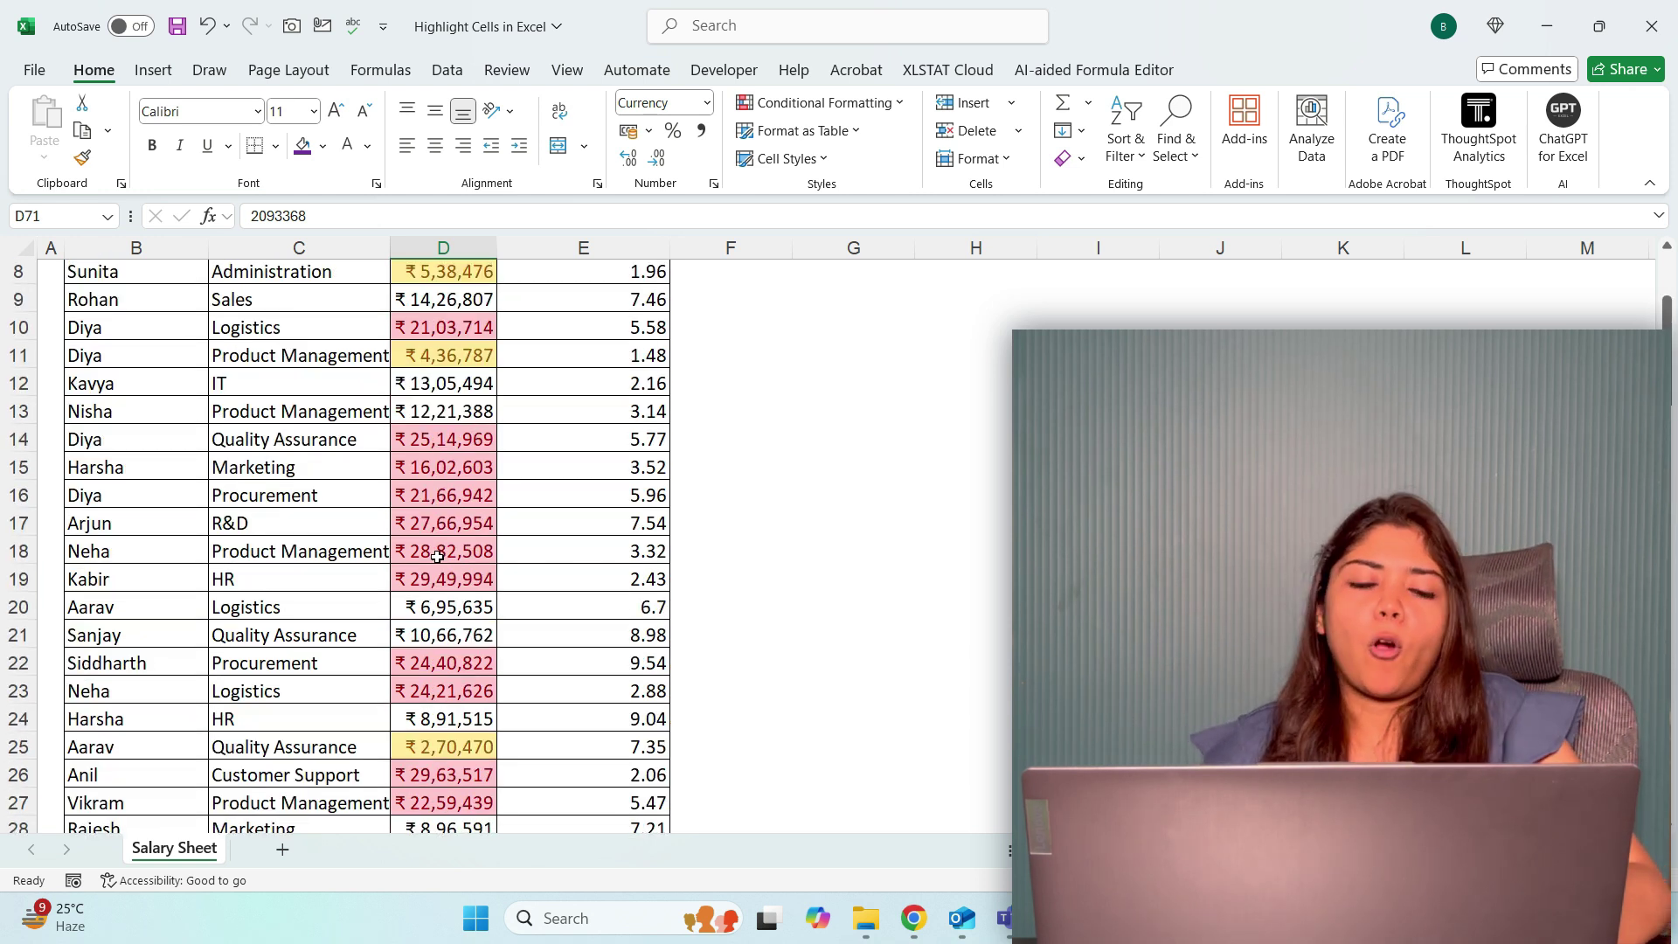
{"action": "scroll", "coordinate": [436, 556], "scroll_direction": "up", "scroll_amount": 3}
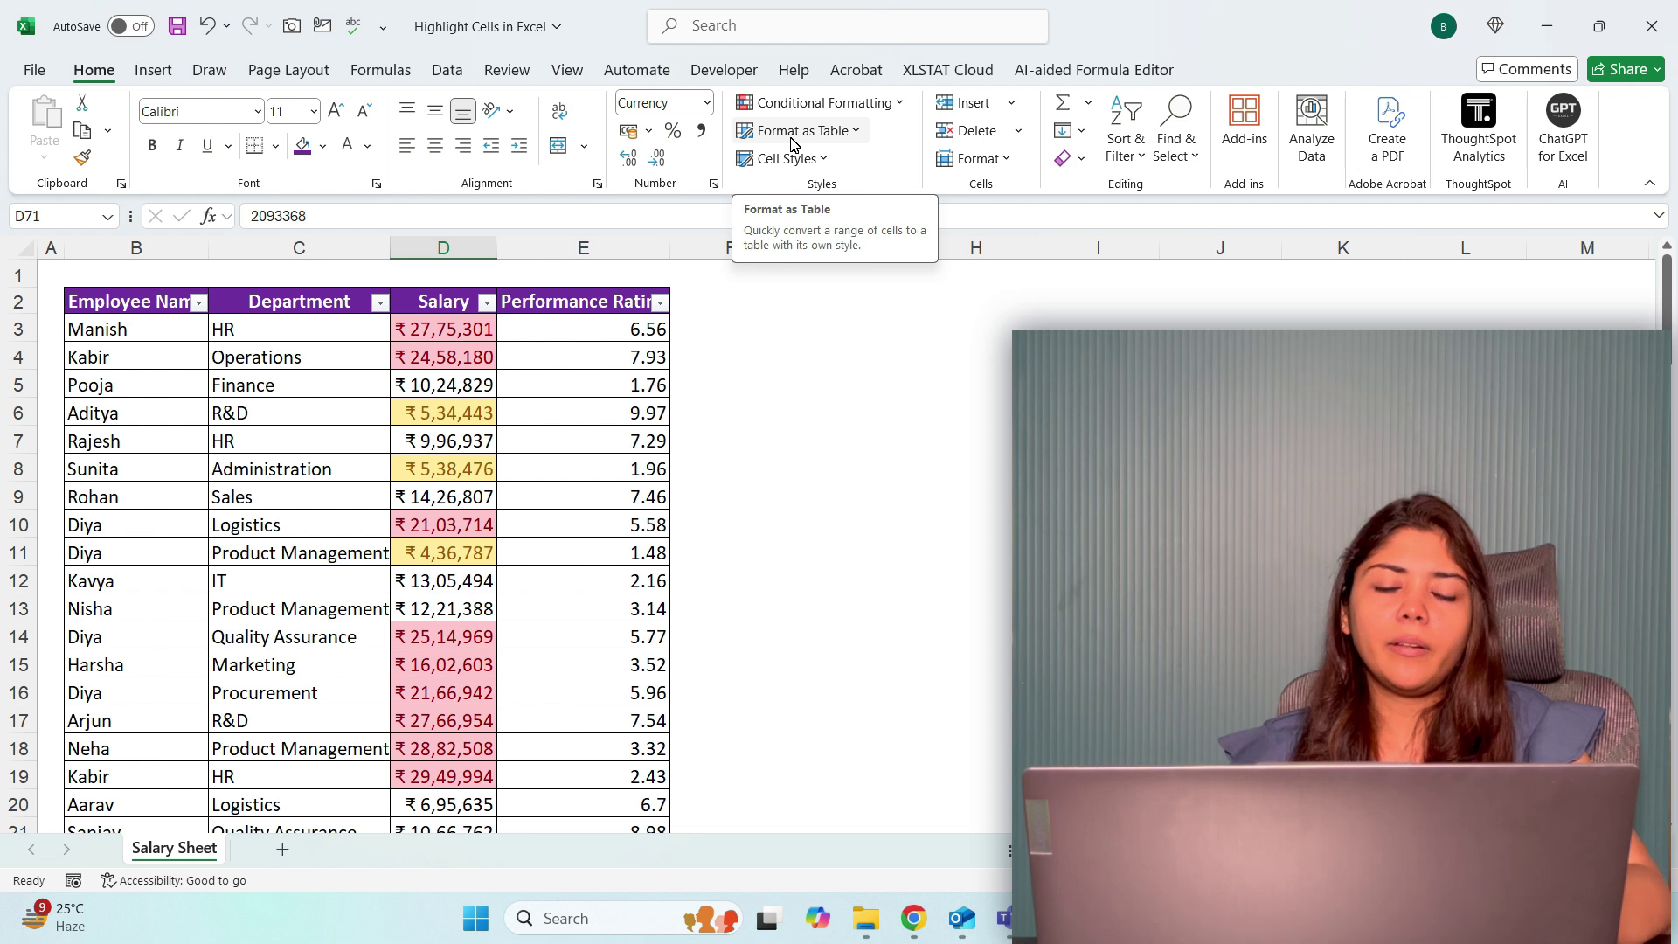
{"action": "left_click", "coordinate": [838, 105]}
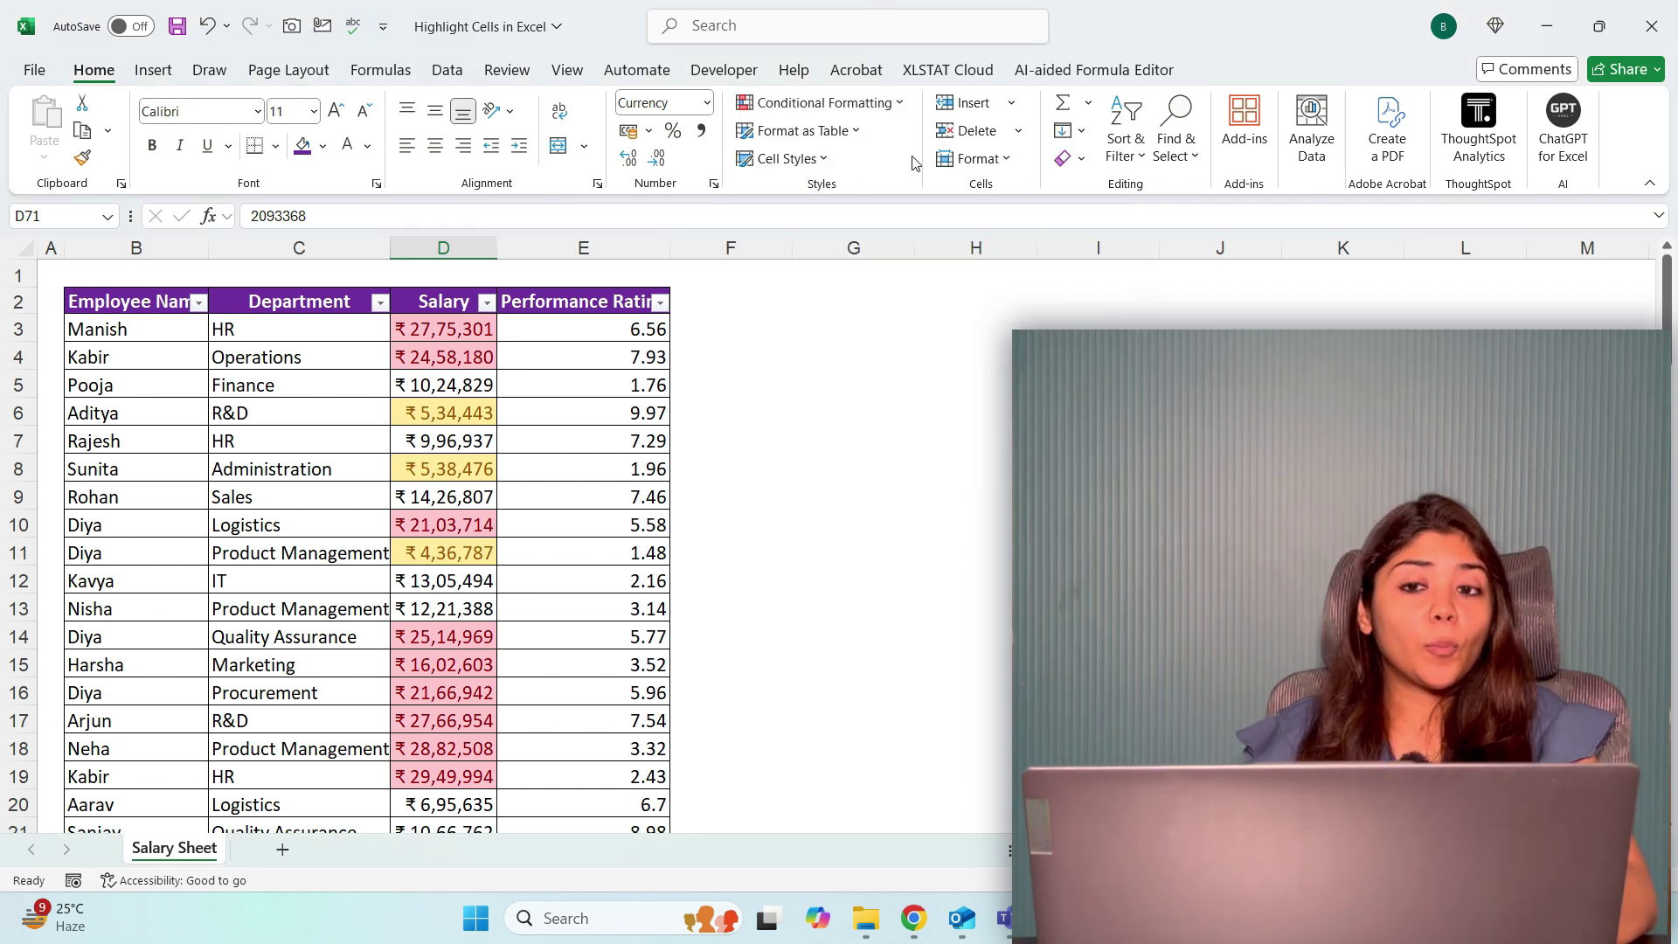
{"action": "left_click", "coordinate": [880, 109]}
{"action": "mouse_move", "coordinate": [883, 140]}
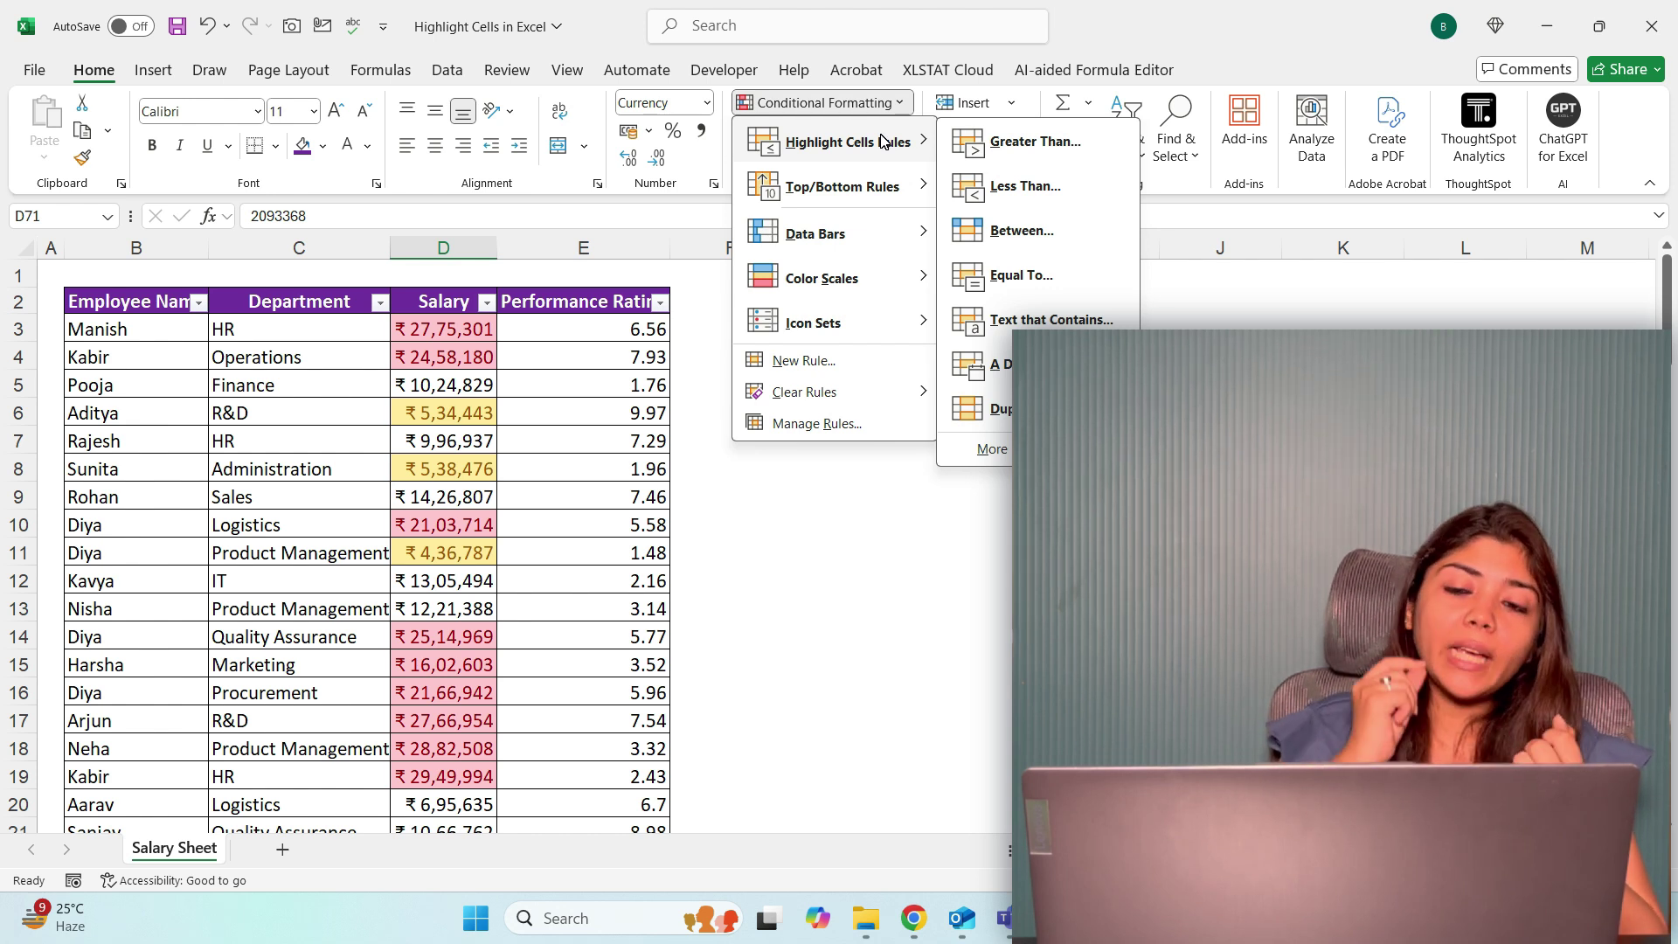
- Highlight the Salary cells from D3 down that are between 600000 and 1500000 with Green Fill with Dark Green Text
{"action": "left_click", "coordinate": [442, 330]}
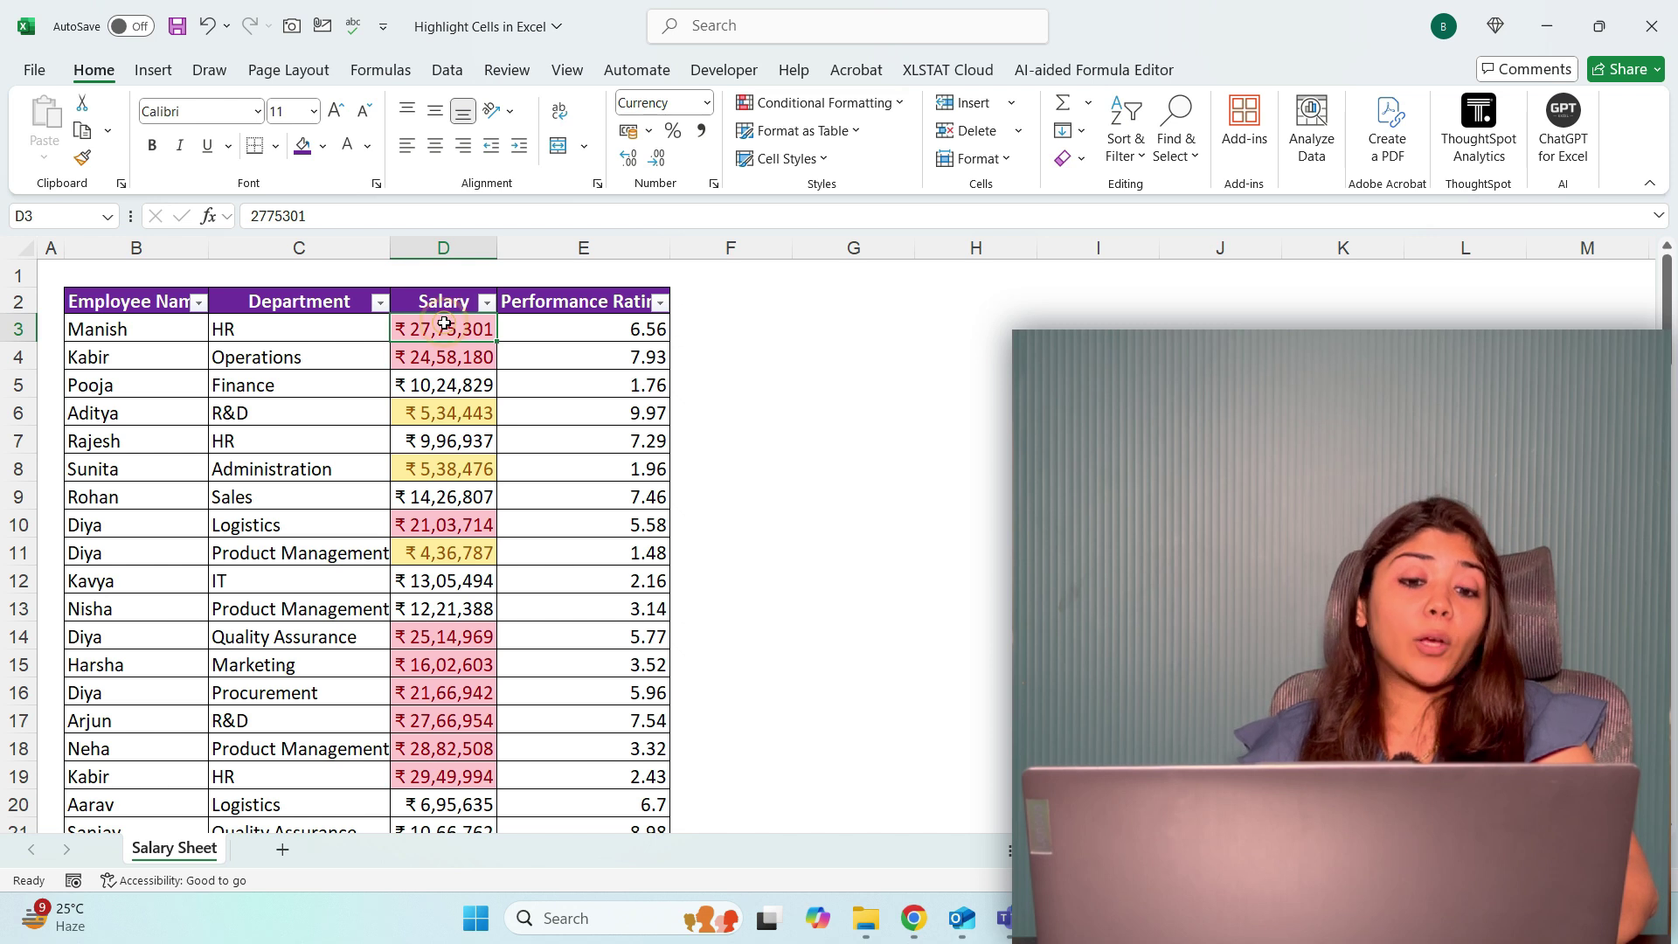
{"action": "key", "text": "ctrl+shift+Down"}
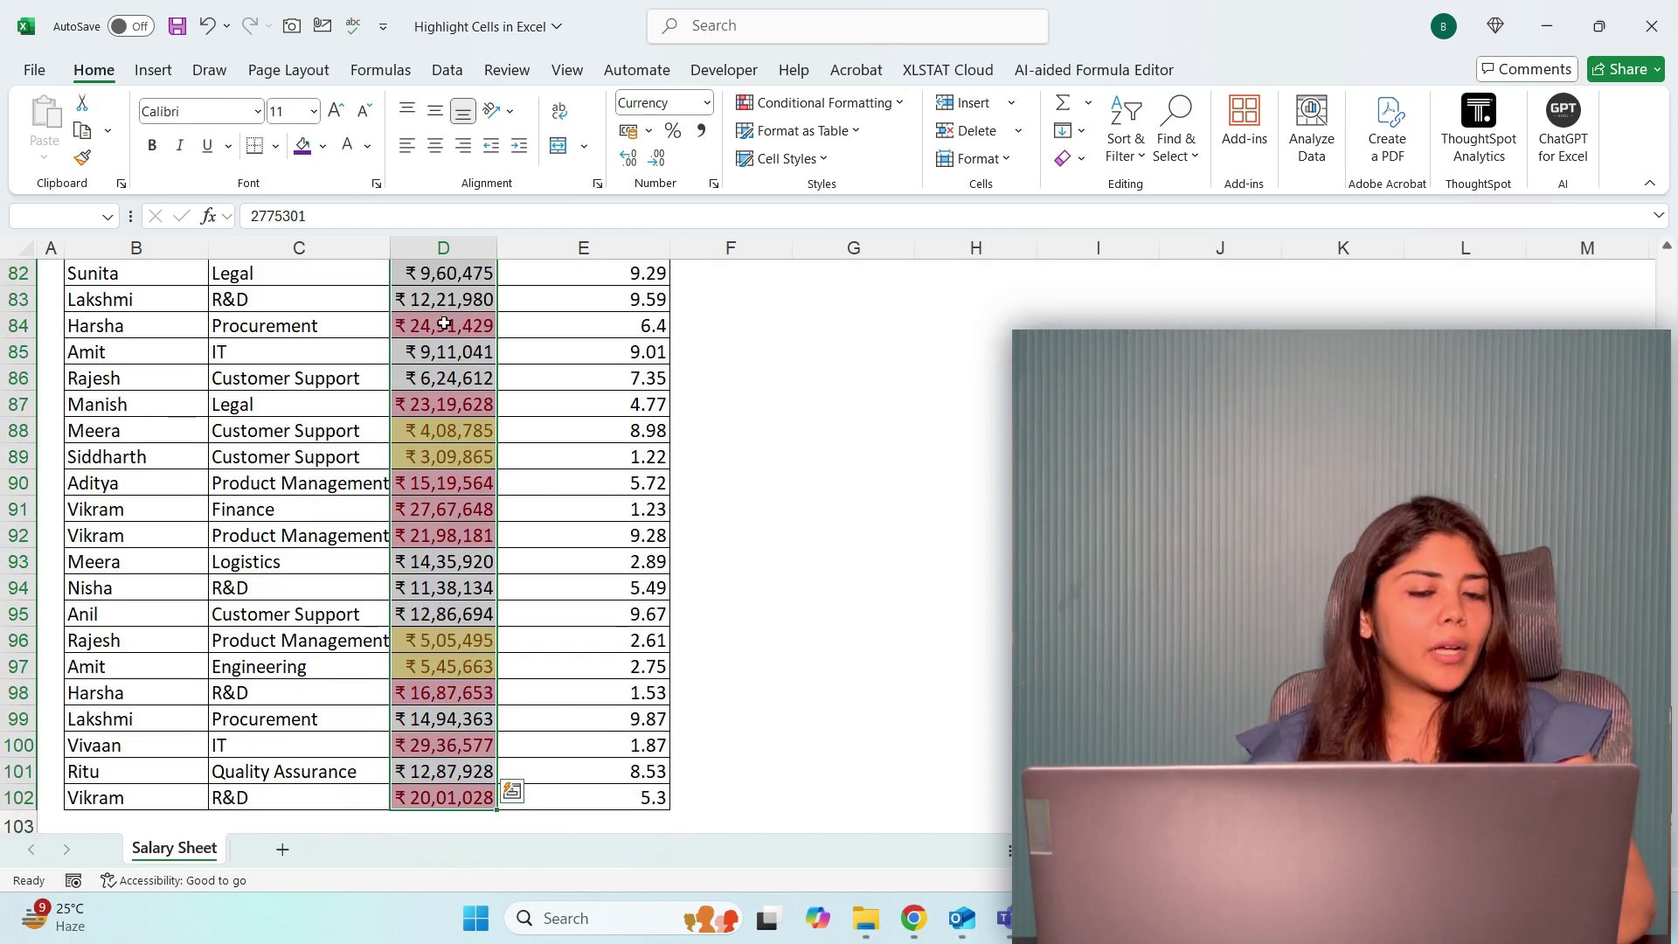
{"action": "scroll", "coordinate": [445, 324], "scroll_direction": "up", "scroll_amount": 20}
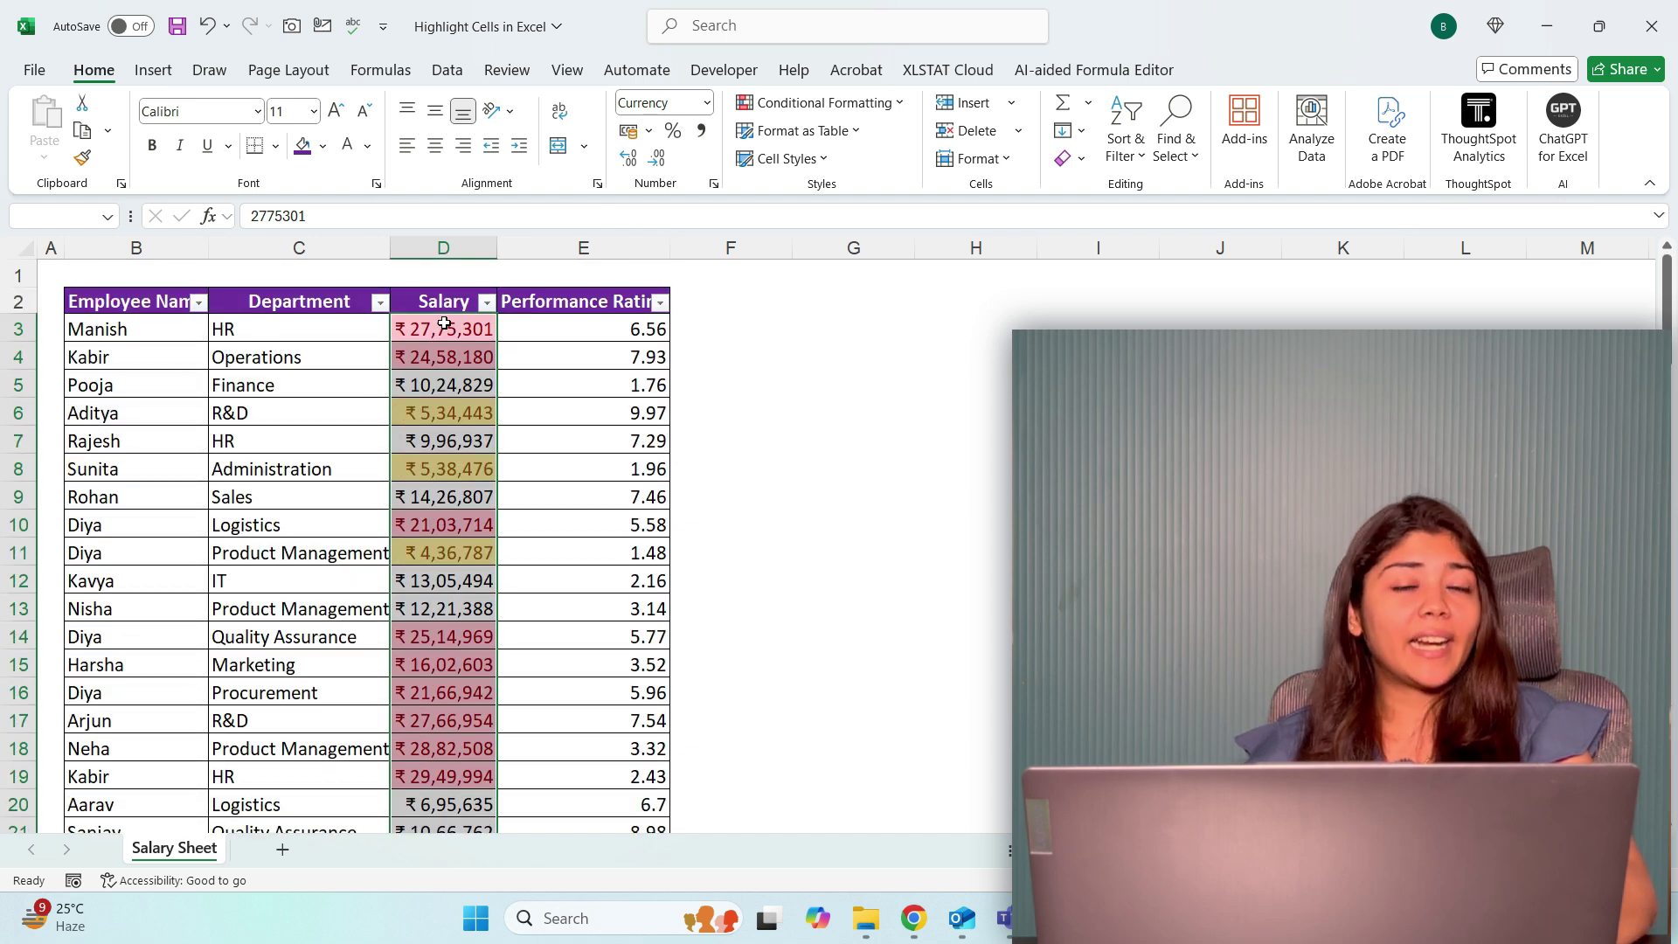
{"action": "left_click", "coordinate": [874, 104]}
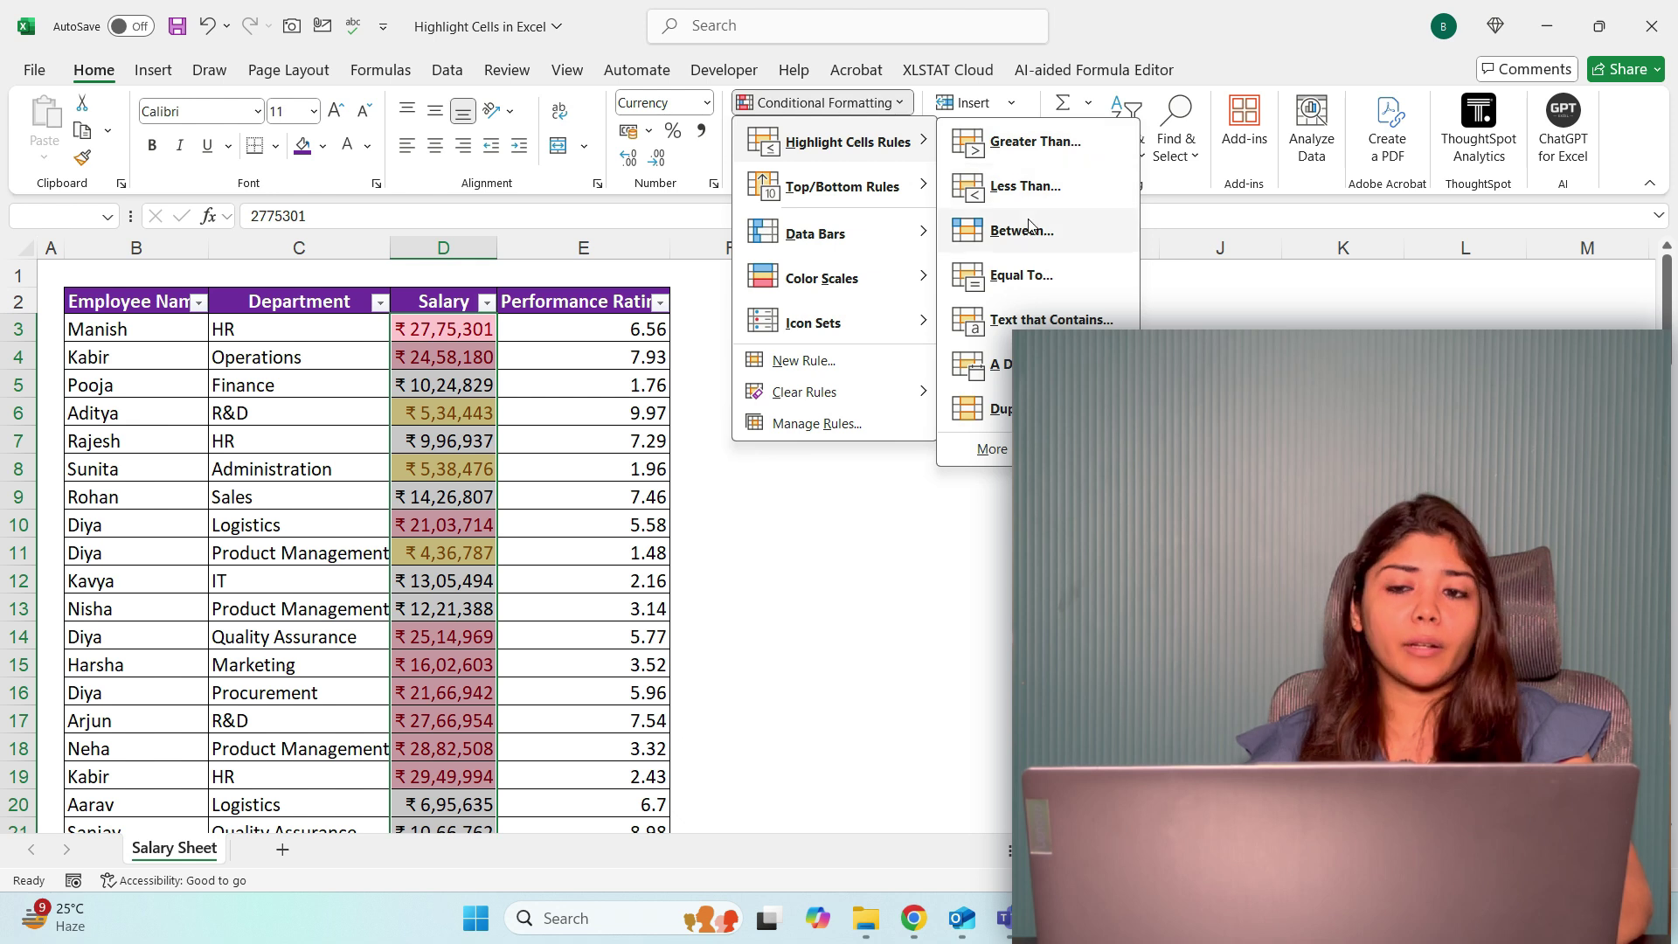
{"action": "left_click", "coordinate": [1027, 229]}
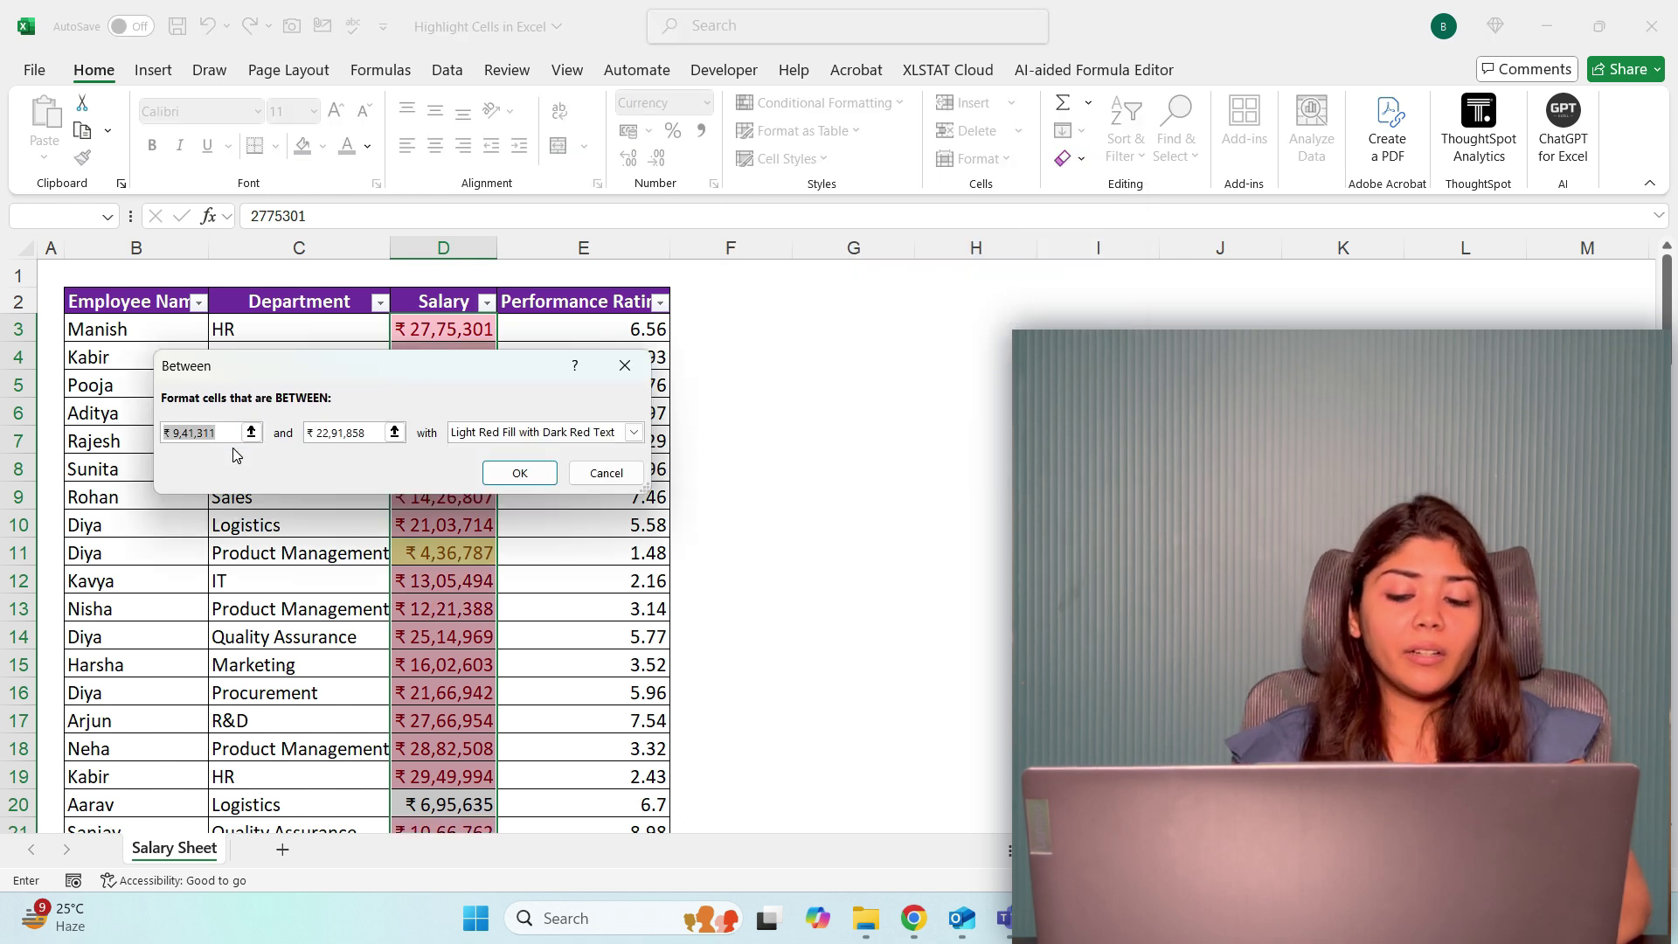
{"action": "type", "text": "600000"}
{"action": "key", "text": "Tab"}
{"action": "type", "text": "1500000"}
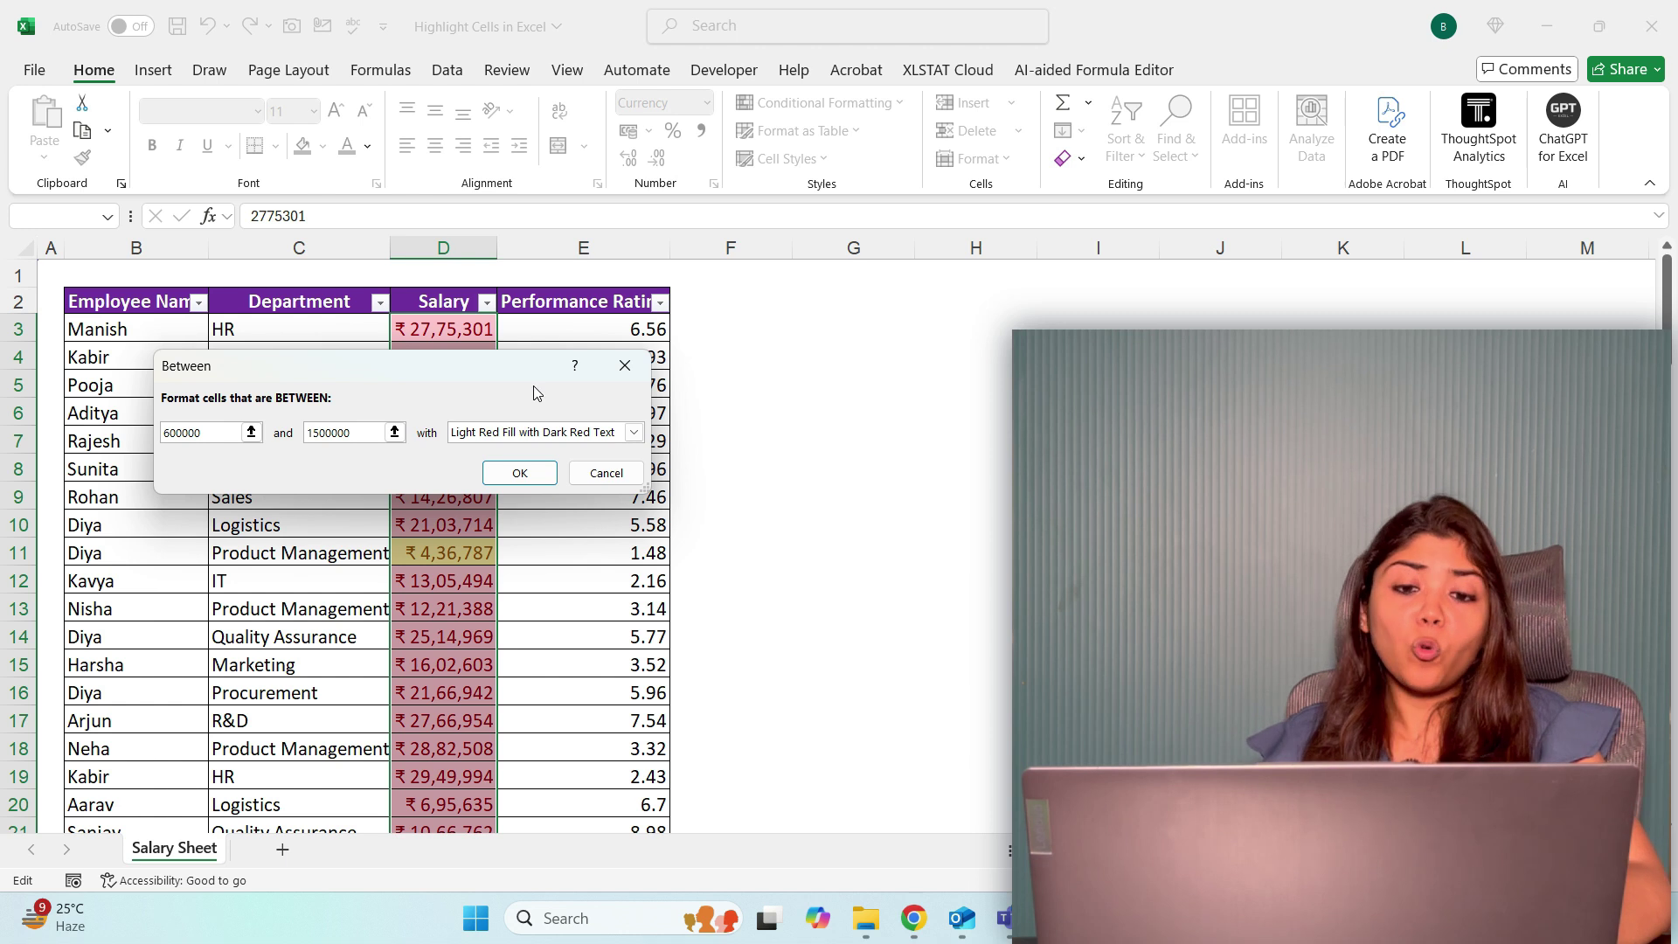
{"action": "left_click", "coordinate": [633, 432]}
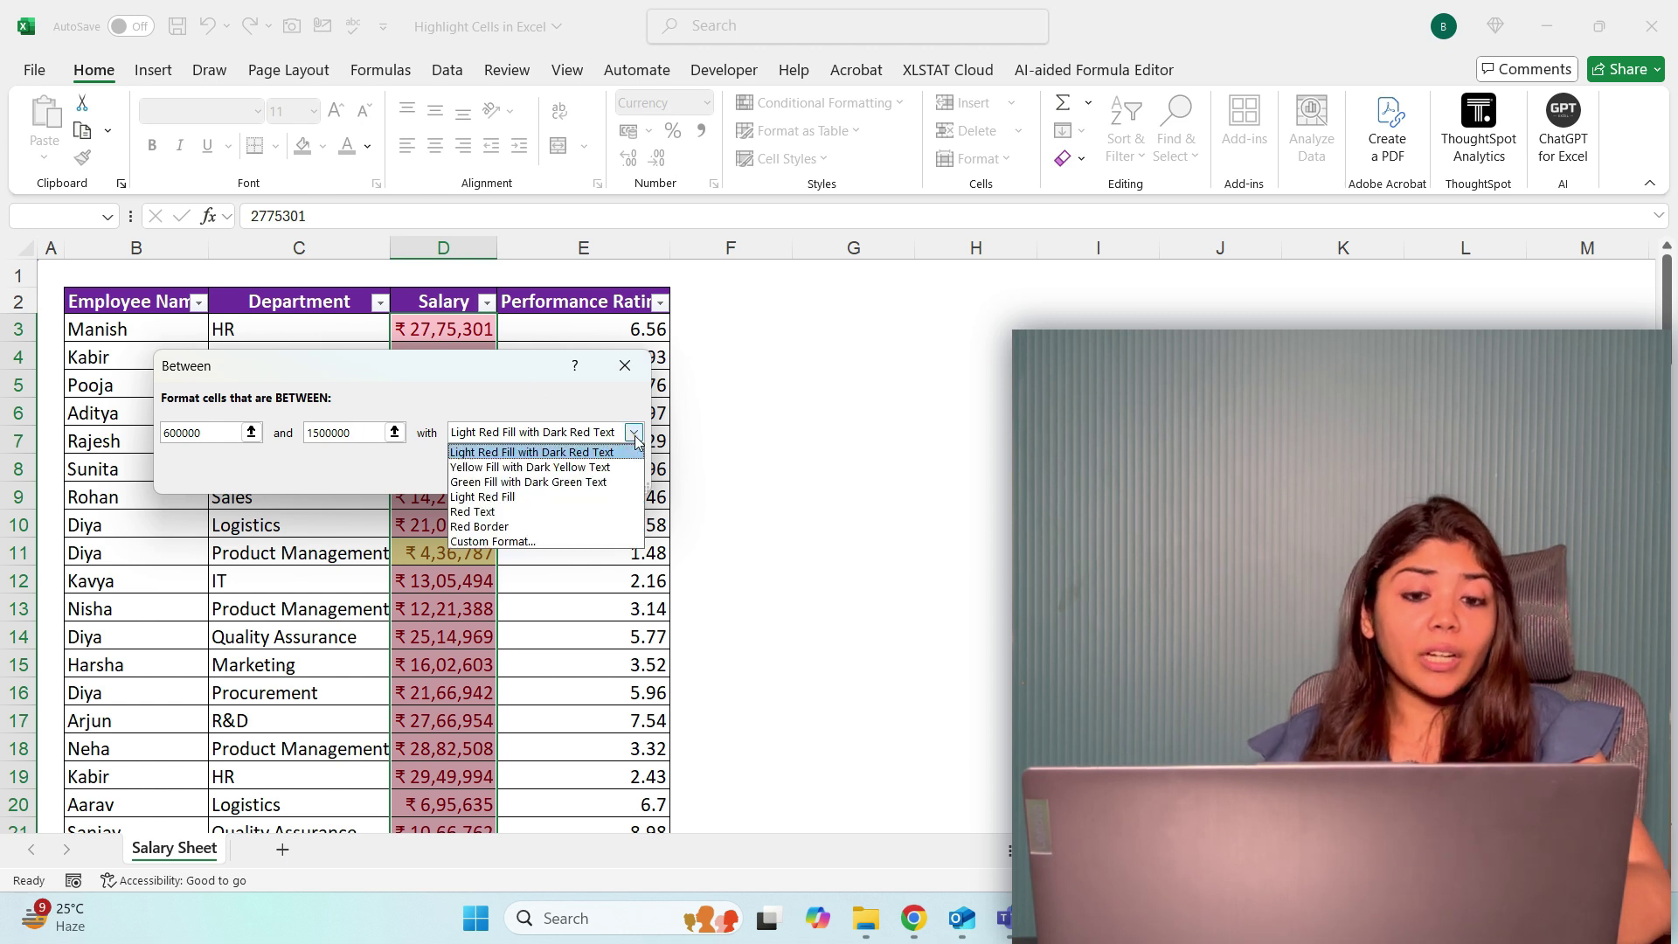
{"action": "key", "text": "Escape"}
{"action": "left_click", "coordinate": [519, 473]}
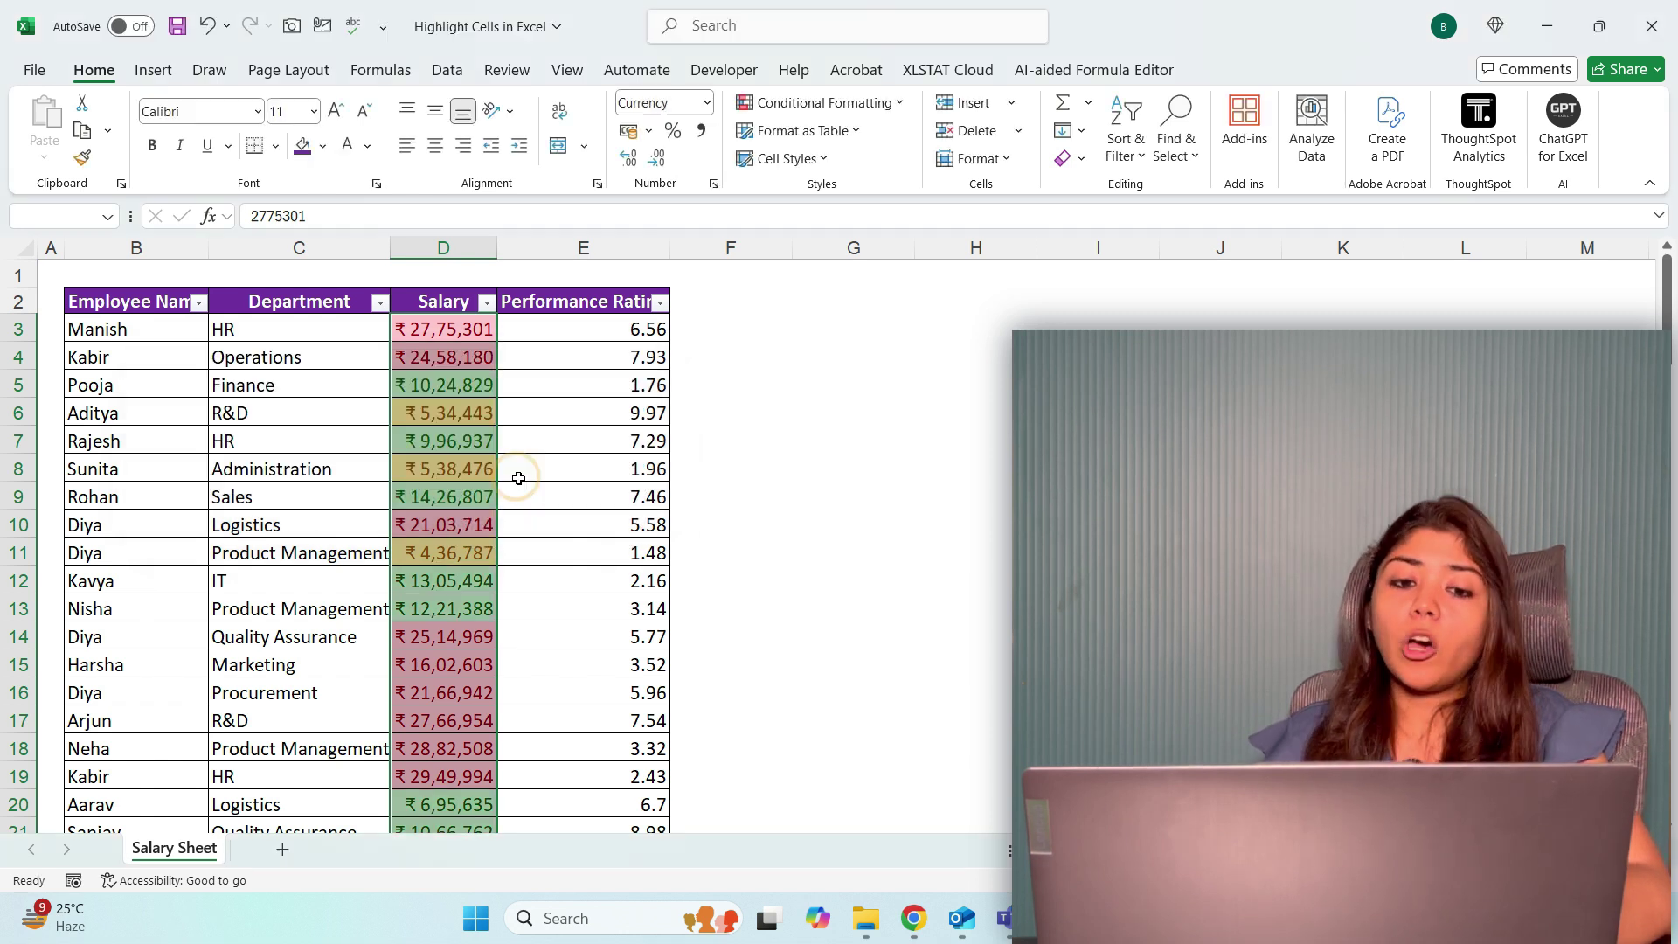
{"action": "left_click", "coordinate": [442, 431]}
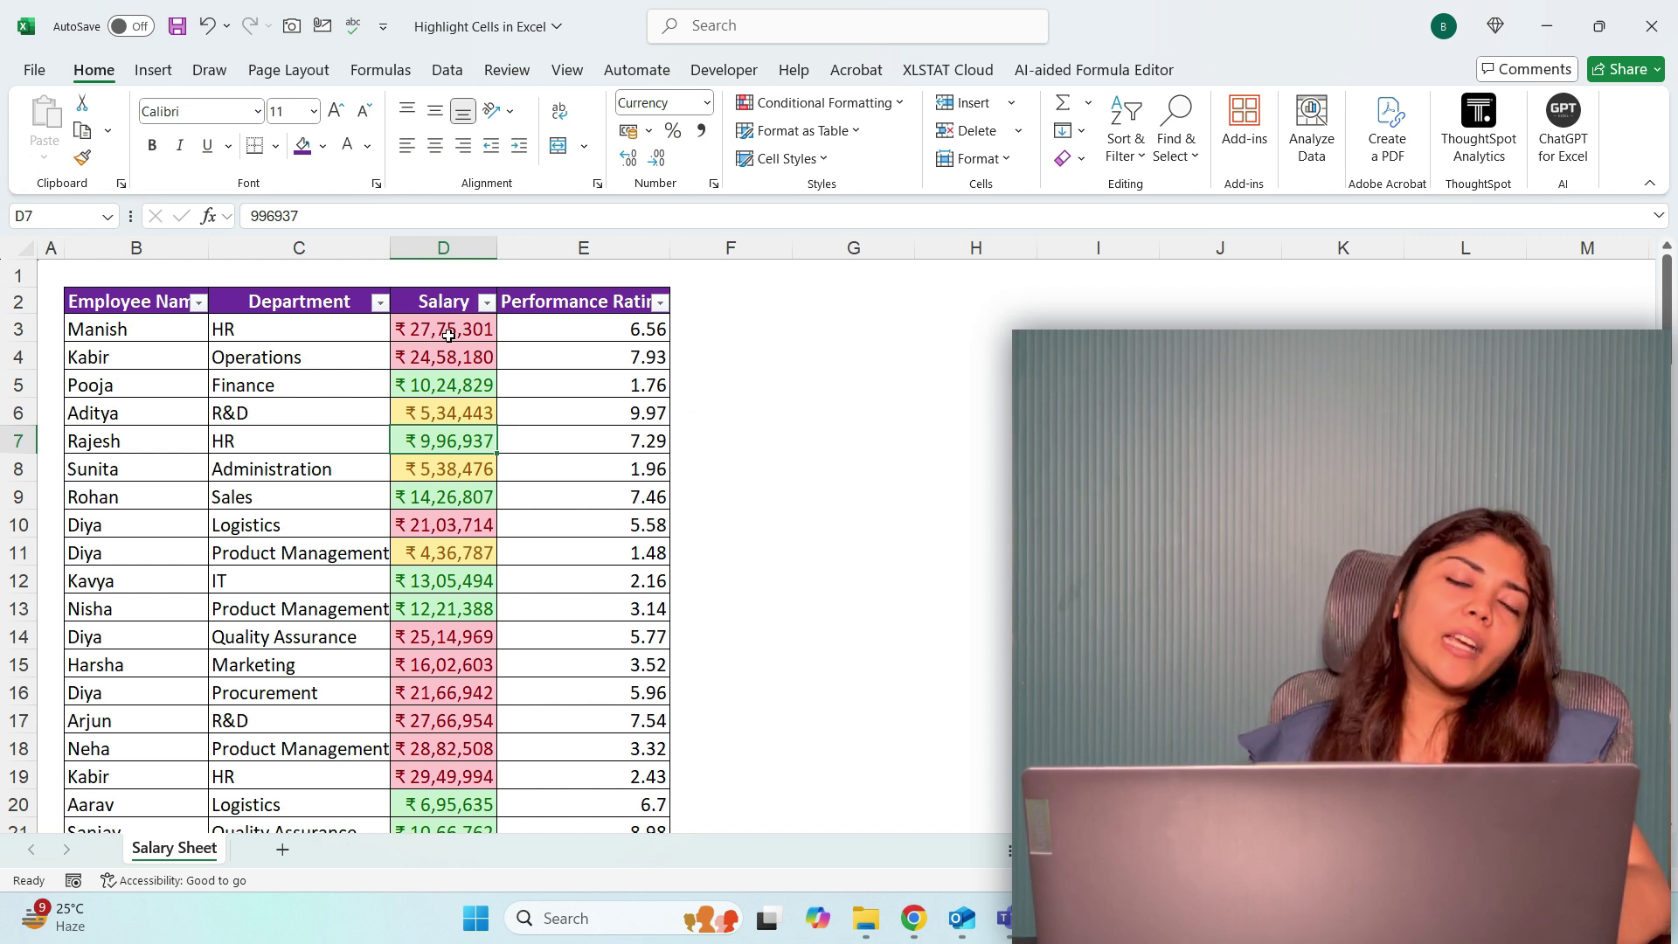
- Filter the Salary column by the light green cell color
{"action": "scroll", "coordinate": [448, 335], "scroll_direction": "down", "scroll_amount": 3}
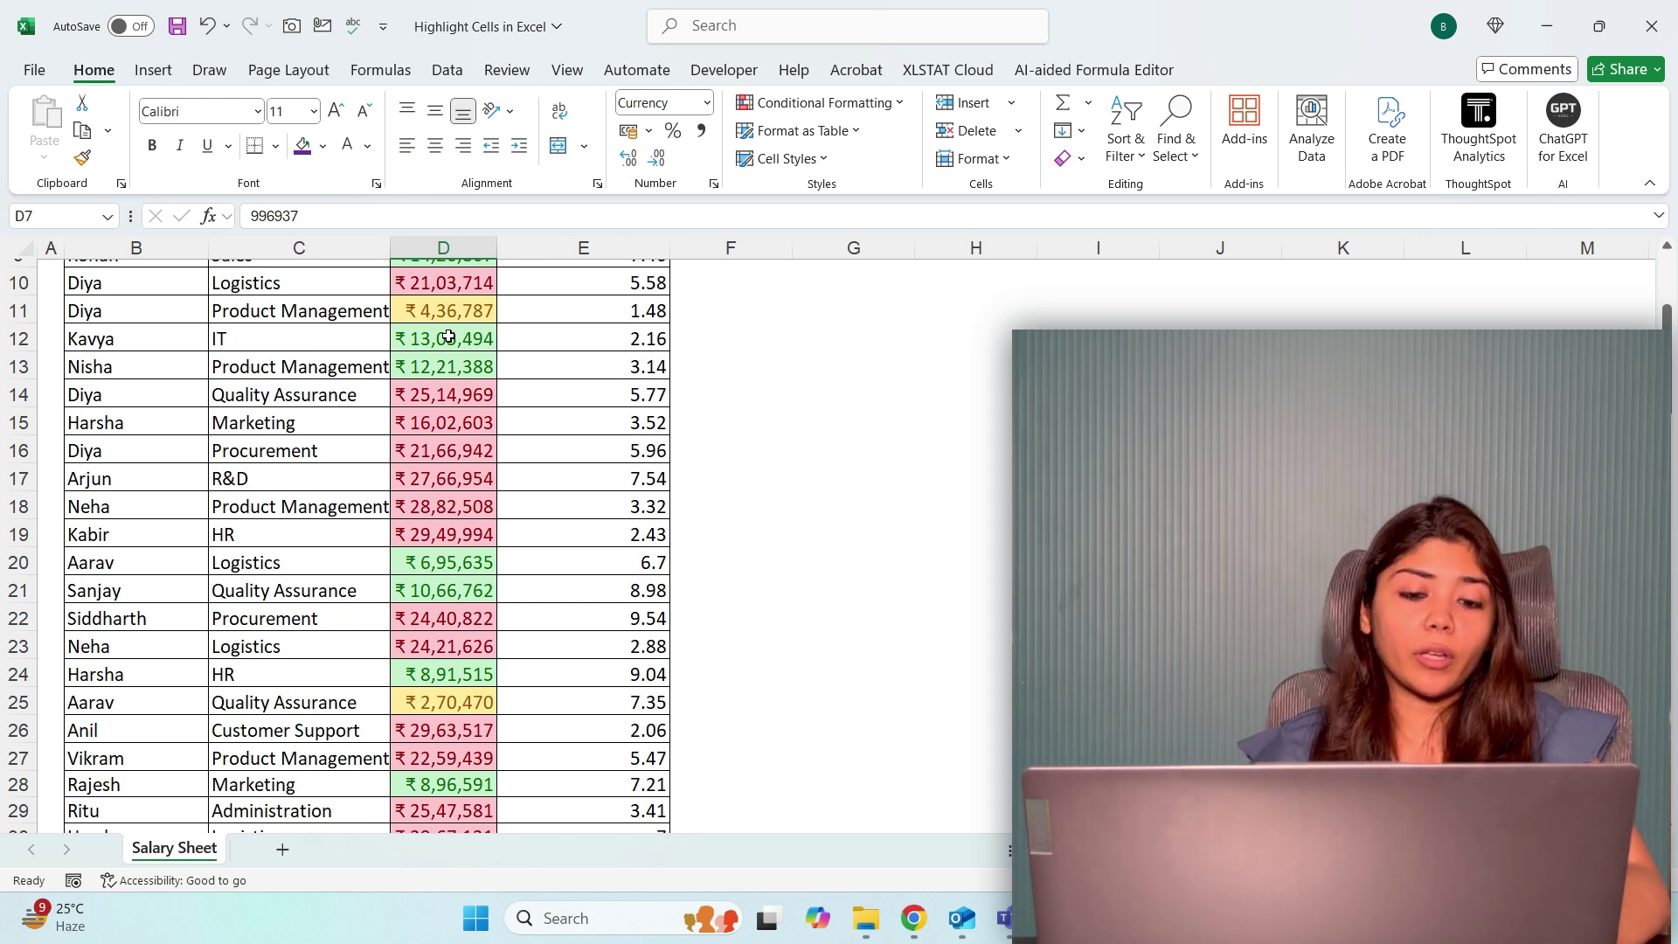
{"action": "scroll", "coordinate": [449, 338], "scroll_direction": "up", "scroll_amount": 3}
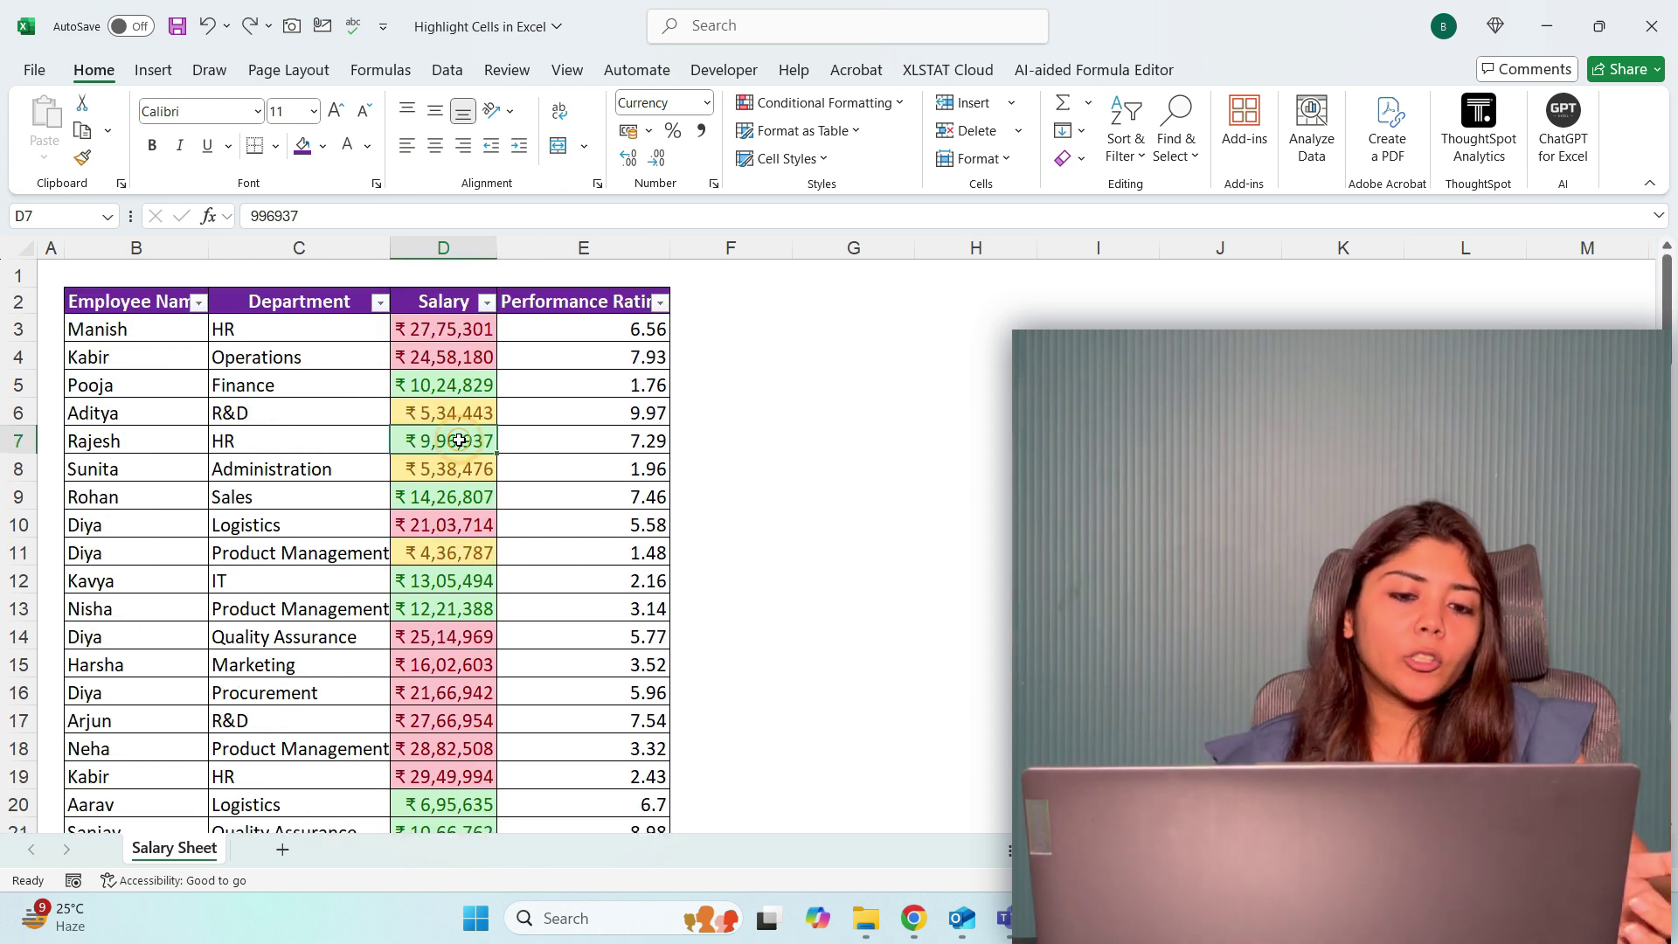
{"action": "scroll", "coordinate": [458, 440], "scroll_direction": "down", "scroll_amount": 5}
{"action": "scroll", "coordinate": [459, 440], "scroll_direction": "up", "scroll_amount": 5}
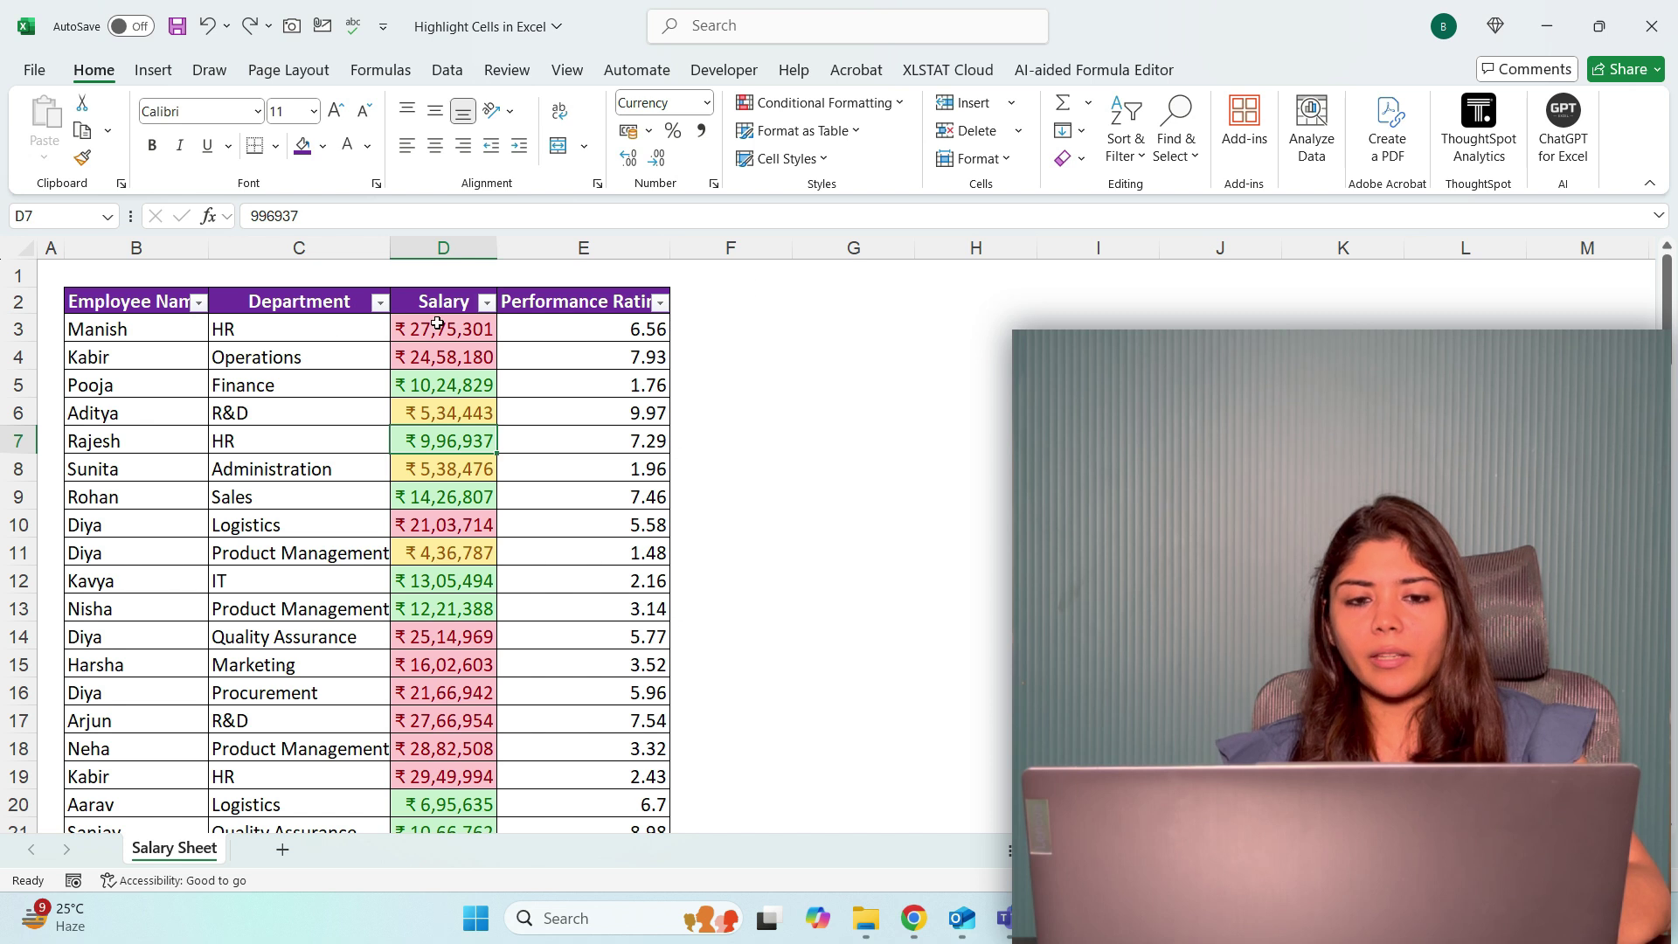
{"action": "left_click", "coordinate": [488, 304]}
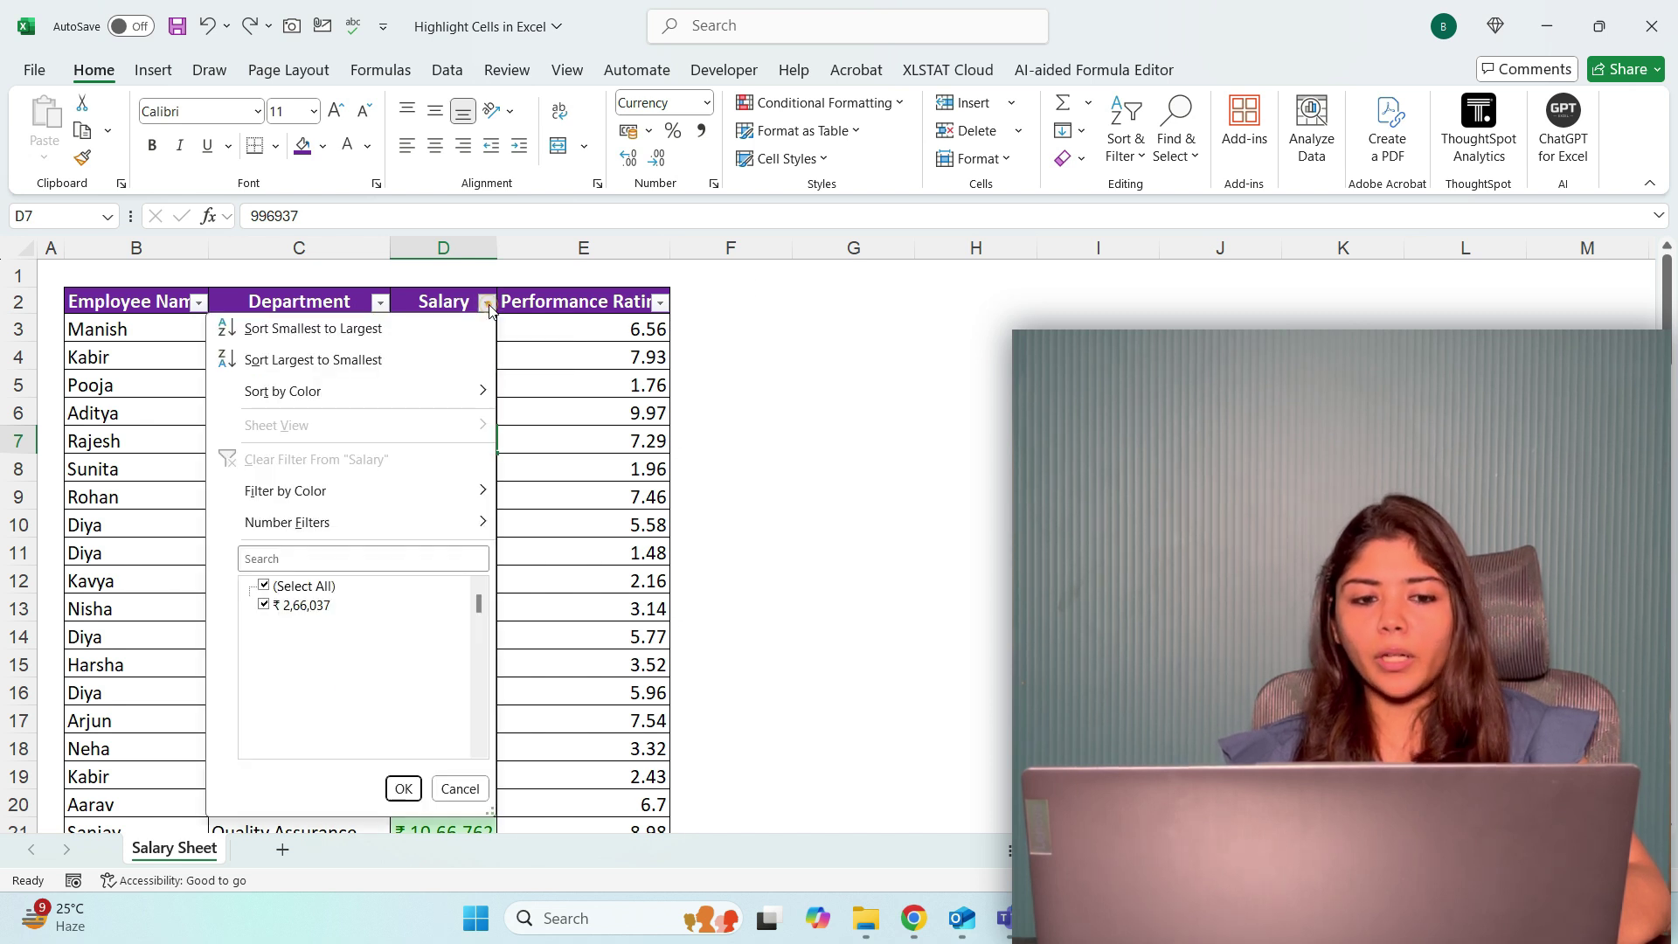
{"action": "mouse_move", "coordinate": [419, 491]}
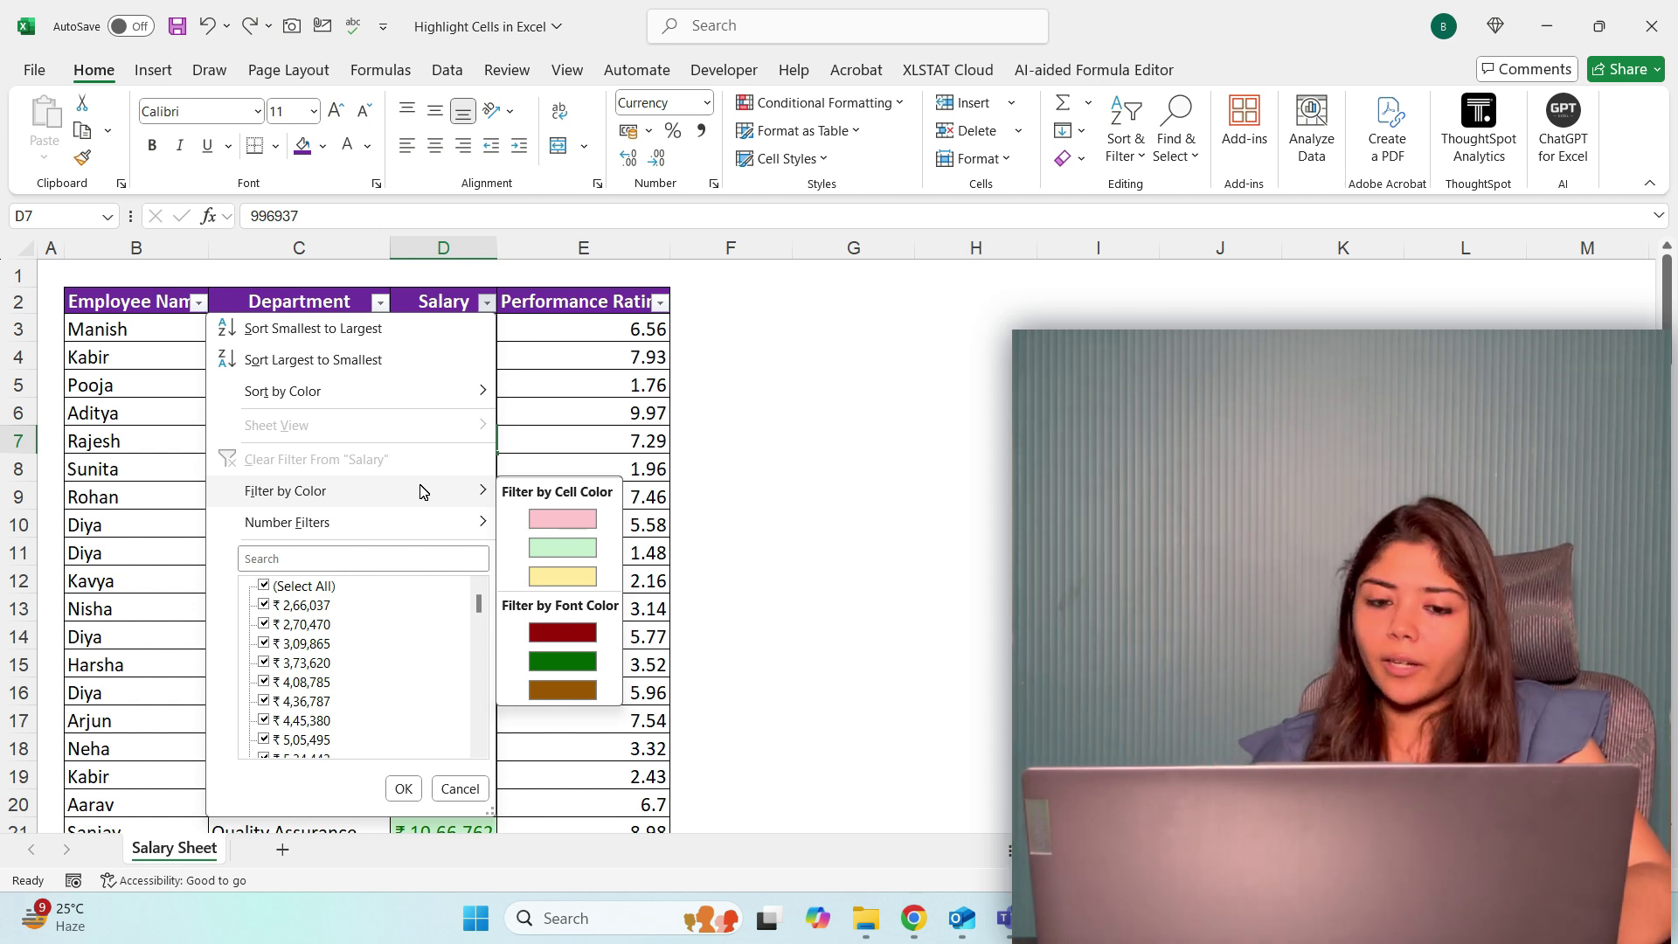
{"action": "left_click", "coordinate": [536, 559]}
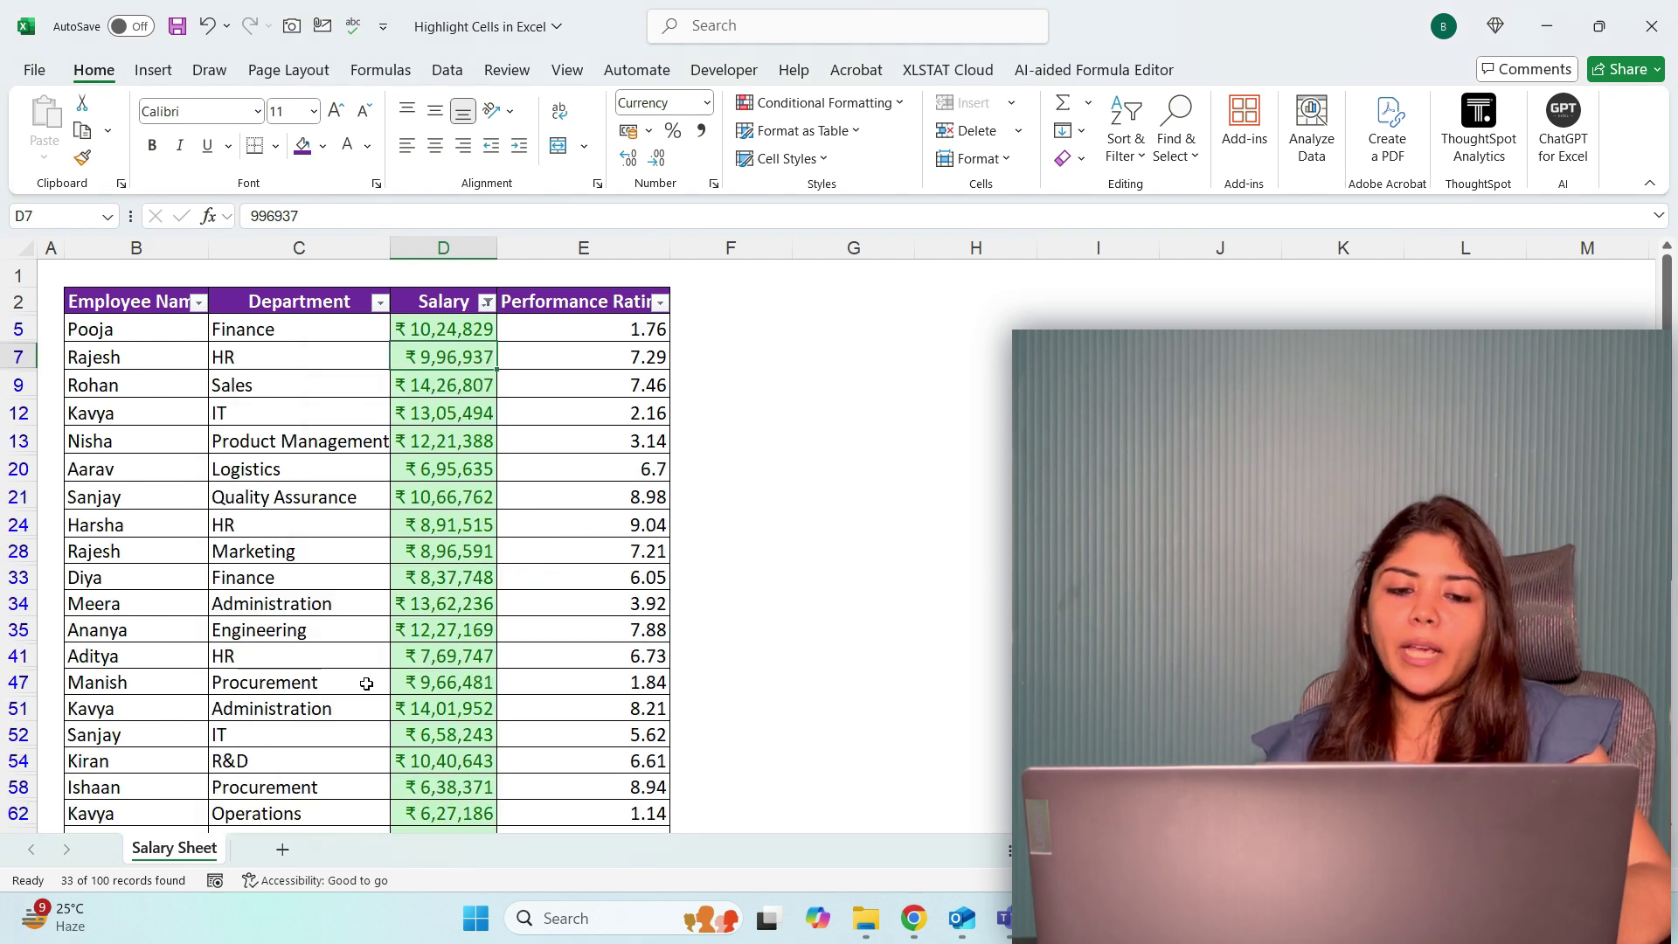
- Look through the filtered salaries and clear the color filter from the Salary column
{"action": "scroll", "coordinate": [364, 685], "scroll_direction": "down", "scroll_amount": 4}
{"action": "scroll", "coordinate": [366, 684], "scroll_direction": "up", "scroll_amount": 4}
{"action": "scroll", "coordinate": [366, 683], "scroll_direction": "down", "scroll_amount": 2}
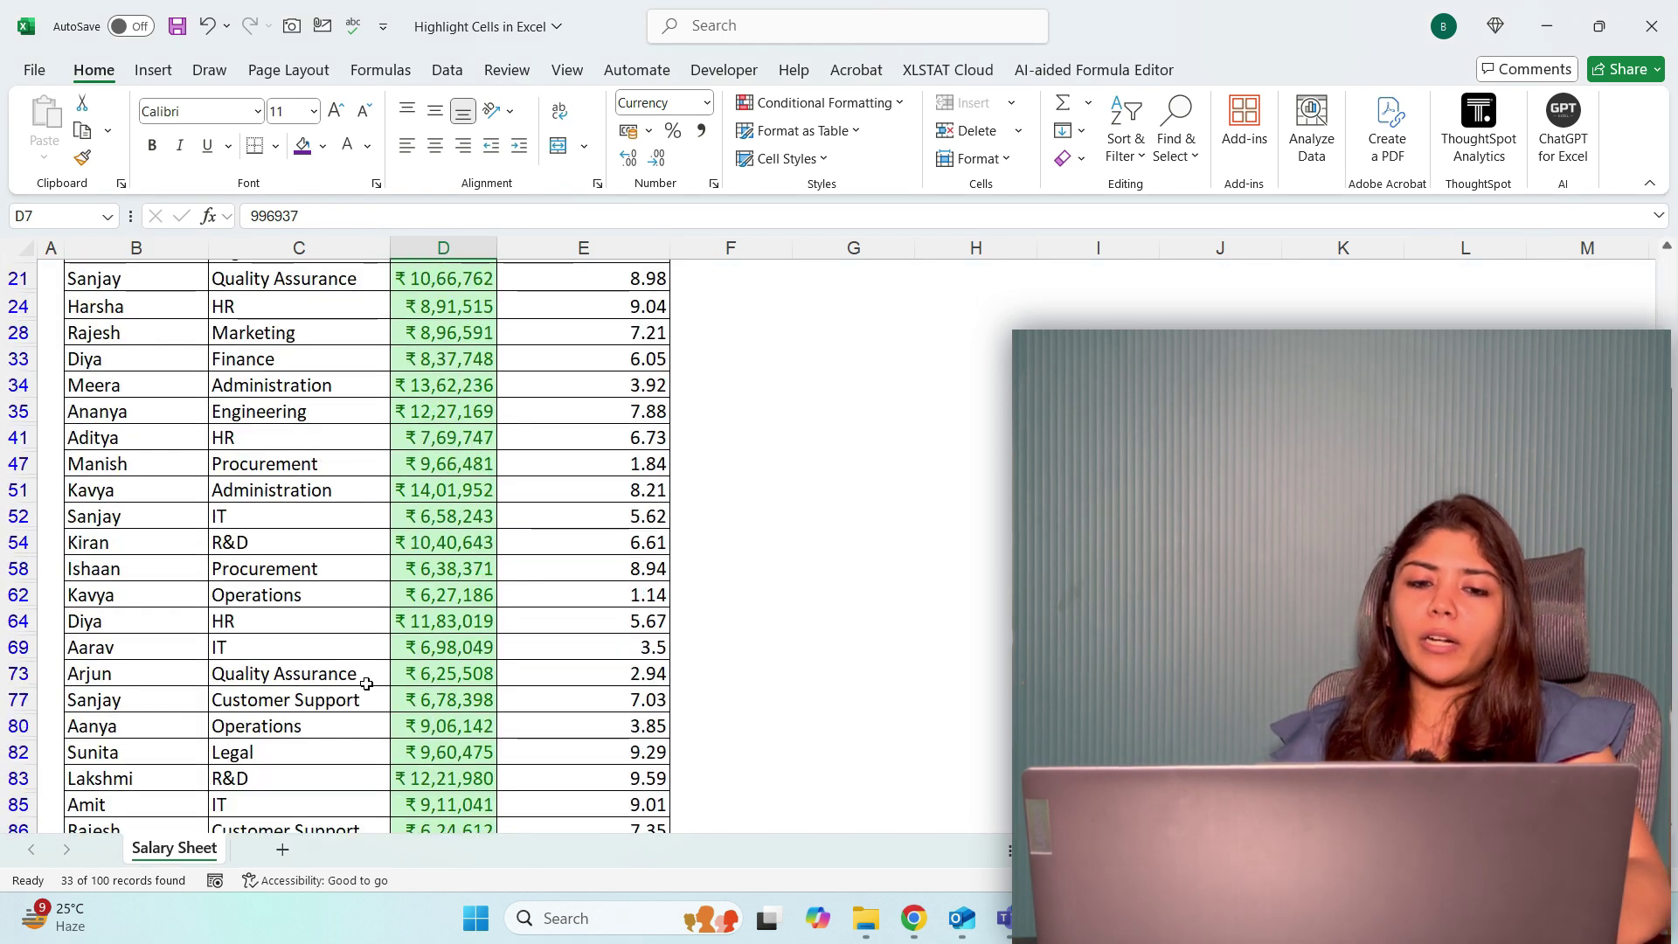
{"action": "scroll", "coordinate": [421, 332], "scroll_direction": "up", "scroll_amount": 2}
{"action": "left_click", "coordinate": [420, 332]}
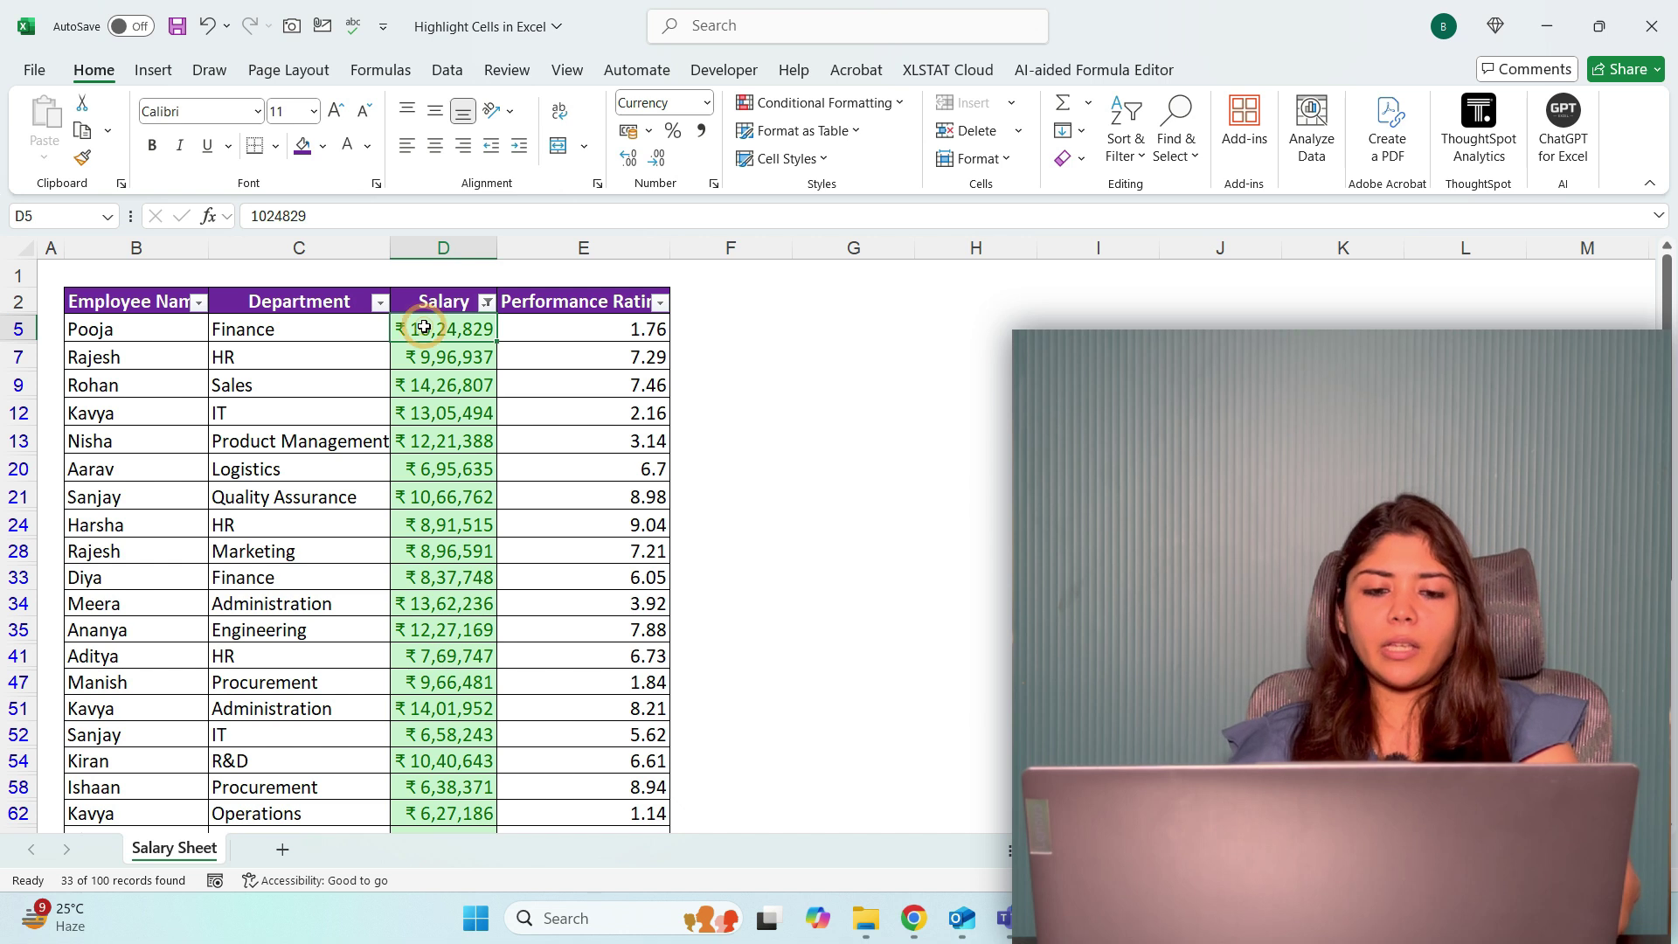
{"action": "key", "text": "ctrl+shift+Down"}
{"action": "key", "text": "ctrl+Up"}
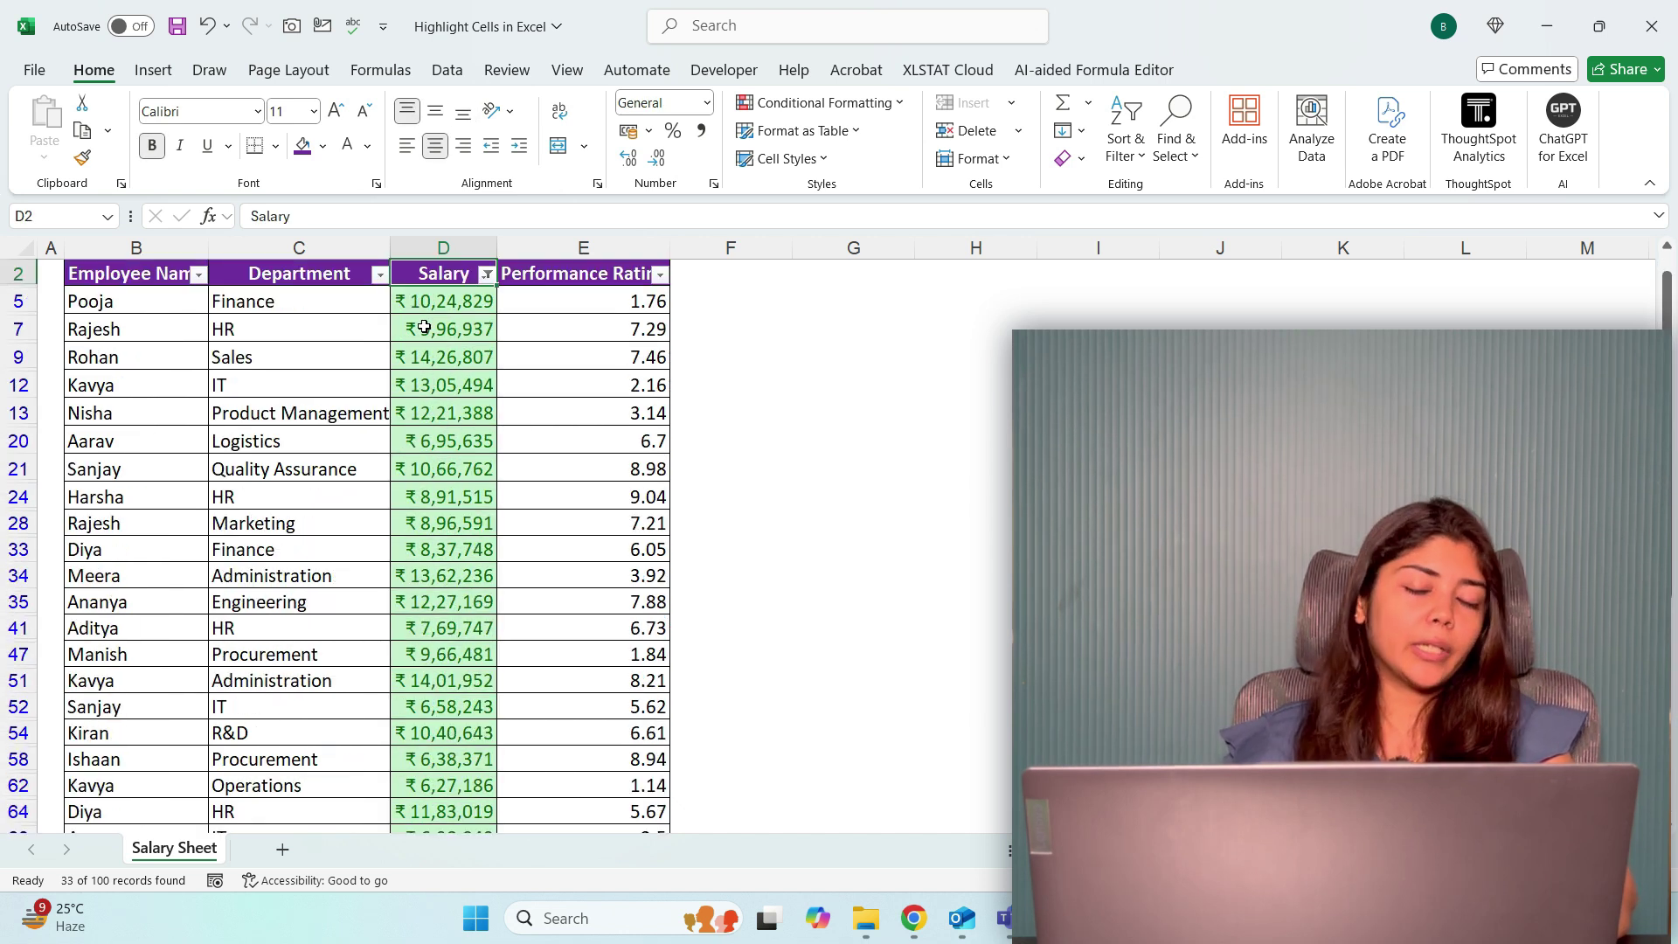
{"action": "left_click", "coordinate": [487, 275]}
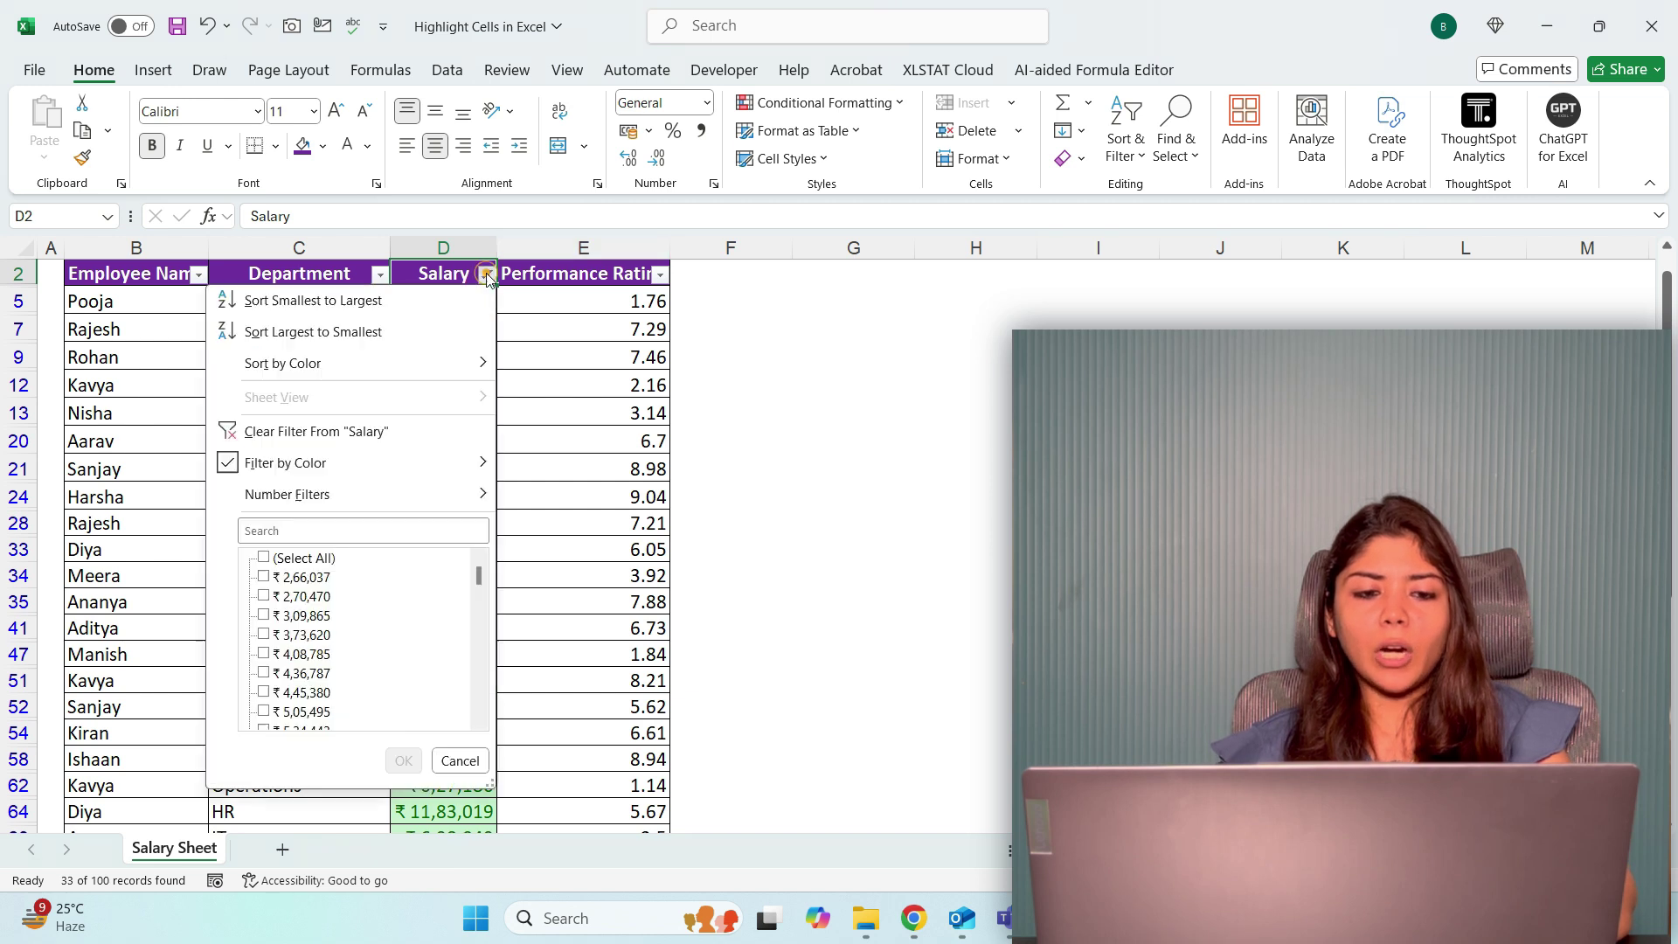
{"action": "left_click", "coordinate": [229, 432]}
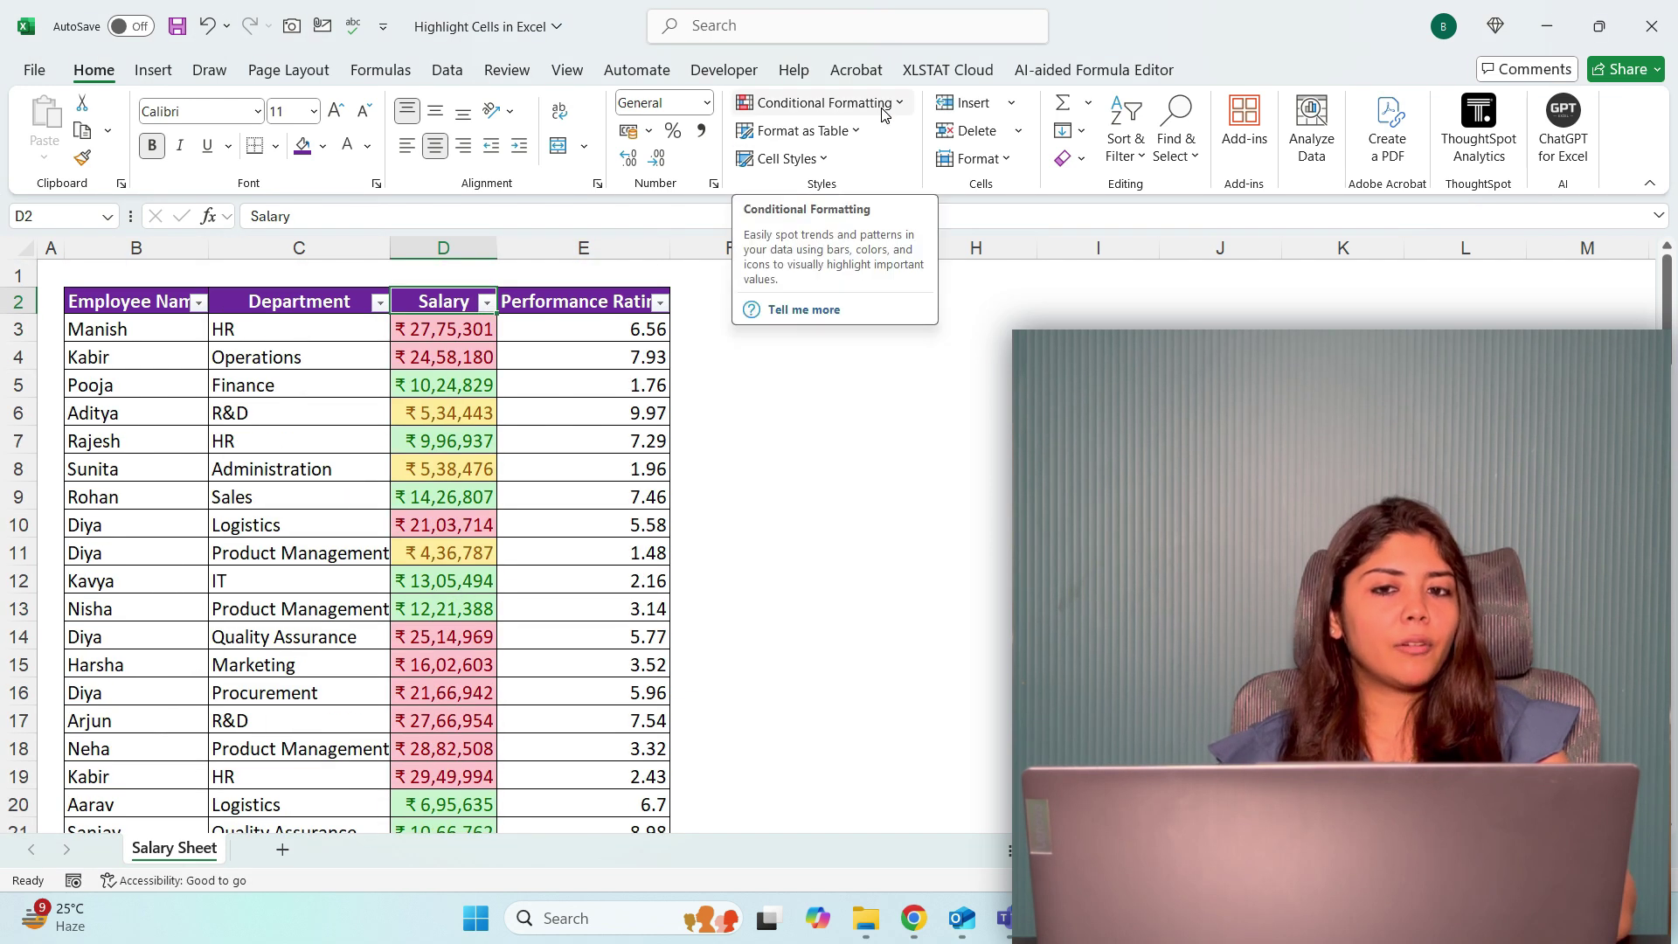
{"action": "left_click", "coordinate": [882, 115]}
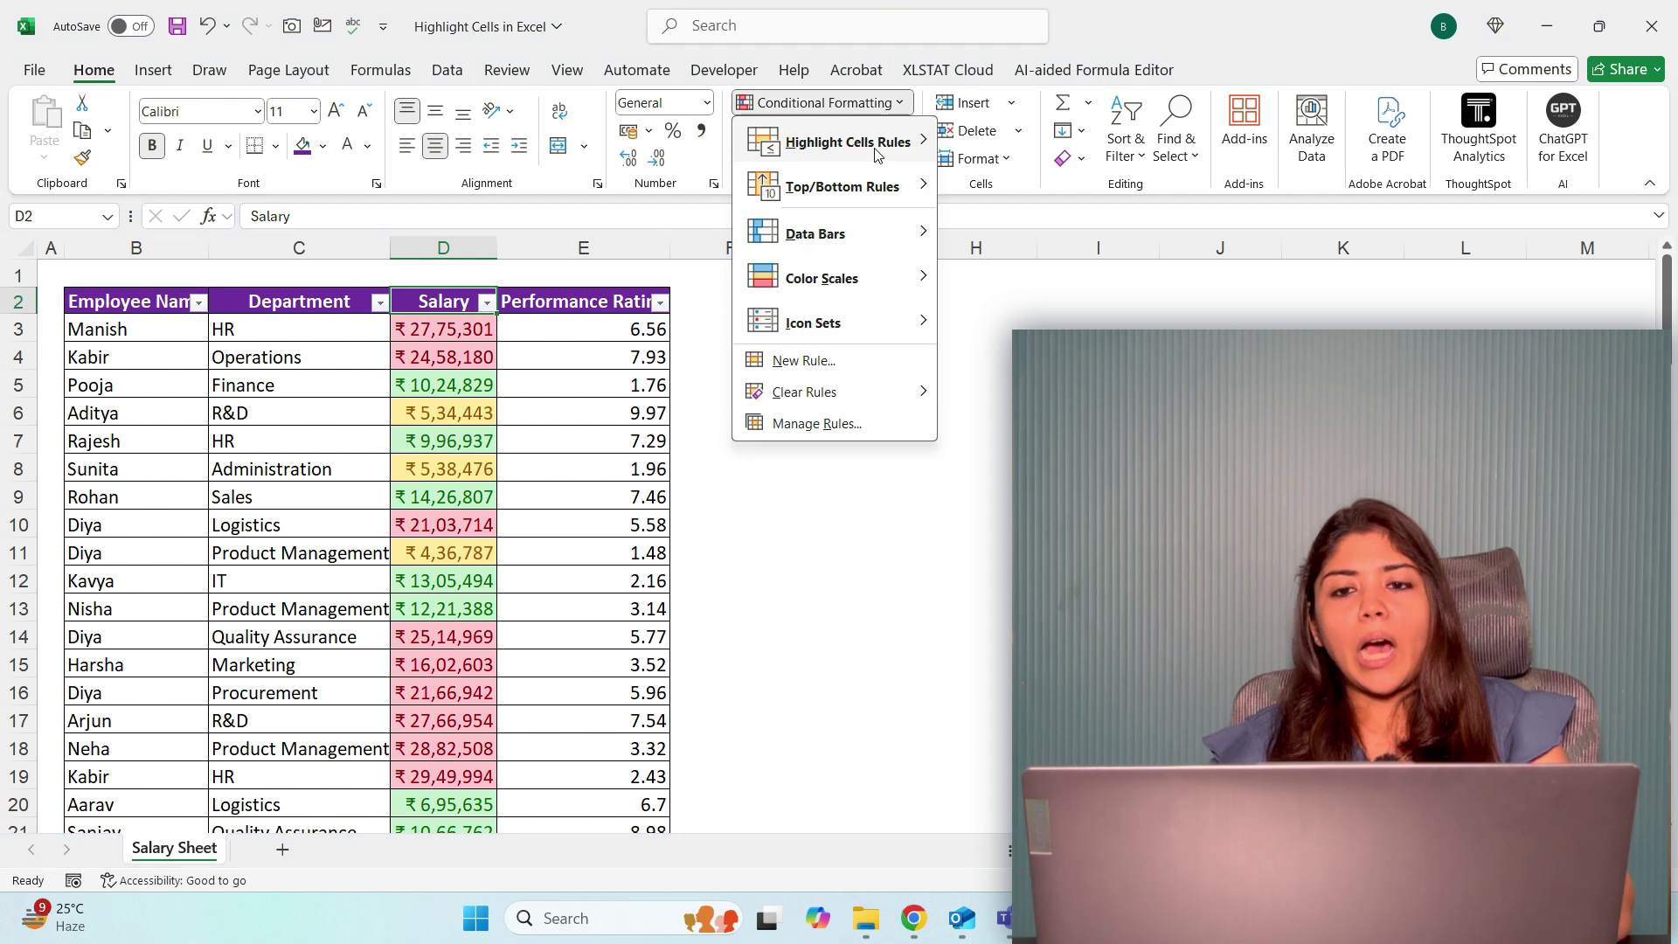
{"action": "mouse_move", "coordinate": [878, 153]}
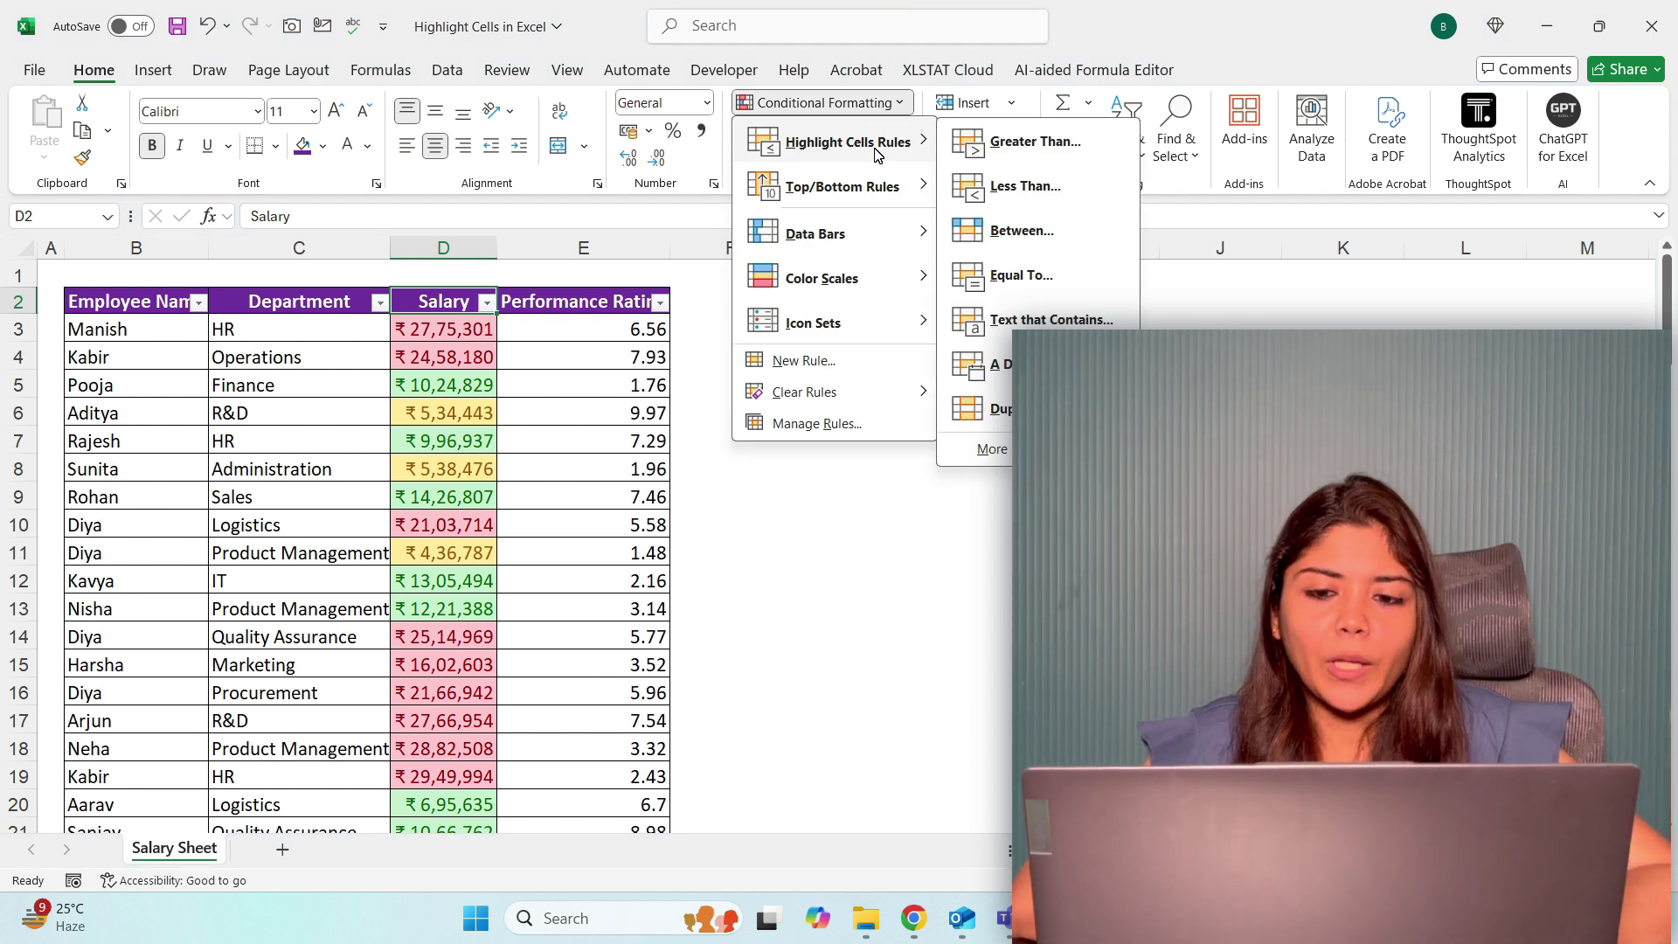
{"action": "left_click", "coordinate": [1063, 278]}
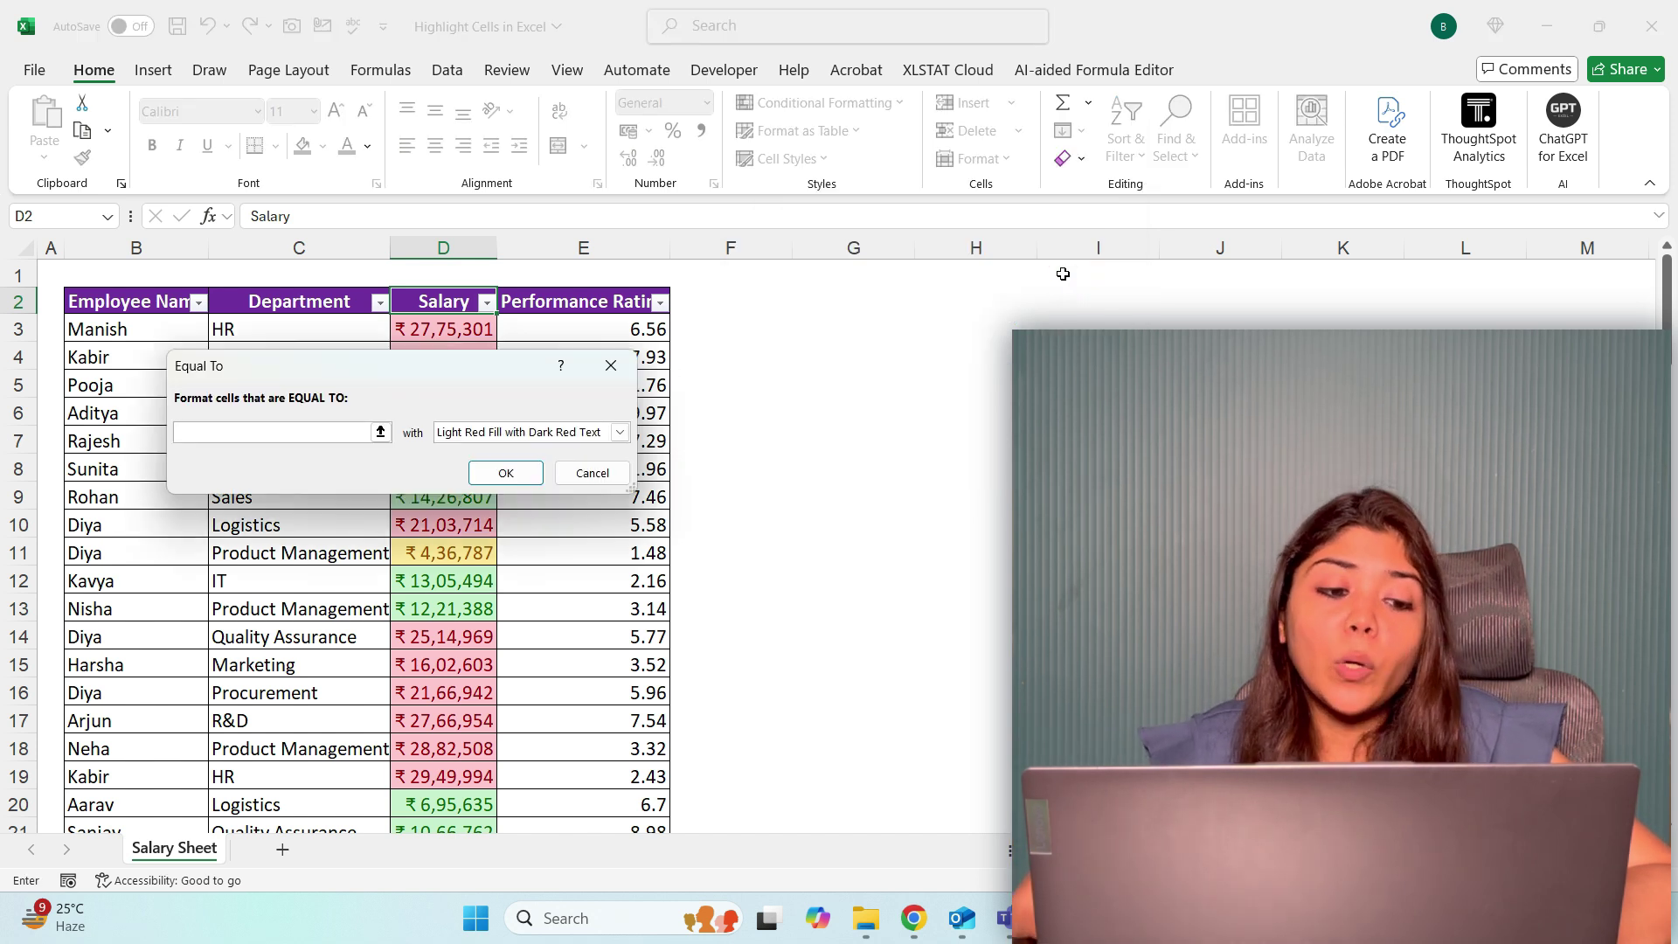
{"action": "left_click", "coordinate": [315, 428]}
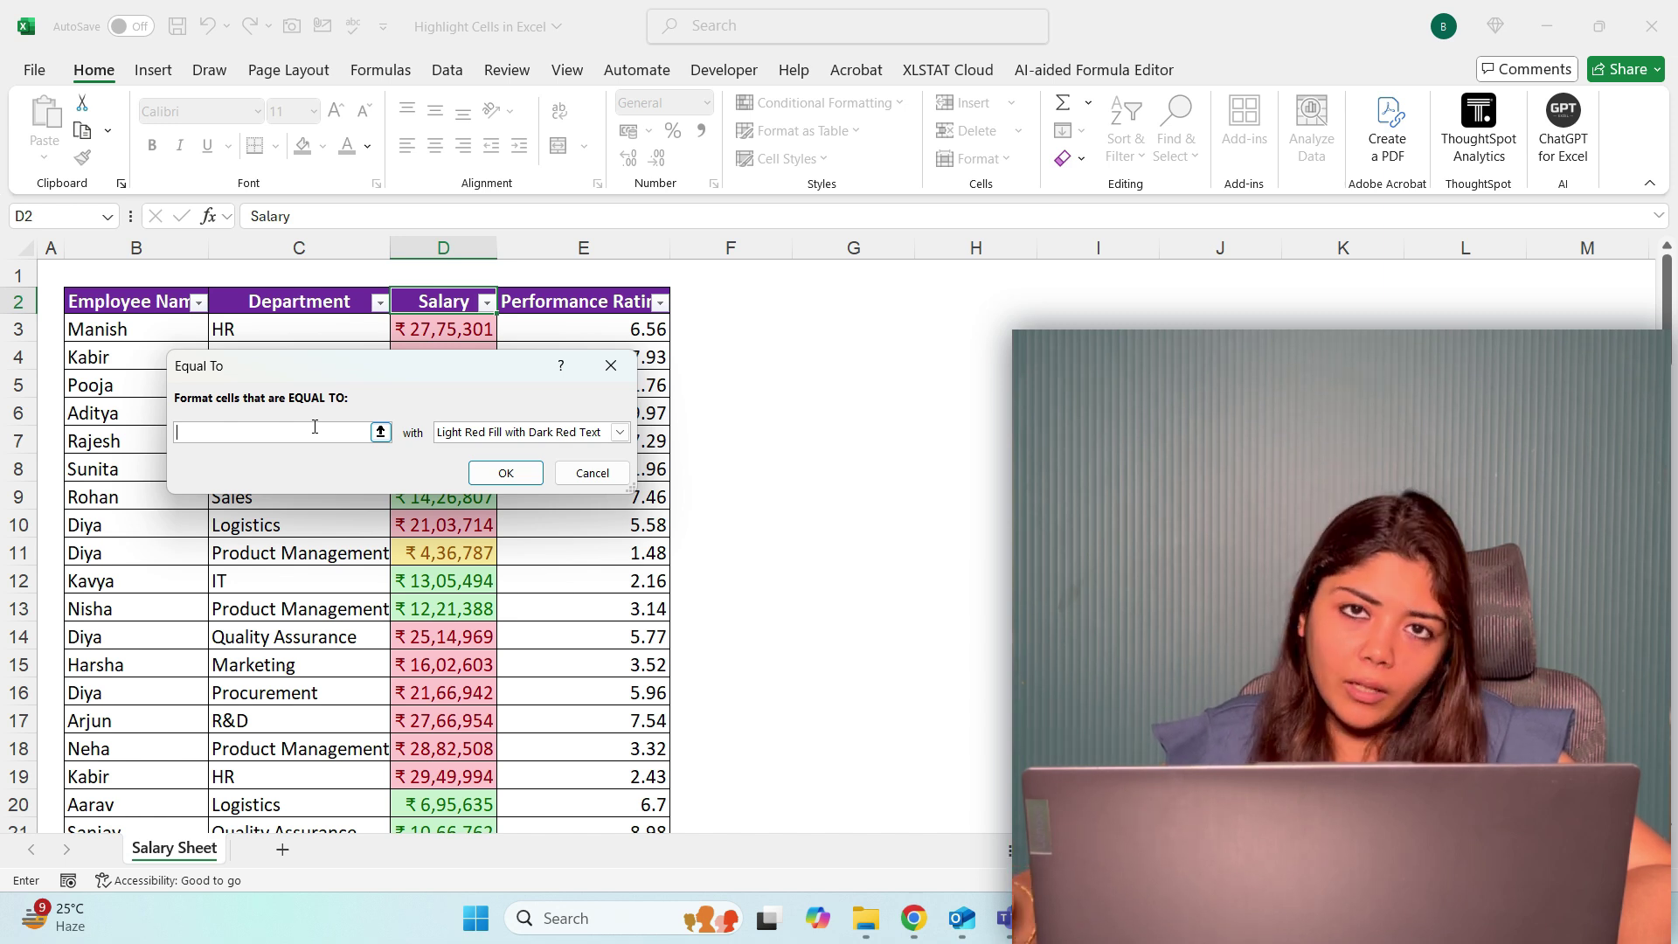
{"action": "left_click", "coordinate": [611, 366]}
{"action": "left_click", "coordinate": [817, 103]}
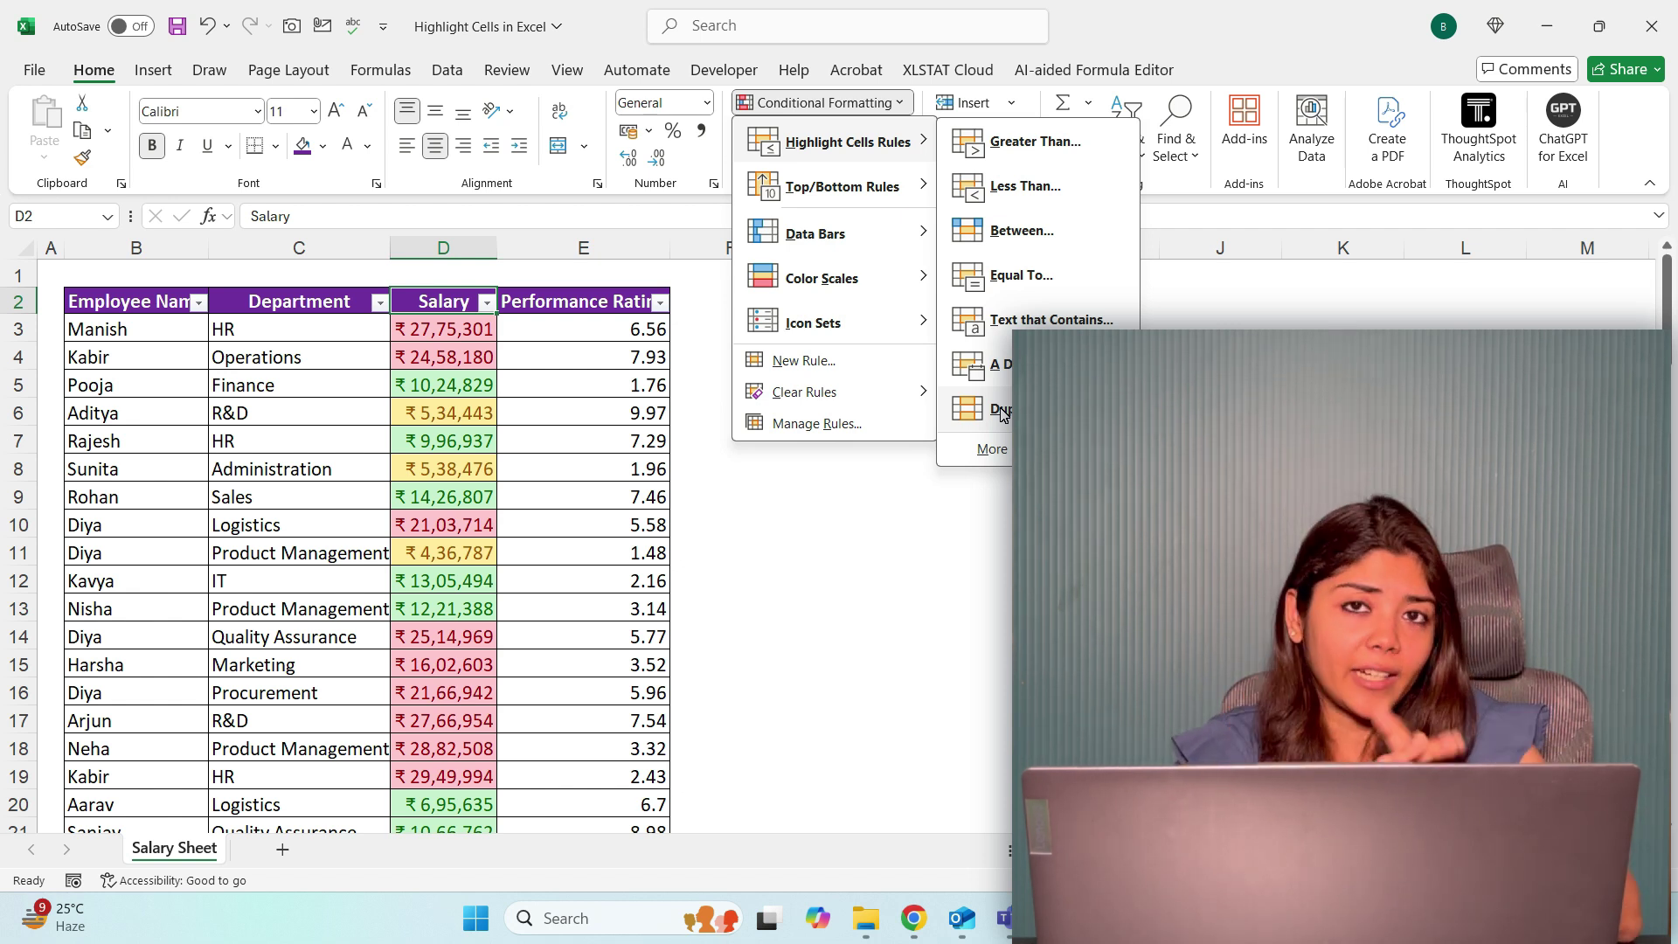
{"action": "left_click", "coordinate": [146, 421]}
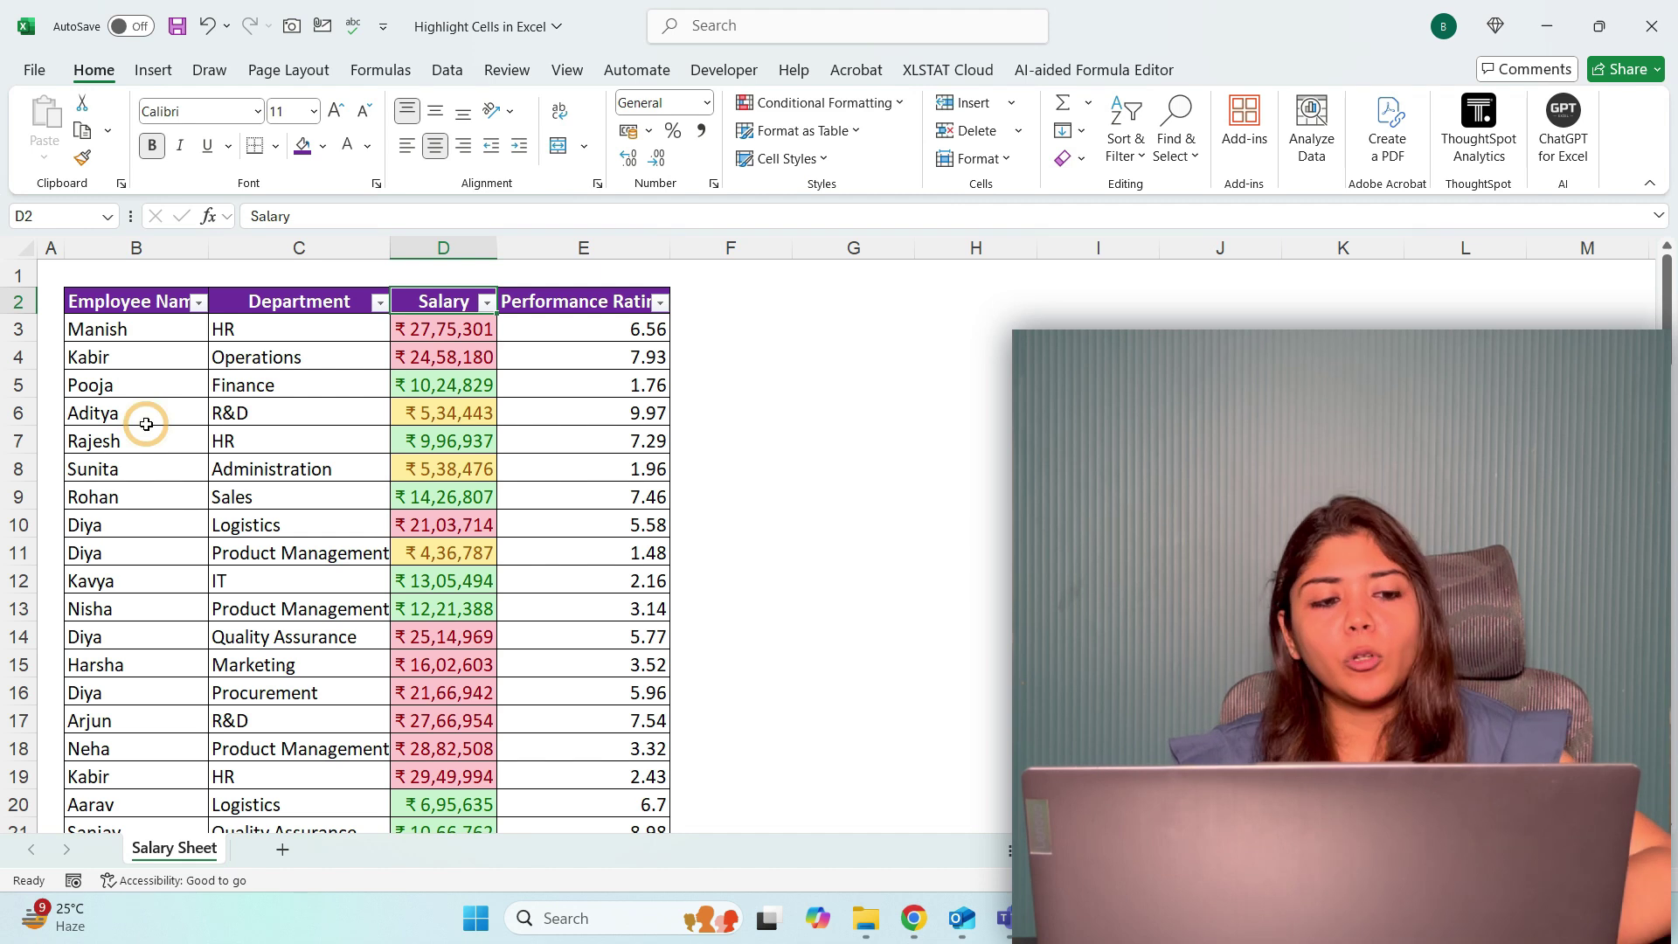
- Highlight duplicate values in the Employee Name column from B3 down with Red Text
{"action": "left_click", "coordinate": [114, 330]}
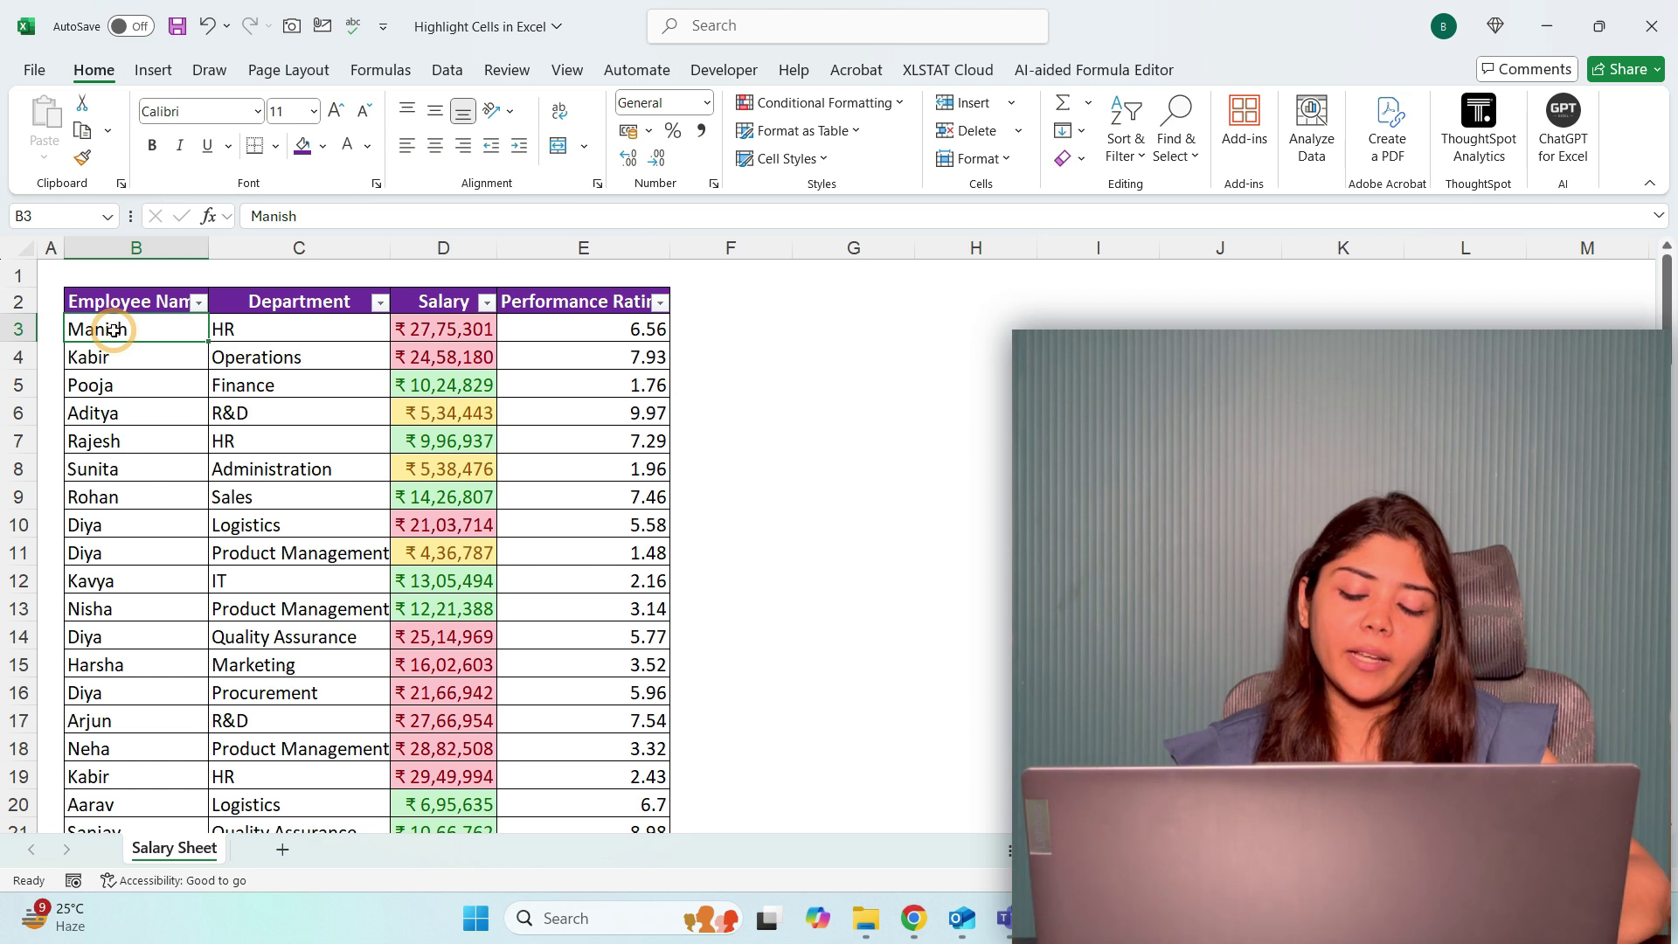
{"action": "key", "text": "ctrl+shift+Down"}
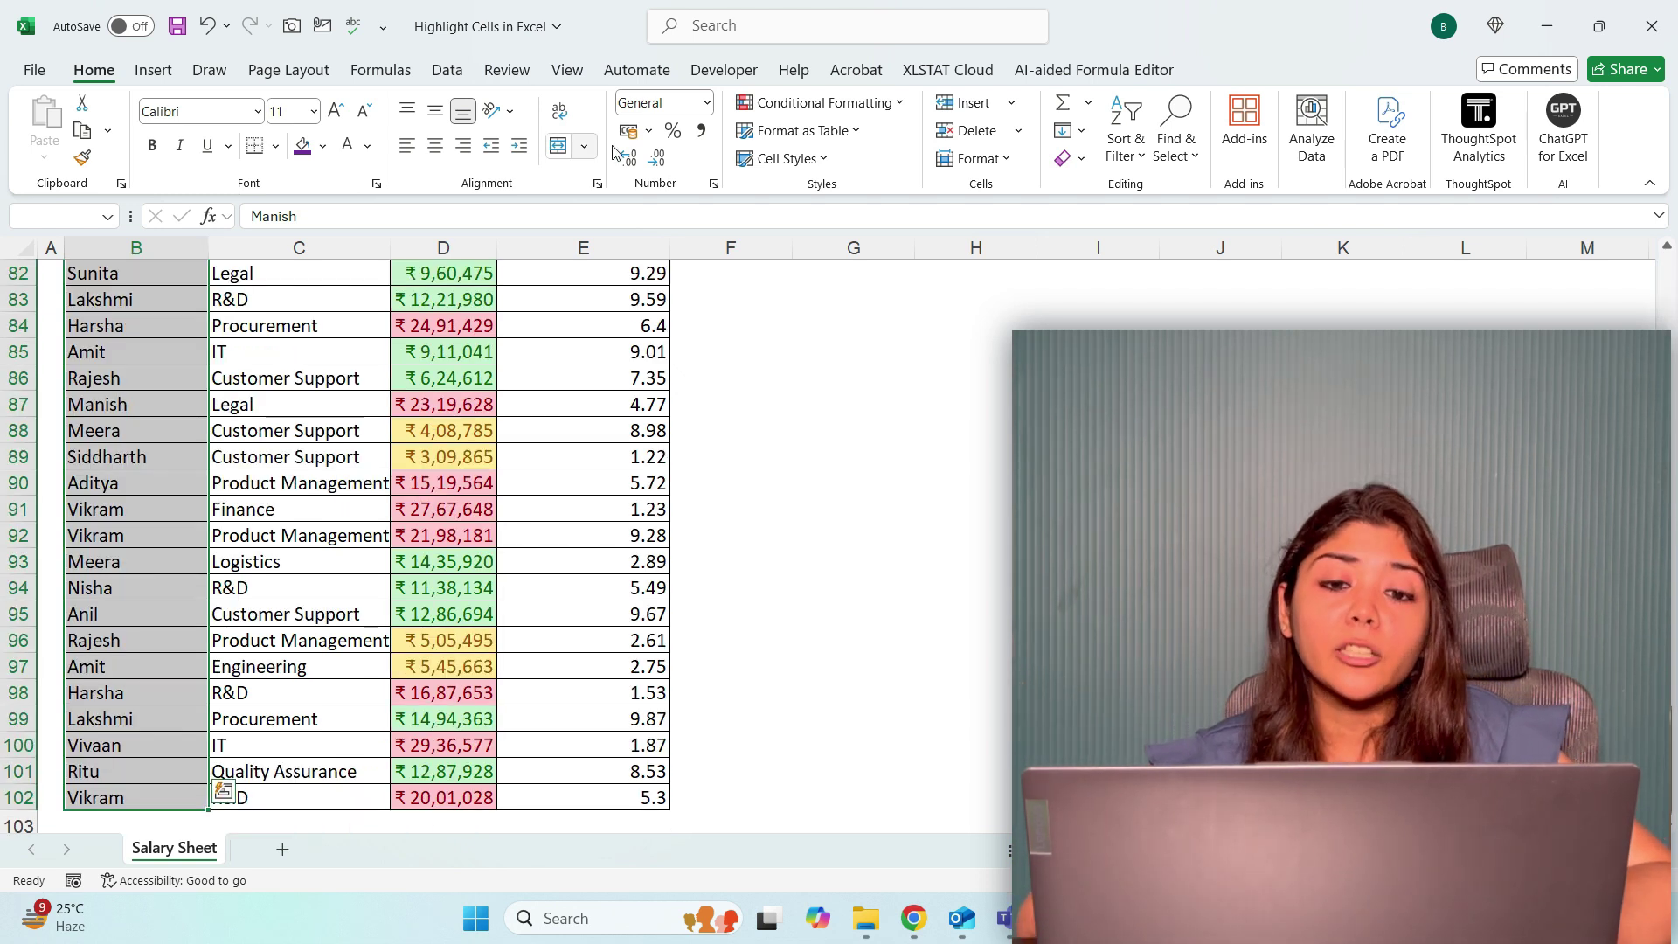
{"action": "left_click", "coordinate": [819, 102]}
{"action": "mouse_move", "coordinate": [829, 147]}
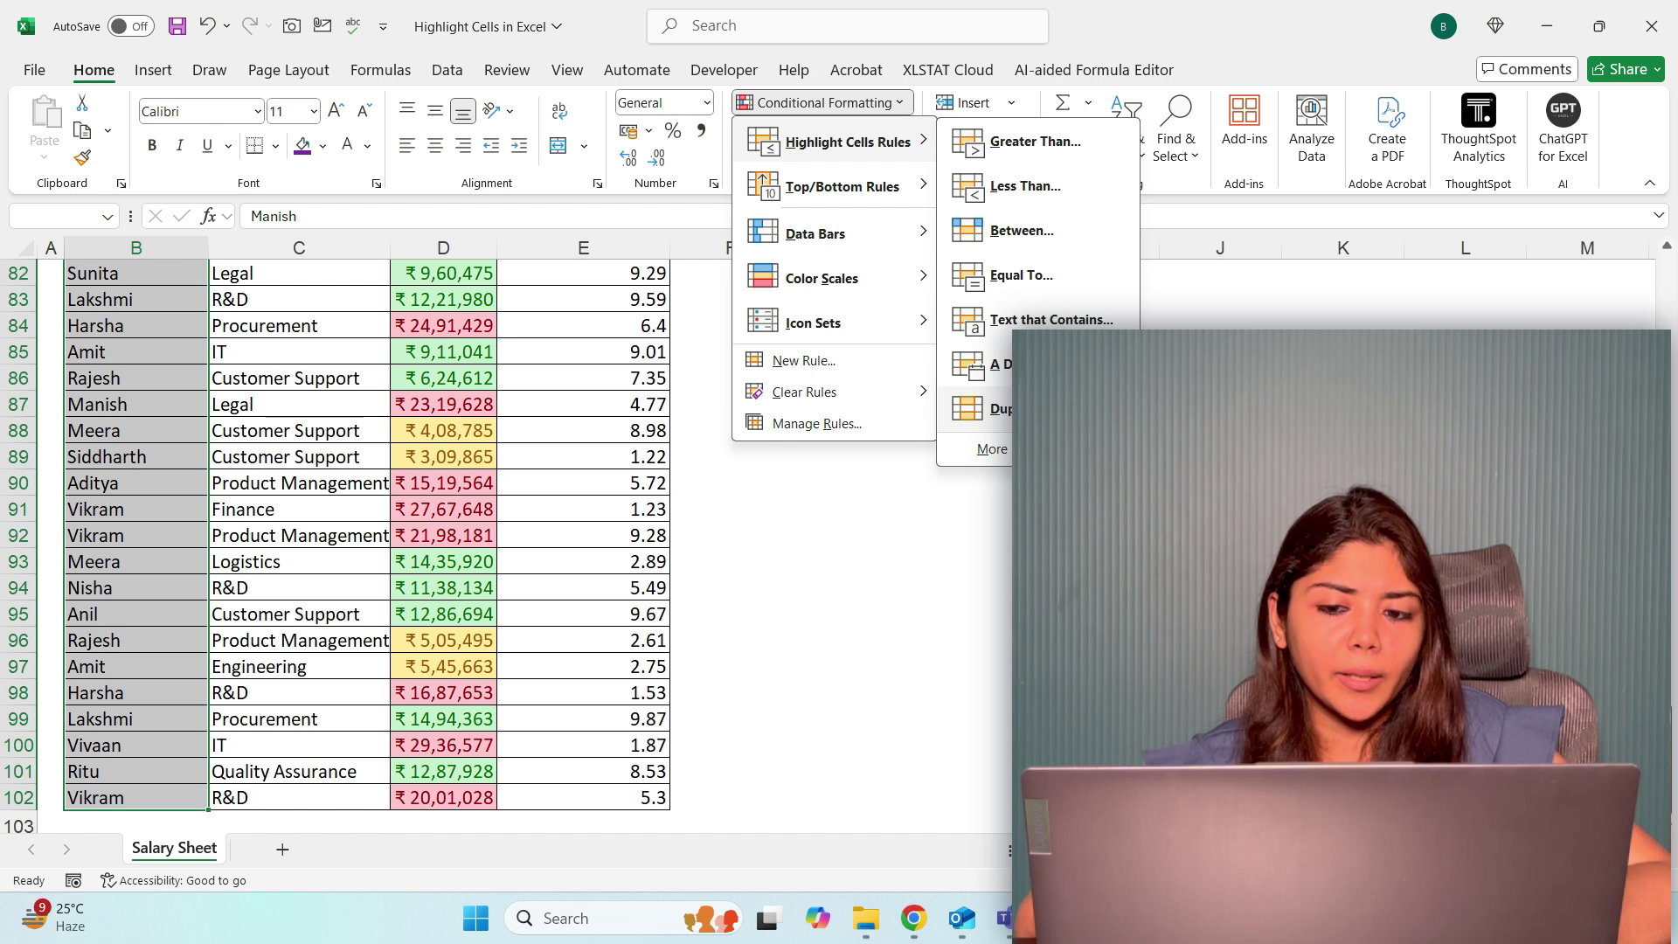
{"action": "left_click", "coordinate": [988, 408]}
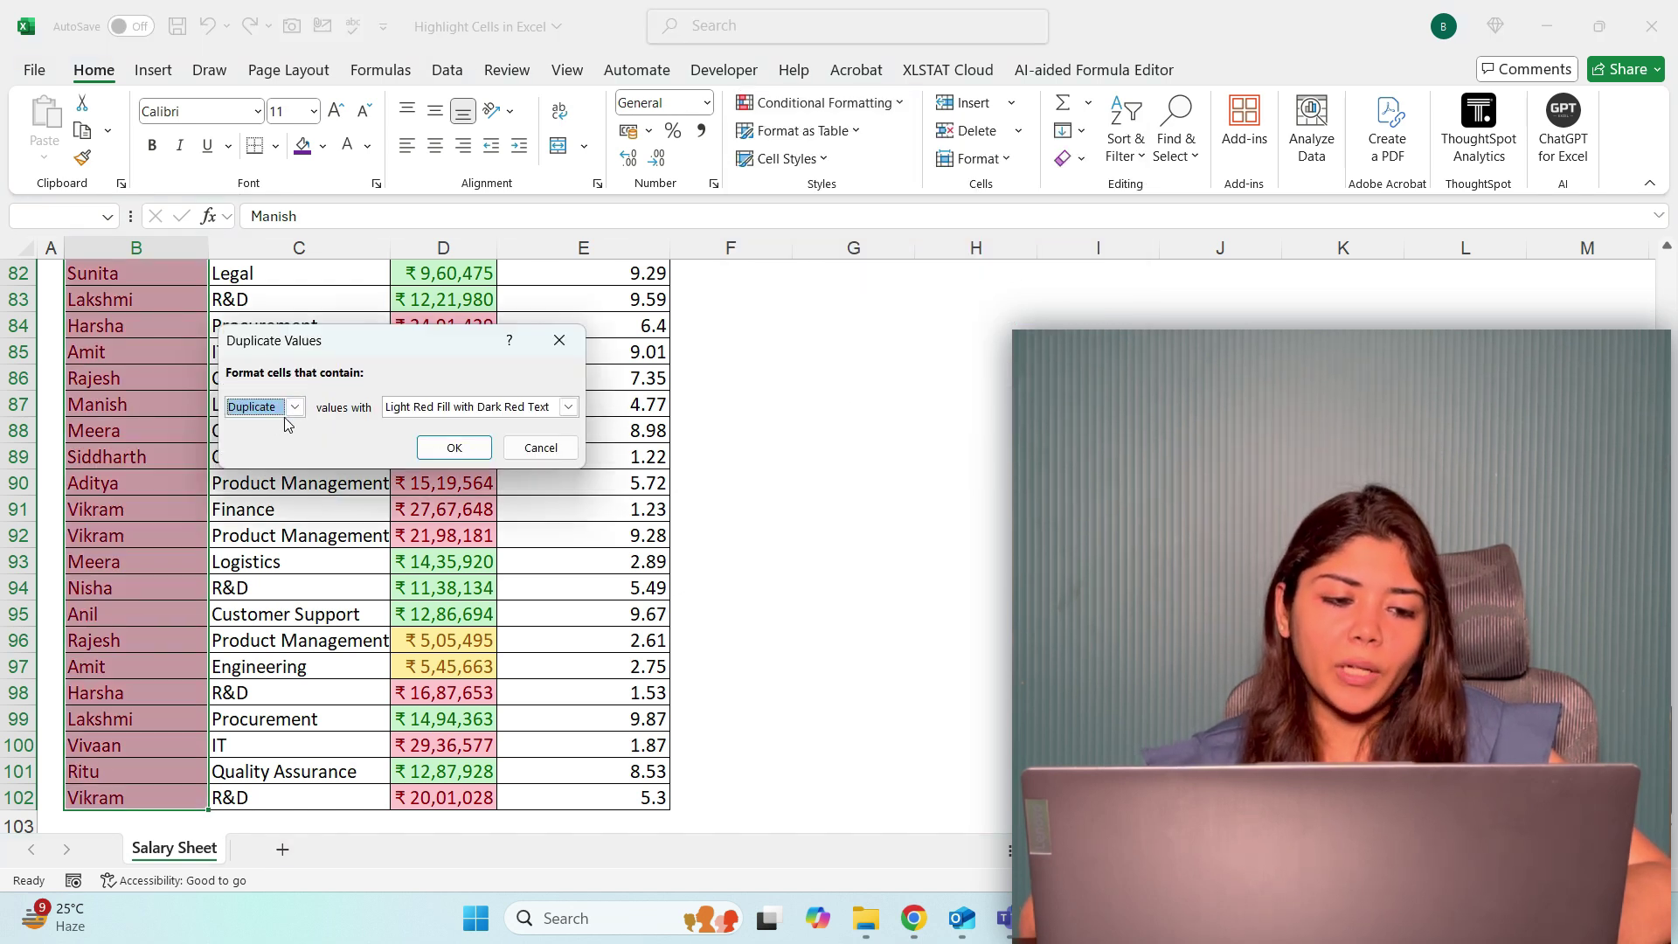
{"action": "left_click", "coordinate": [454, 414]}
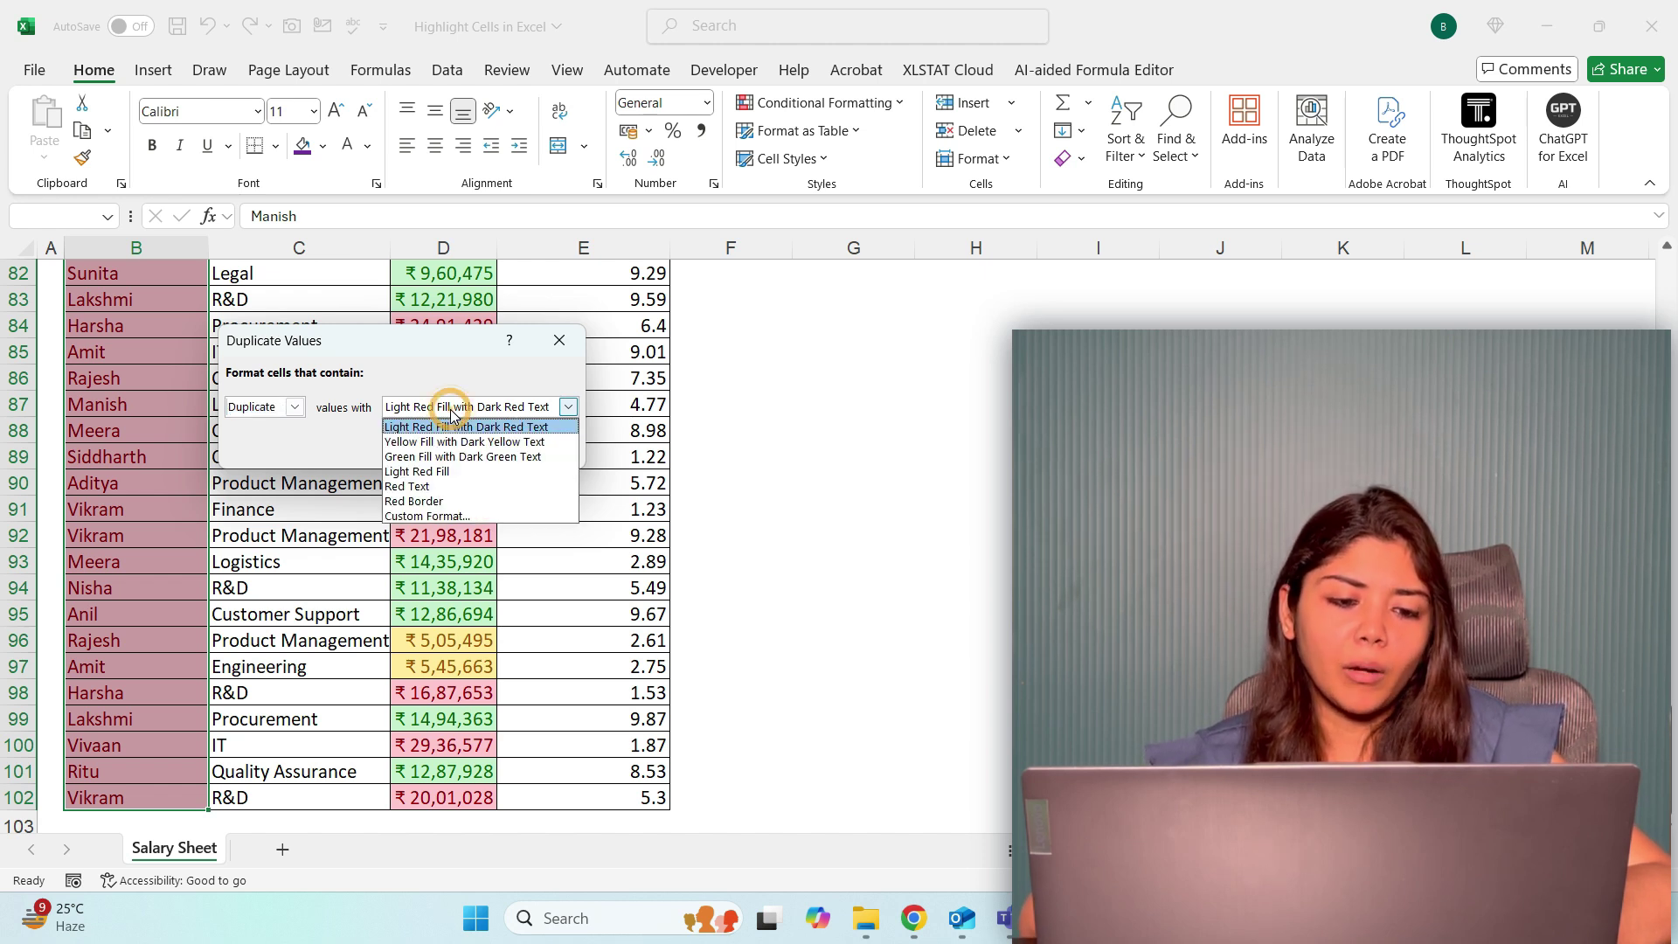
{"action": "left_click", "coordinate": [444, 487]}
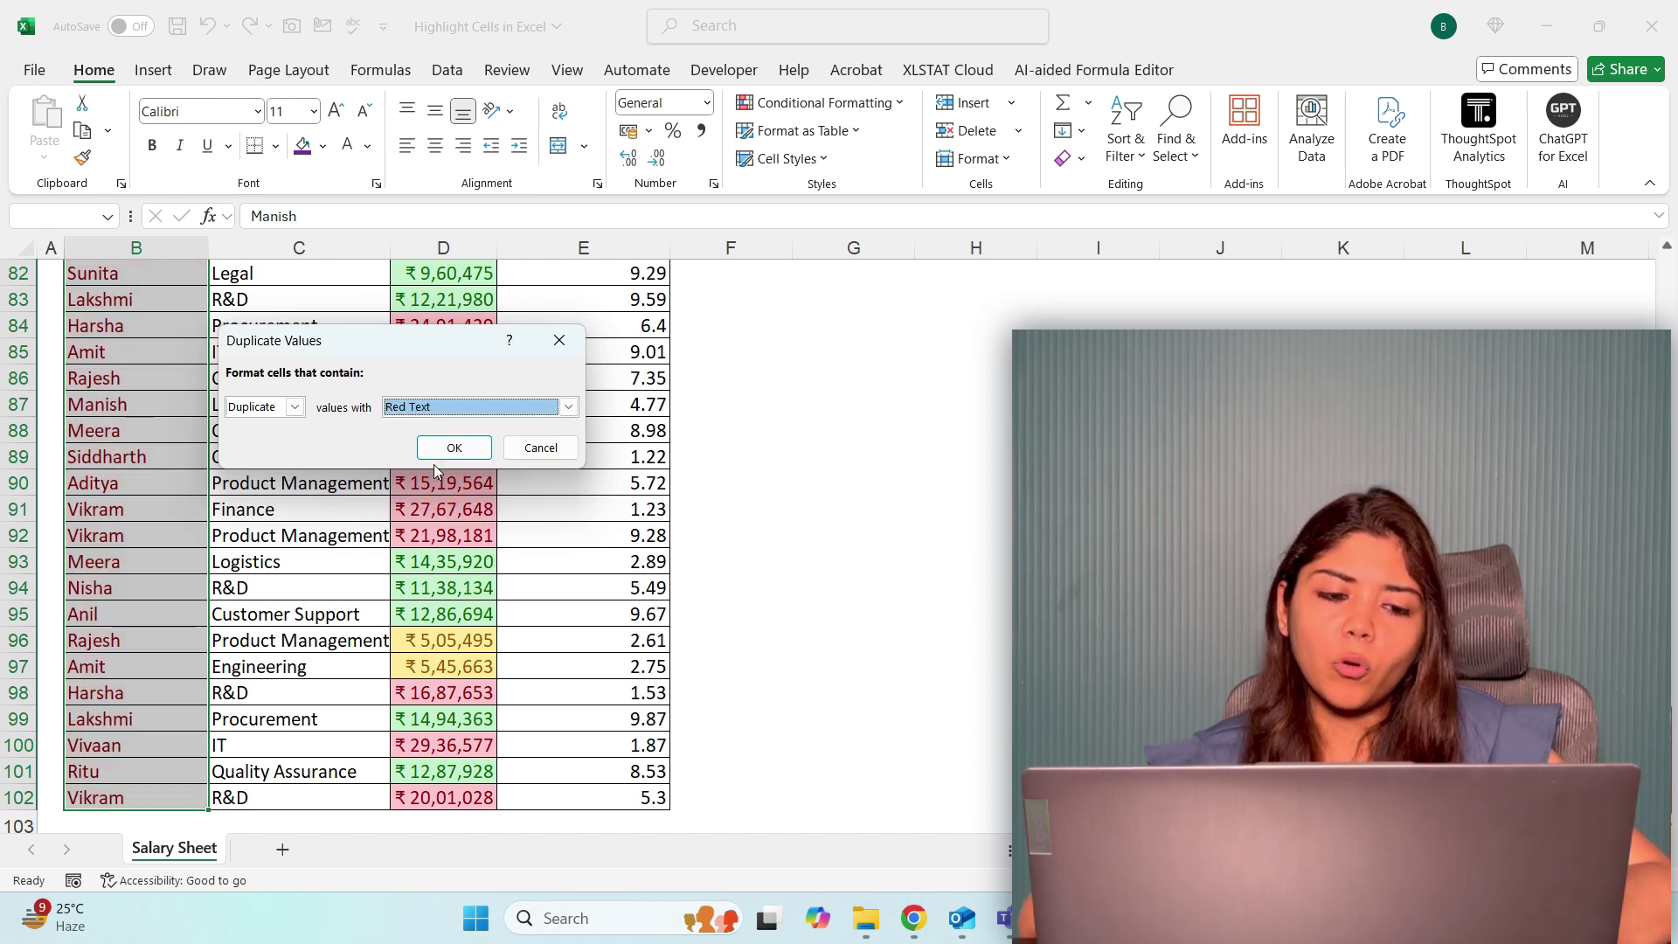
{"action": "left_click", "coordinate": [453, 447]}
{"action": "scroll", "coordinate": [289, 462], "scroll_direction": "up", "scroll_amount": 12}
{"action": "scroll", "coordinate": [289, 461], "scroll_direction": "up", "scroll_amount": 15}
{"action": "left_click", "coordinate": [131, 412]}
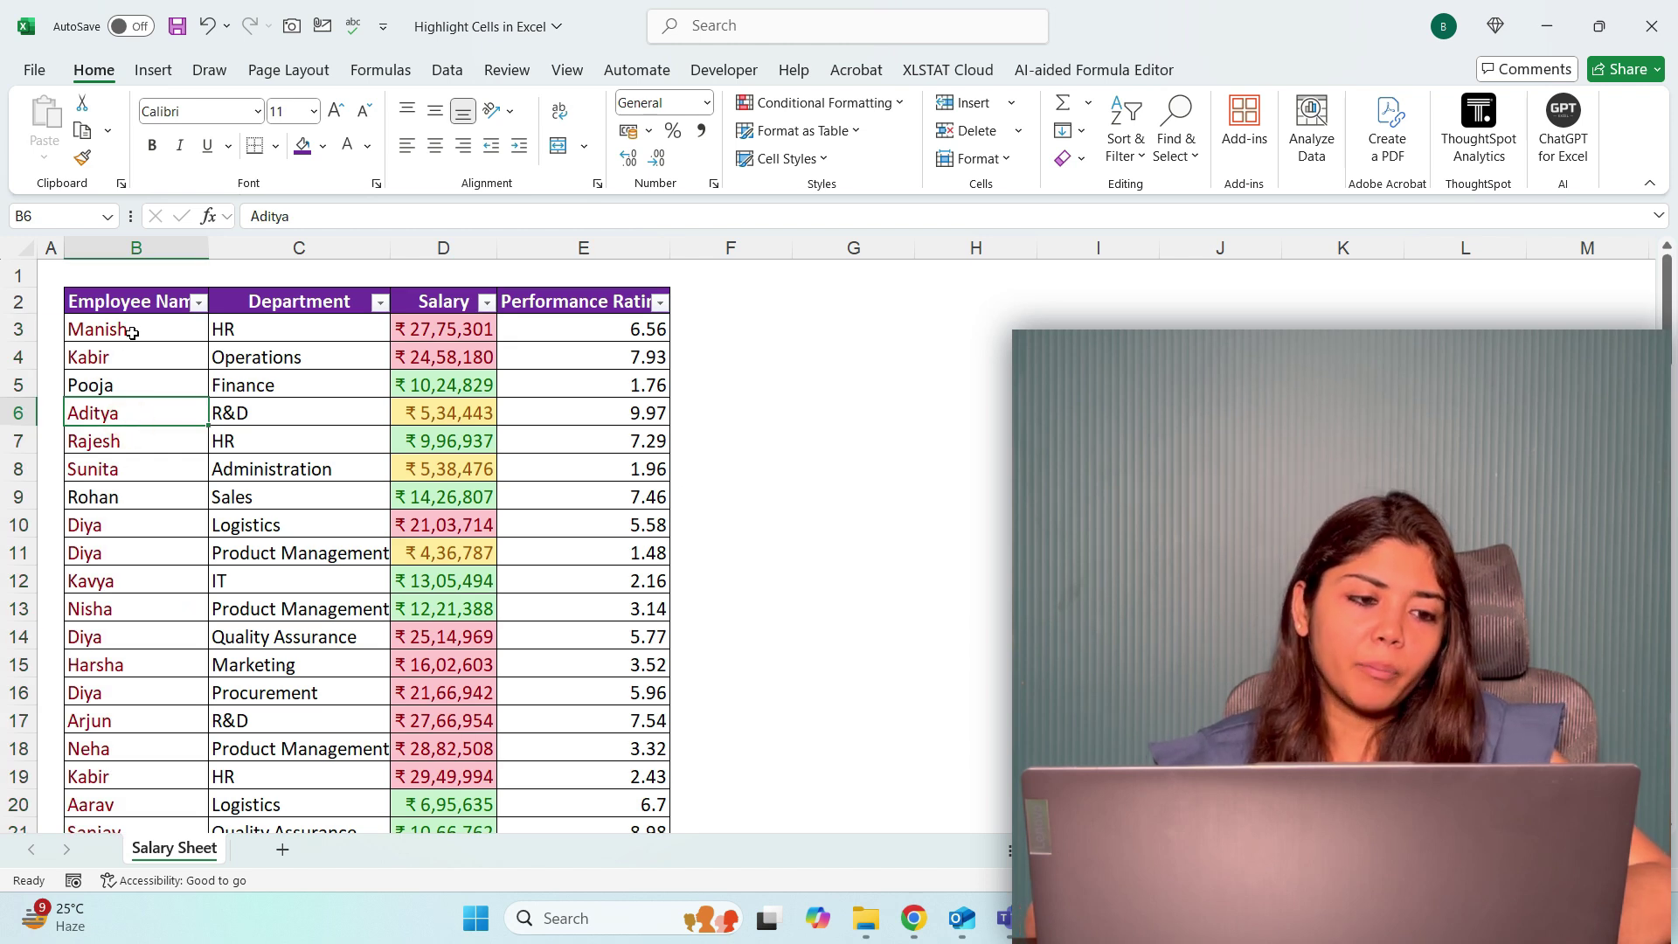
- Look down the Employee Name column to compare the highlighted duplicate names with the unique ones
{"action": "left_click", "coordinate": [125, 385]}
{"action": "scroll", "coordinate": [125, 387], "scroll_direction": "up", "scroll_amount": 6}
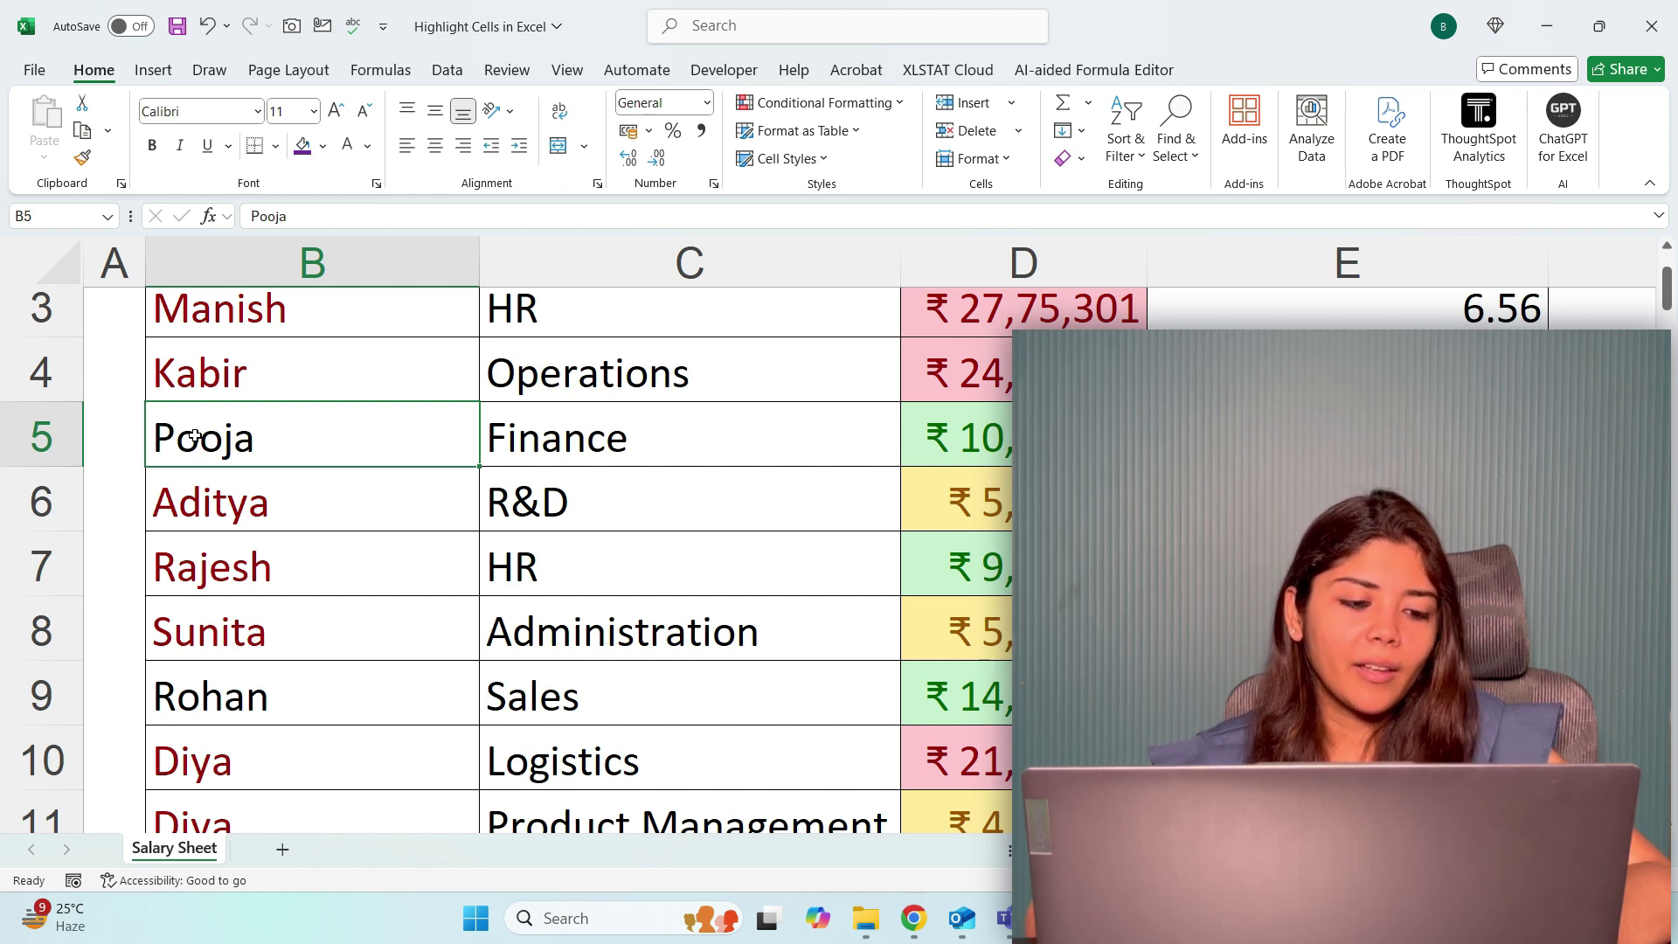
{"action": "scroll", "coordinate": [214, 699], "scroll_direction": "down", "scroll_amount": 10}
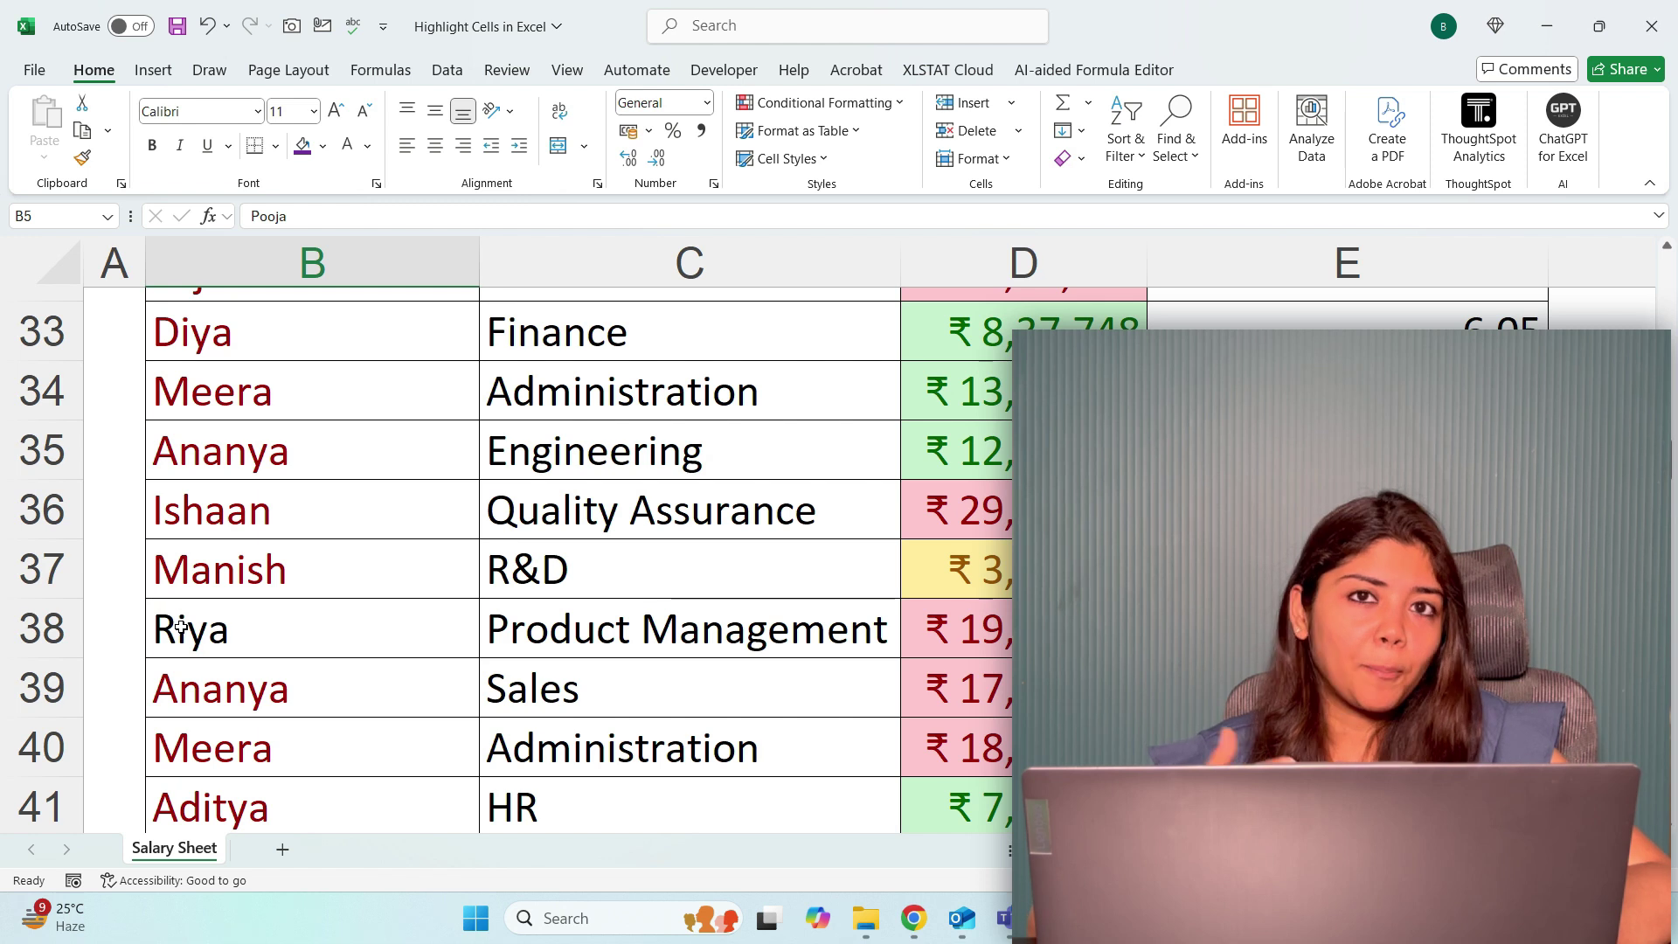
{"action": "scroll", "coordinate": [181, 627], "scroll_direction": "down", "scroll_amount": 3}
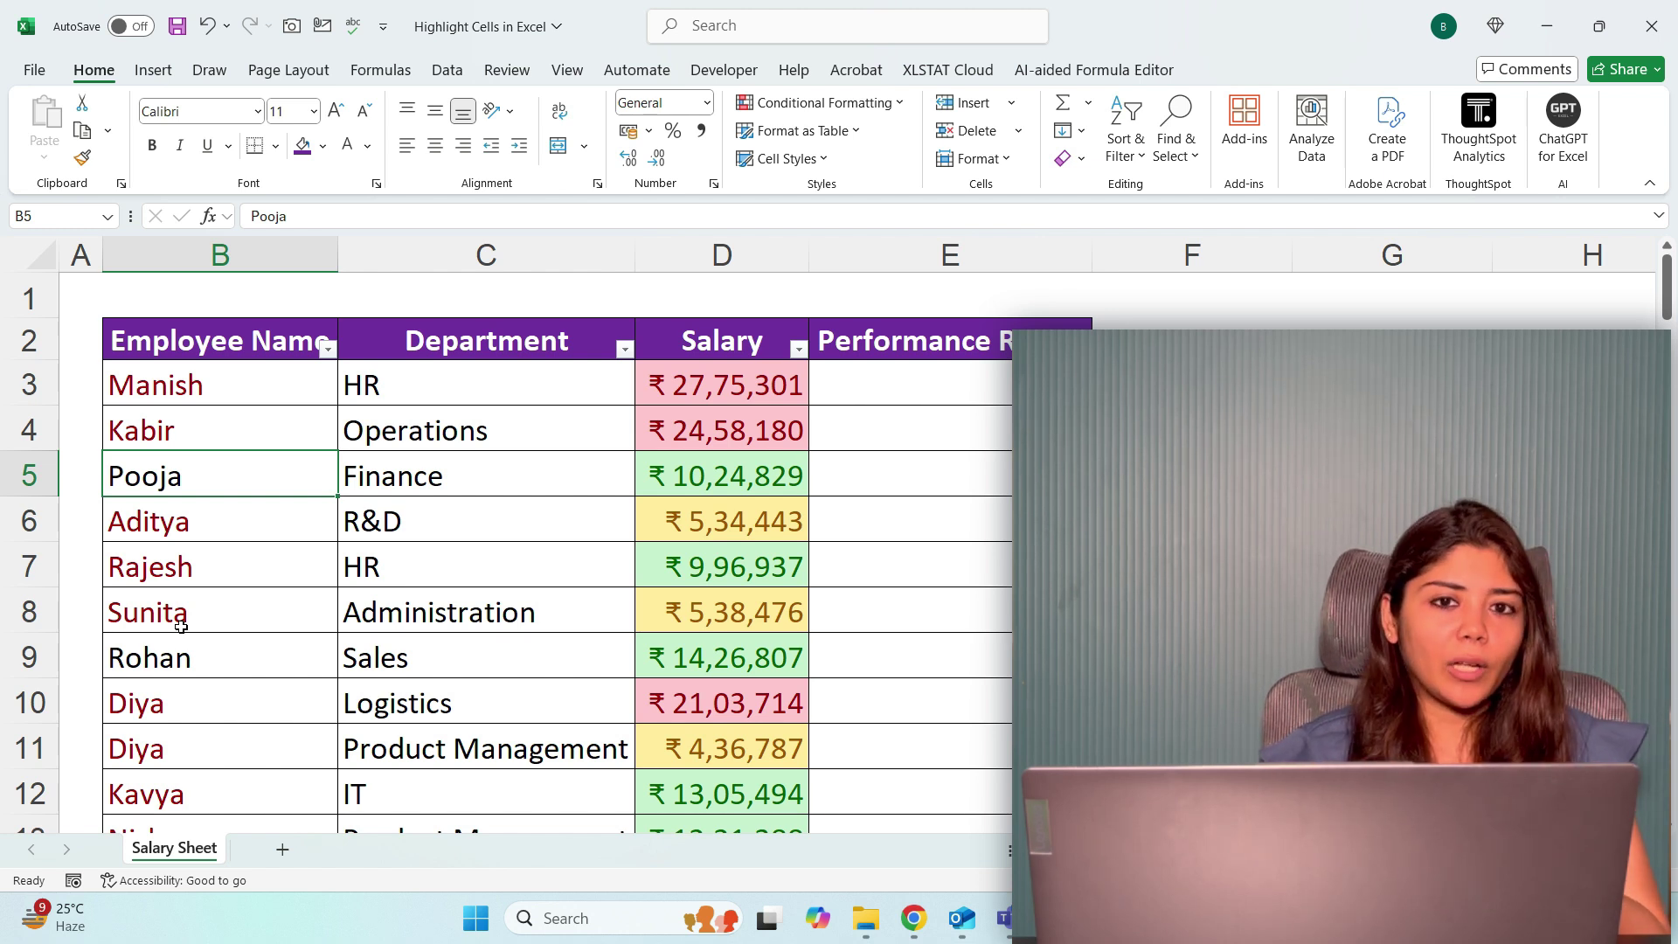
{"action": "left_click", "coordinate": [878, 109]}
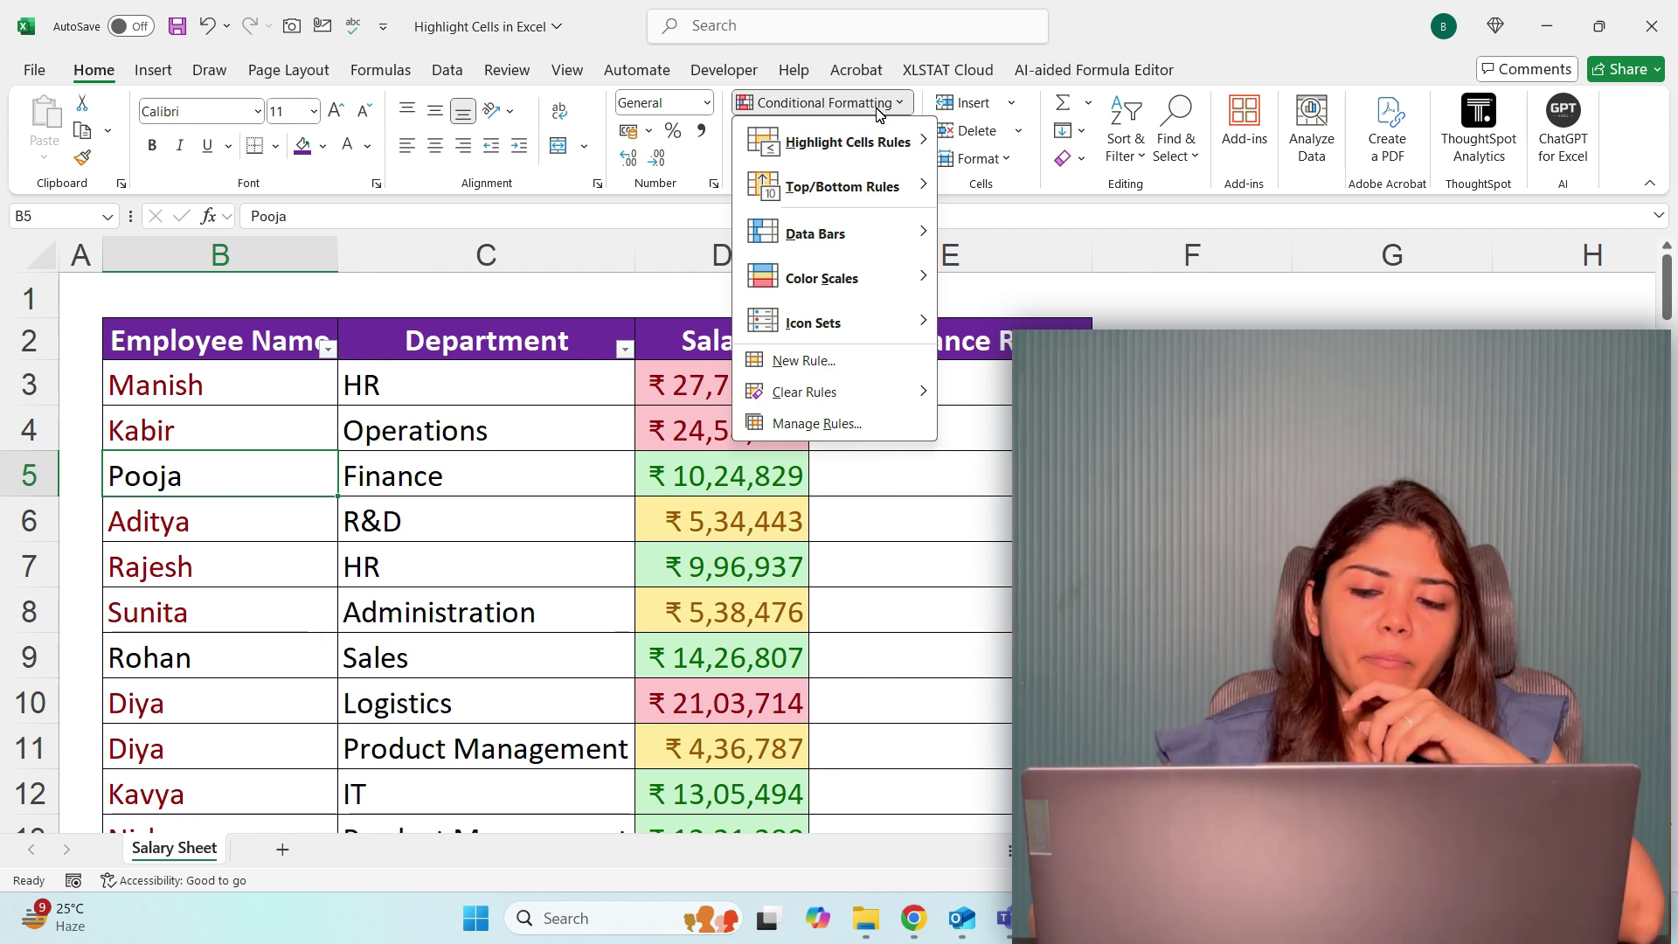
{"action": "key", "text": "Escape"}
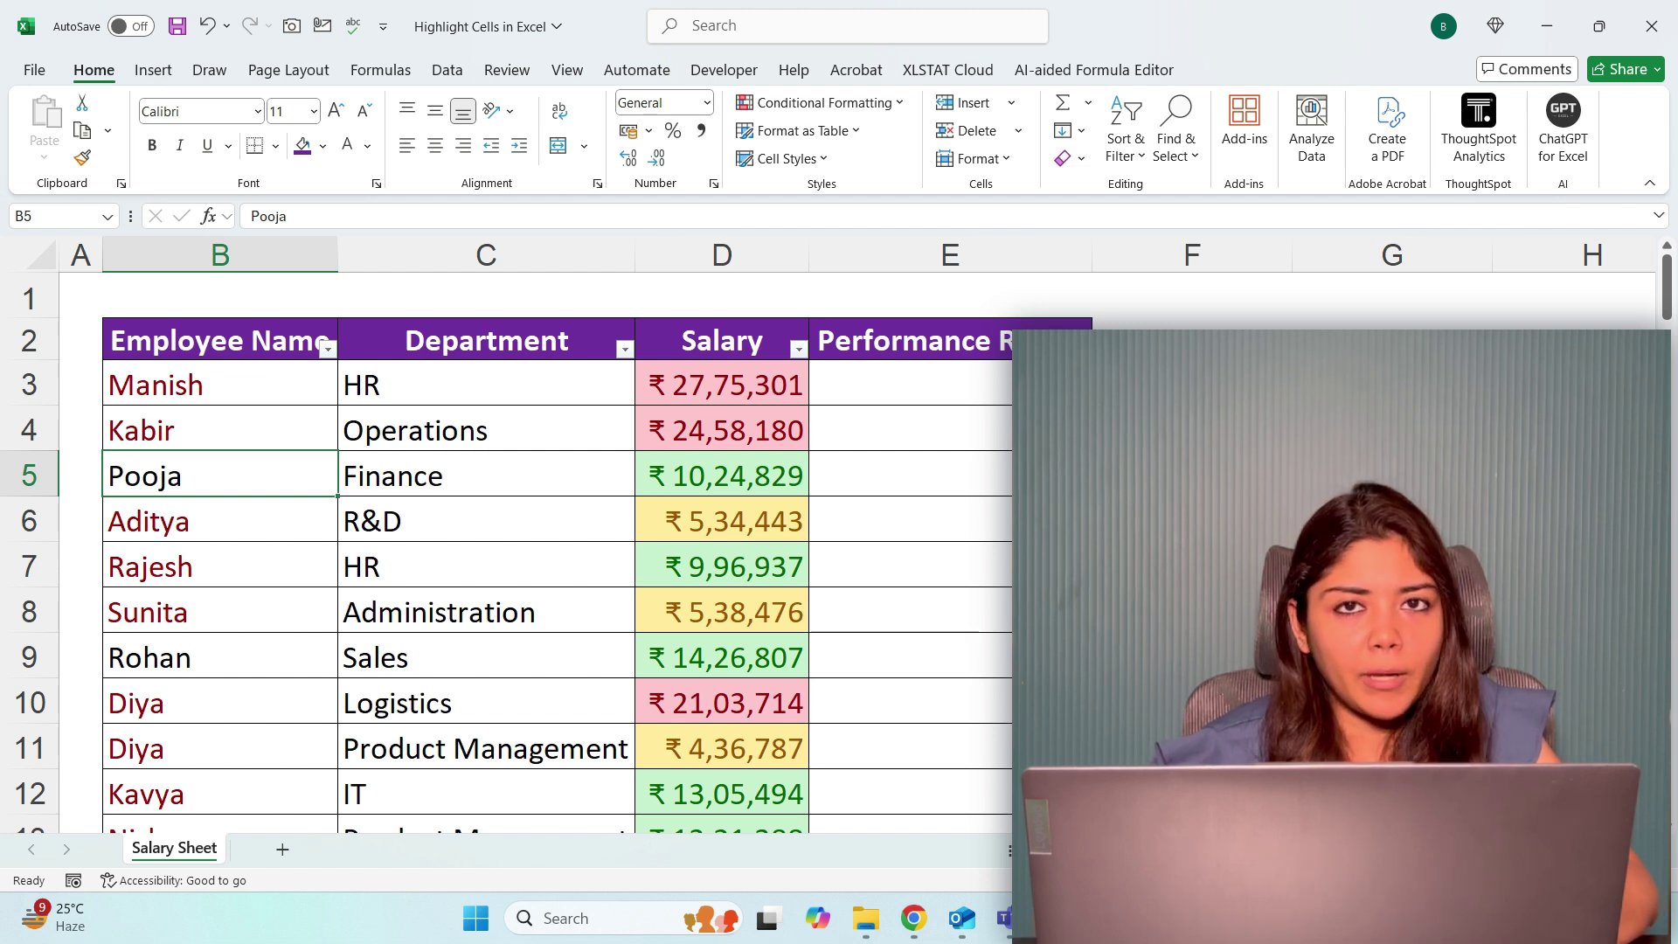
- Clear the conditional formatting rules from the whole Employee Name and Salary columns
{"action": "left_click", "coordinate": [279, 251]}
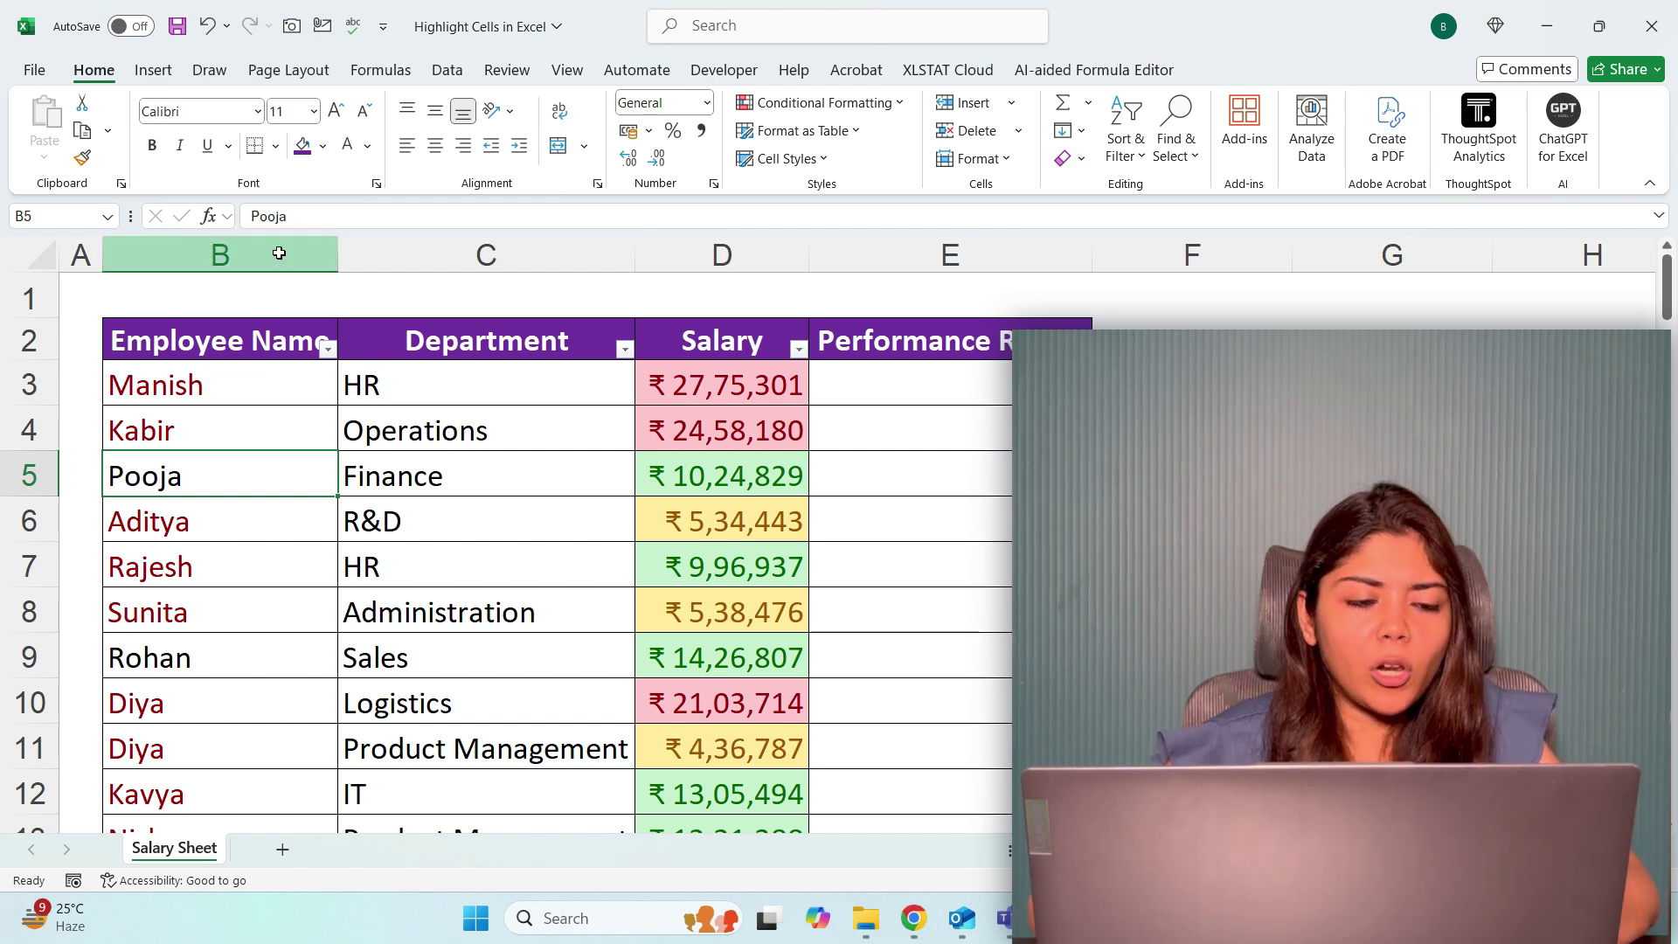
{"action": "left_click", "coordinate": [752, 239], "text": "ctrl"}
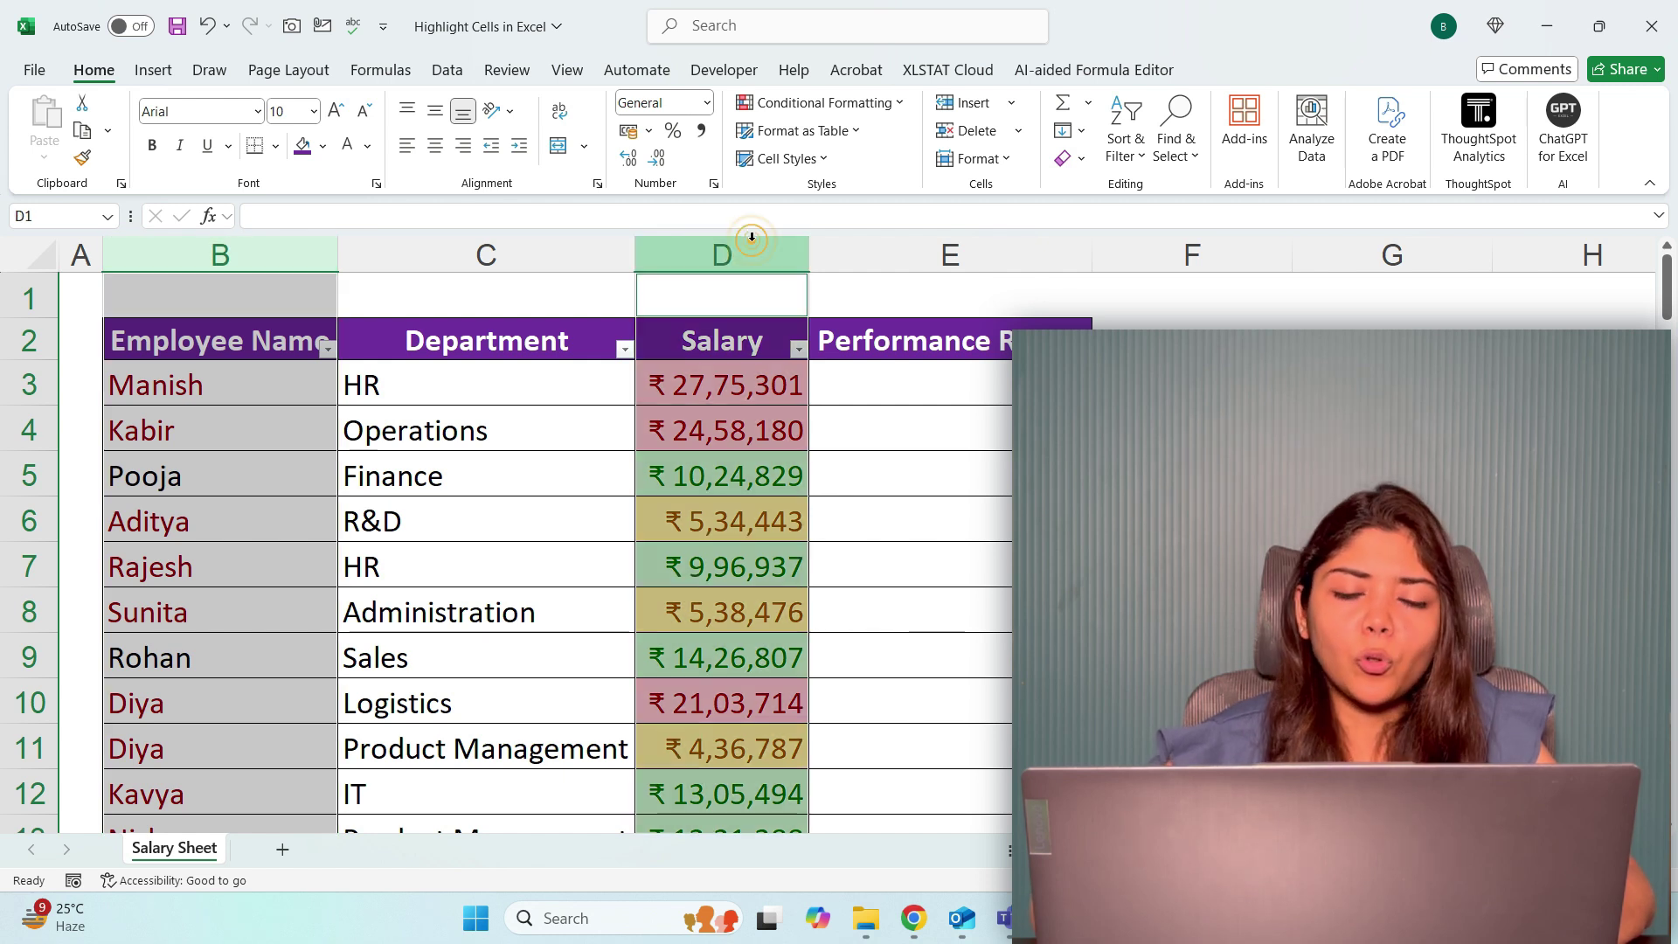
{"action": "left_click", "coordinate": [858, 106]}
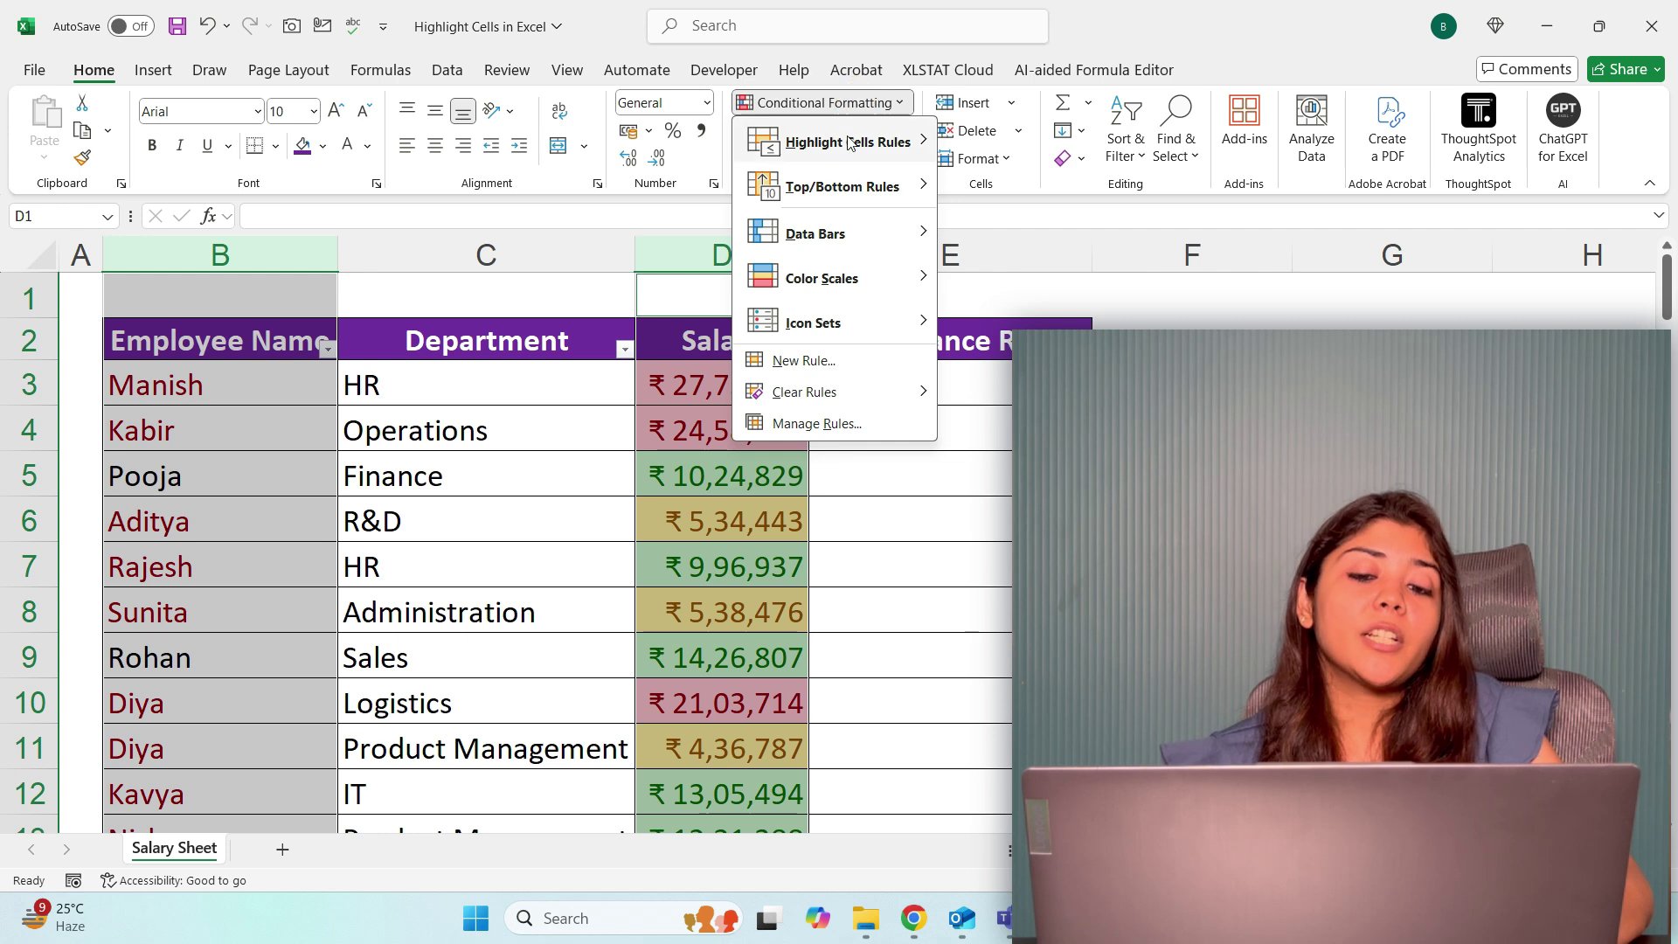
{"action": "mouse_move", "coordinate": [837, 400]}
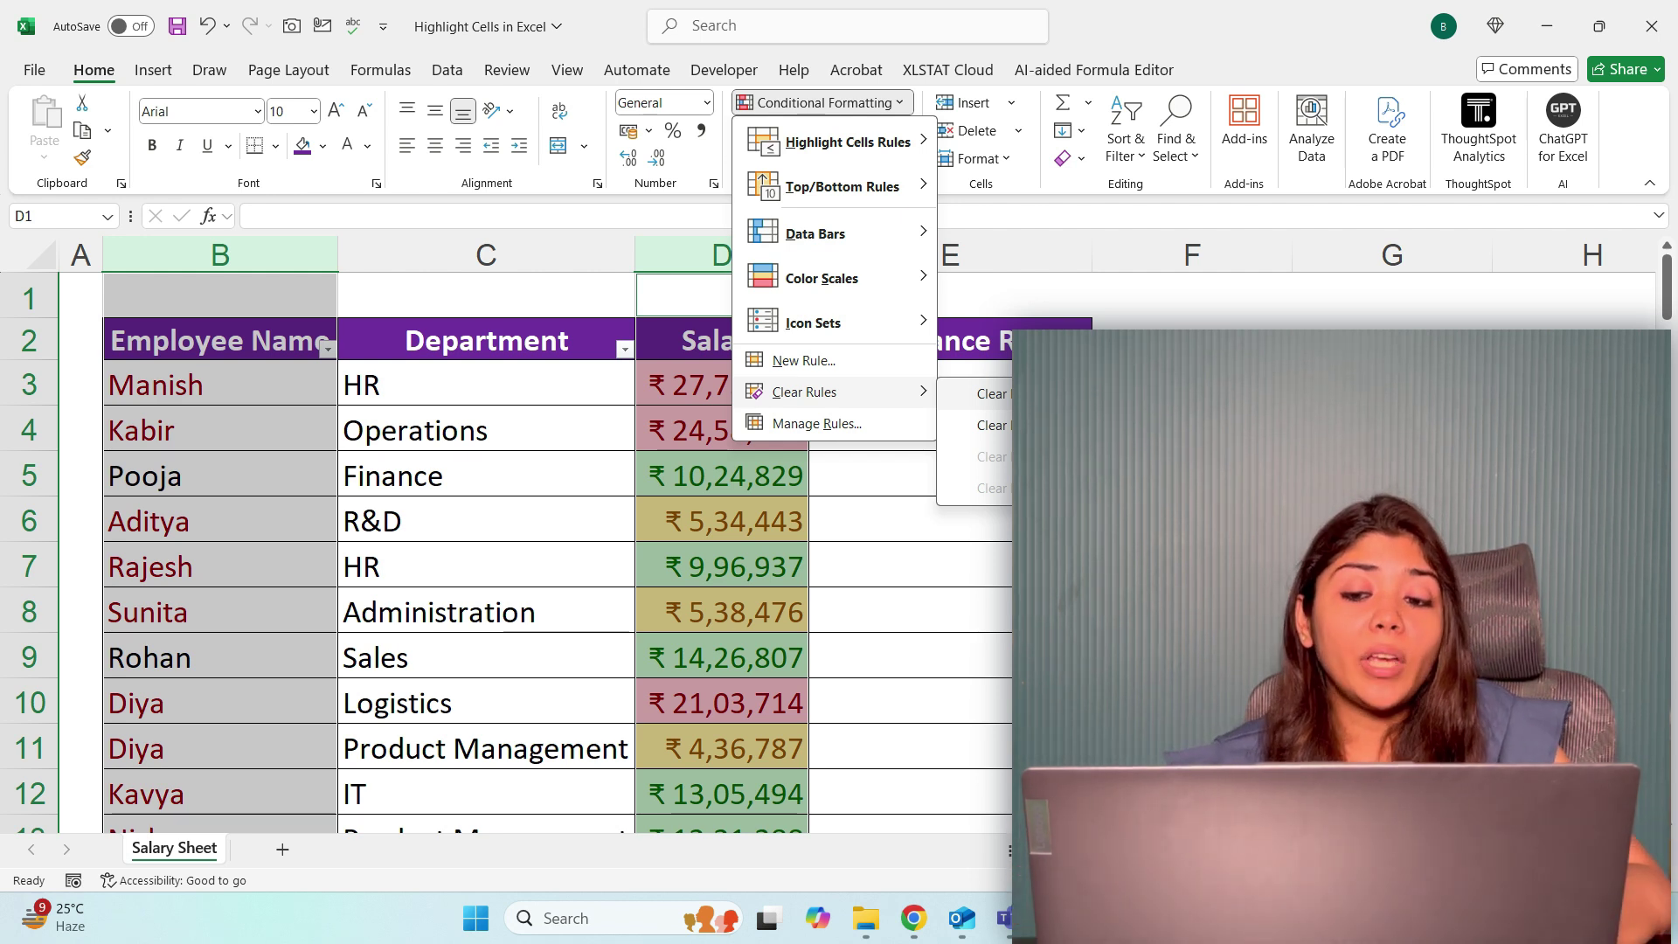
{"action": "left_click", "coordinate": [1040, 394]}
{"action": "left_click", "coordinate": [672, 462]}
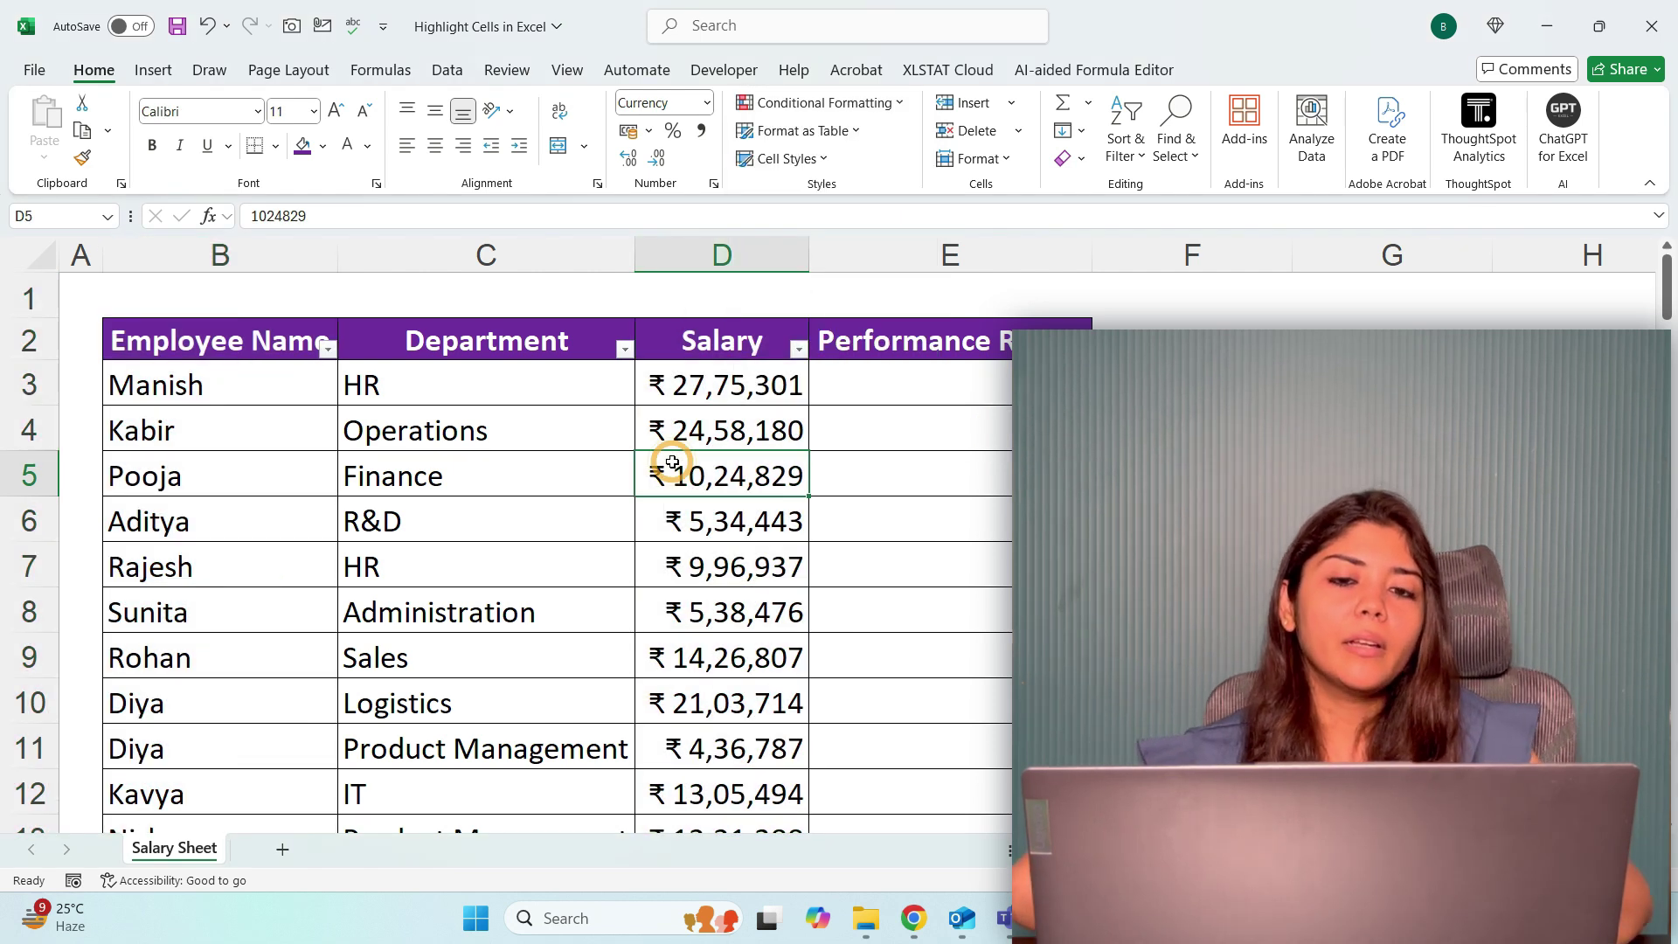
- Open the Top/Bottom Rules choices of conditional formatting
{"action": "left_click", "coordinate": [900, 106]}
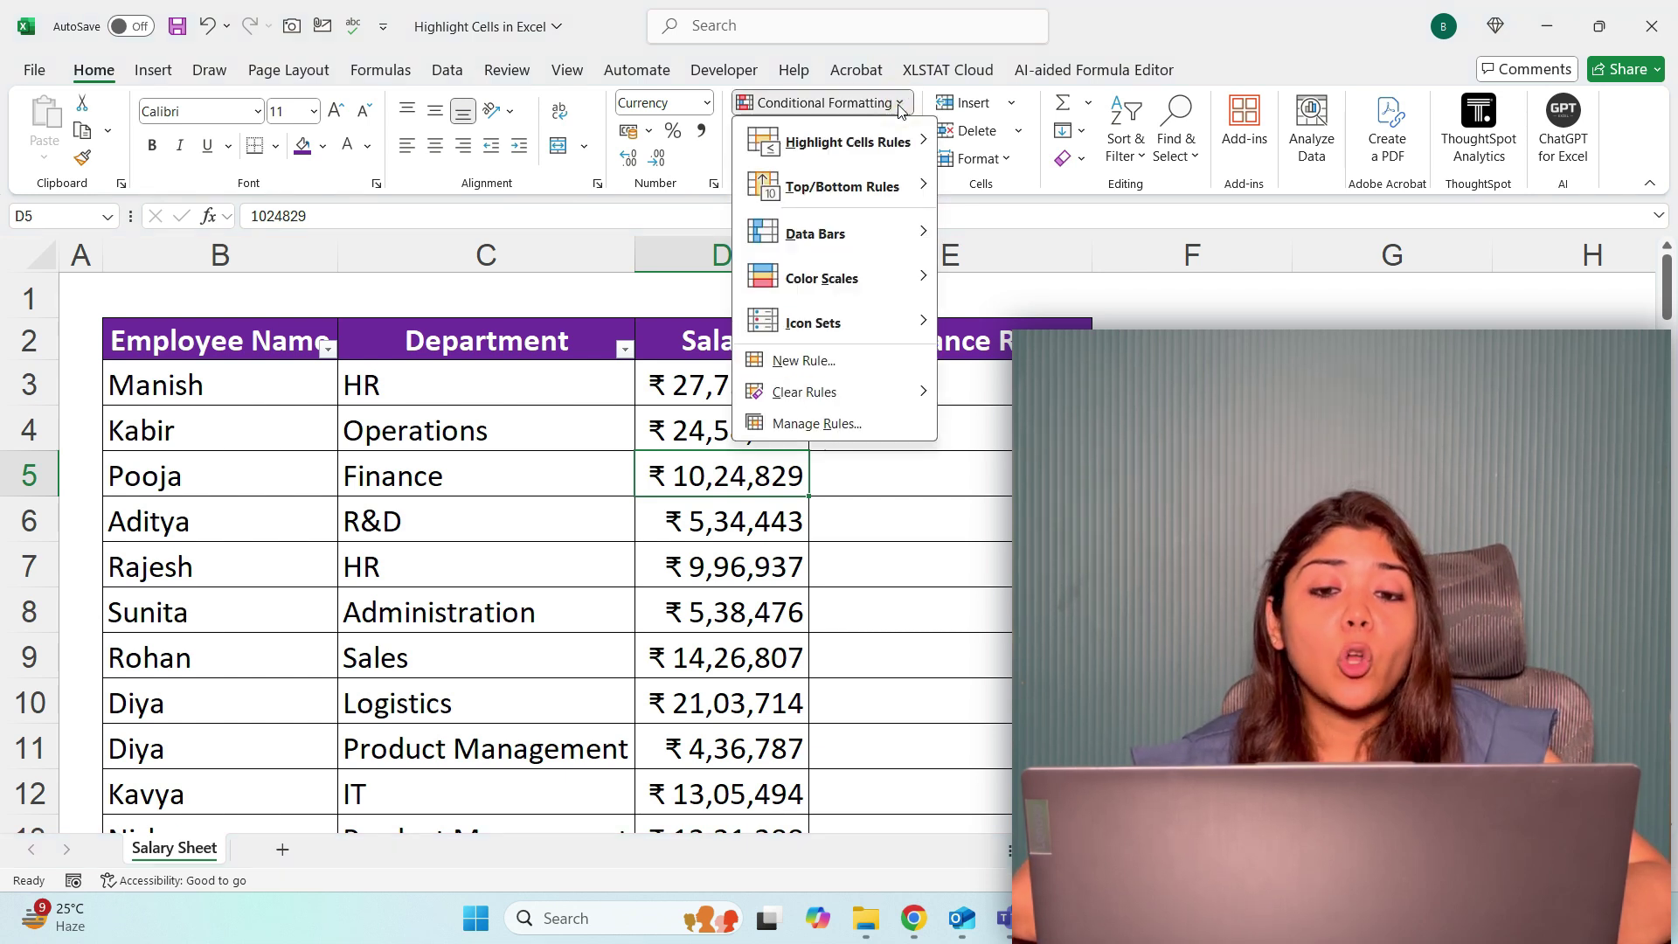
{"action": "mouse_move", "coordinate": [864, 184]}
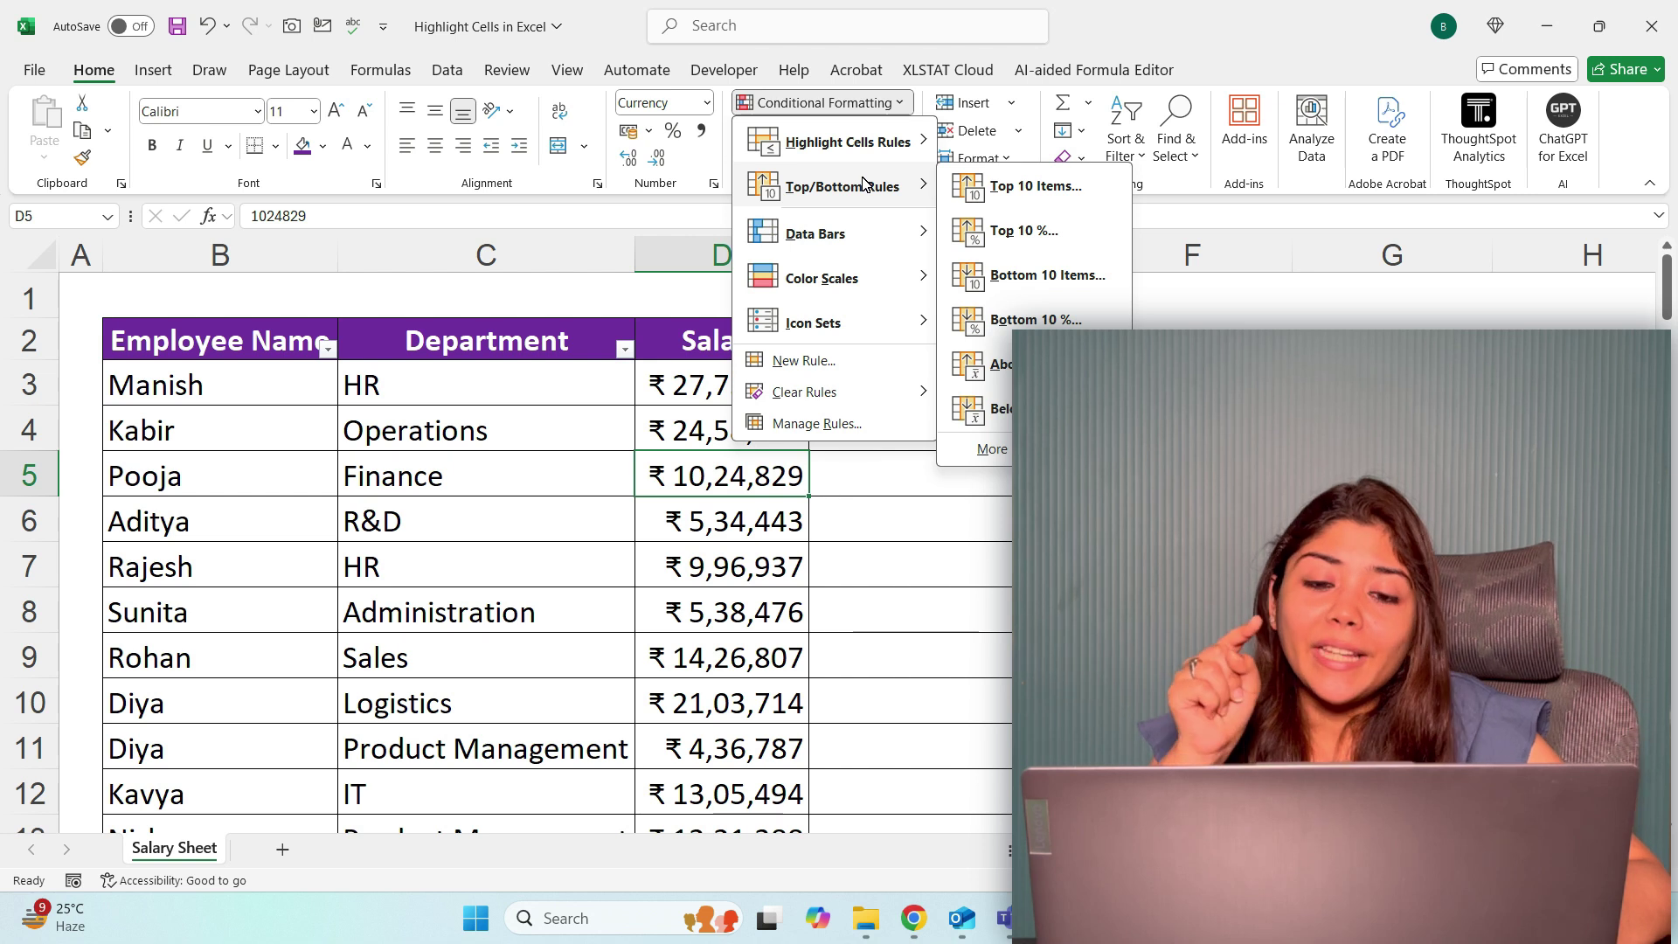